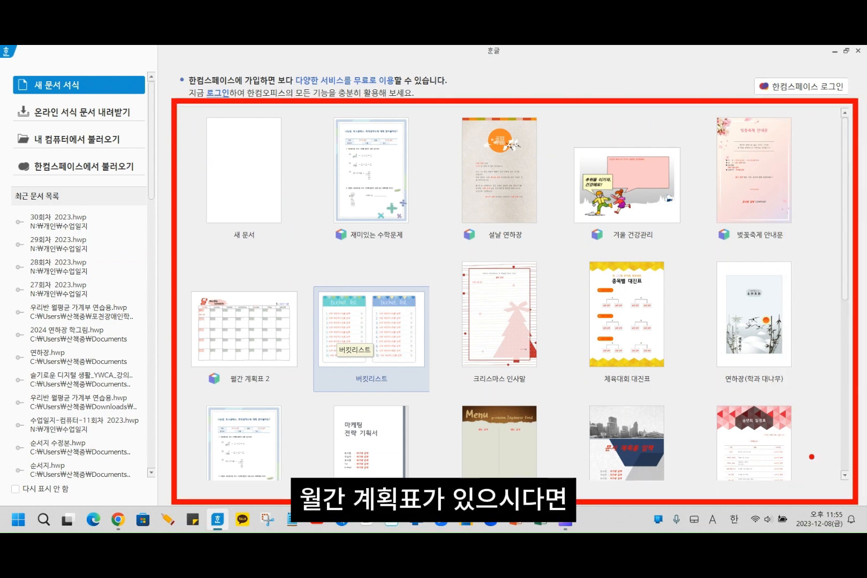
- Browse the new-document templates, then search the online Hangul template library for 월
{"action": "left_click_drag", "start_coordinate": [846, 229], "coordinate": [865, 440]}
{"action": "left_click_drag", "start_coordinate": [856, 397], "coordinate": [856, 256]}
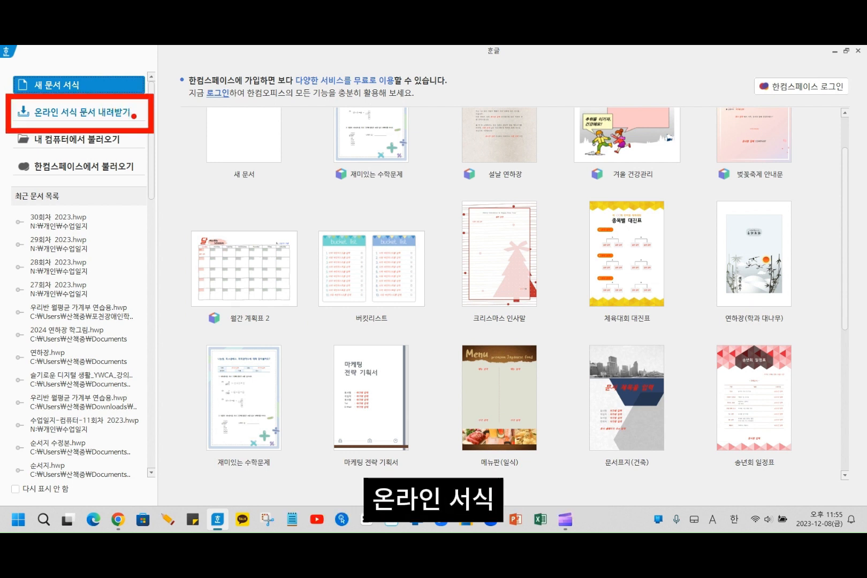
{"action": "left_click", "coordinate": [103, 116]}
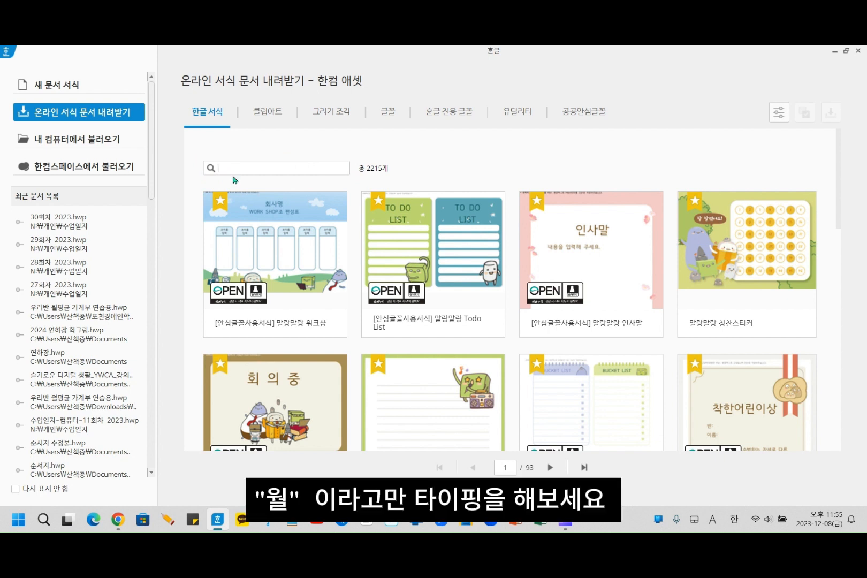
{"action": "type", "text": "dnjf"}
{"action": "key", "text": "BackSpace"}
{"action": "key", "text": "BackSpace"}
{"action": "key", "text": "BackSpace"}
{"action": "key", "text": "BackSpace"}
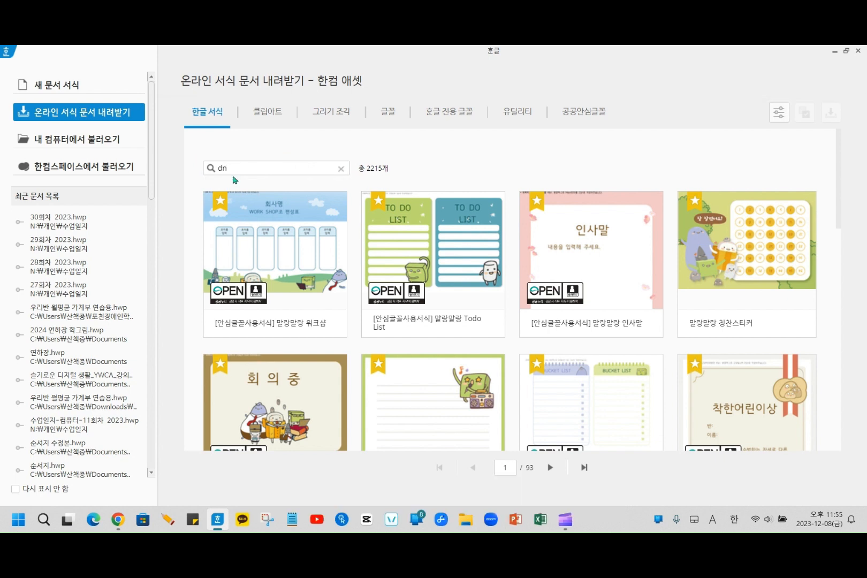
{"action": "key", "text": "Hangul"}
{"action": "type", "text": "우"}
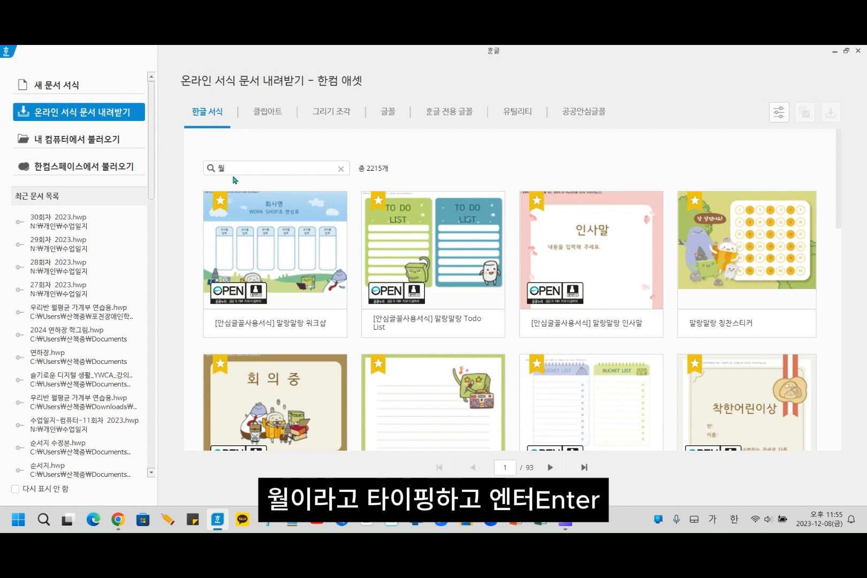
{"action": "key", "text": "Return"}
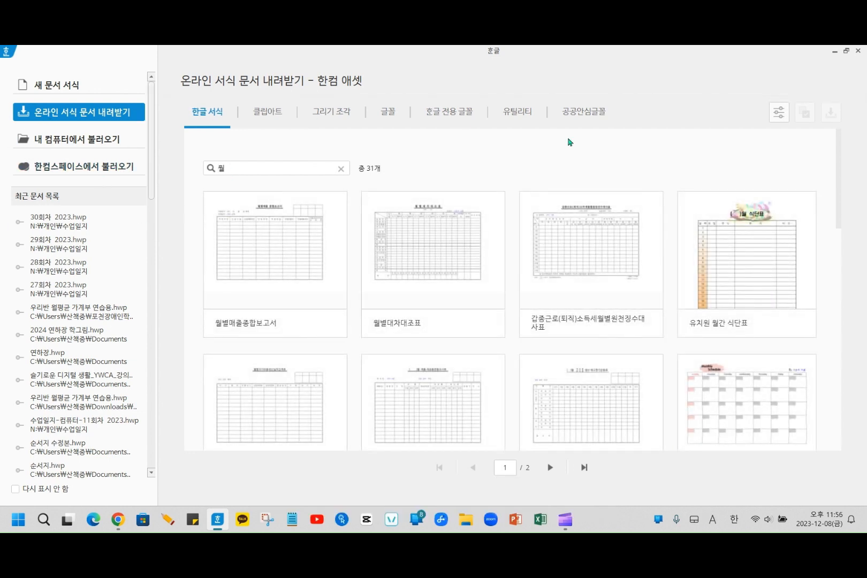
- Find the 월간 계획표 2 template among the search results, open its details and download it
{"action": "scroll", "coordinate": [833, 326], "scroll_direction": "down", "scroll_amount": 1}
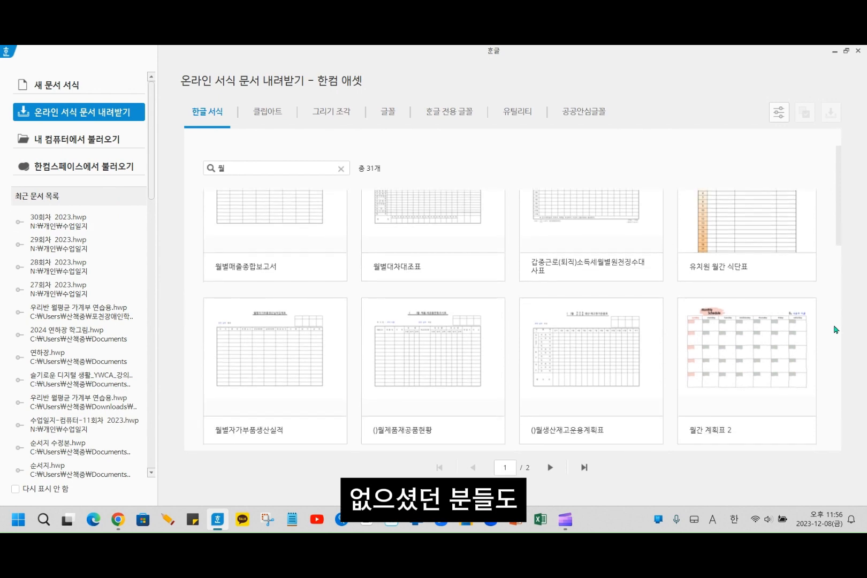
{"action": "scroll", "coordinate": [833, 326], "scroll_direction": "up", "scroll_amount": 1}
{"action": "scroll", "coordinate": [834, 329], "scroll_direction": "down", "scroll_amount": 3}
{"action": "scroll", "coordinate": [833, 329], "scroll_direction": "up", "scroll_amount": 2}
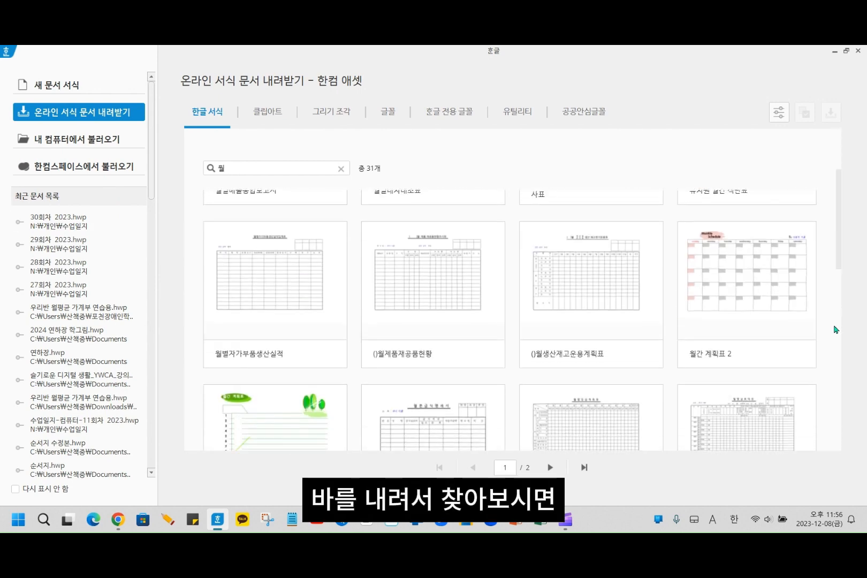
{"action": "scroll", "coordinate": [834, 329], "scroll_direction": "down", "scroll_amount": 1}
{"action": "scroll", "coordinate": [835, 329], "scroll_direction": "up", "scroll_amount": 1}
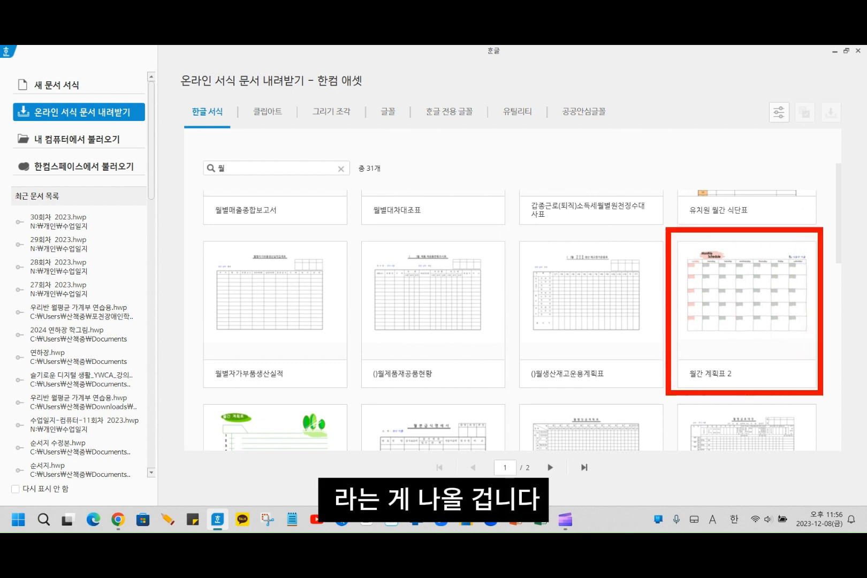
{"action": "mouse_move", "coordinate": [756, 374]}
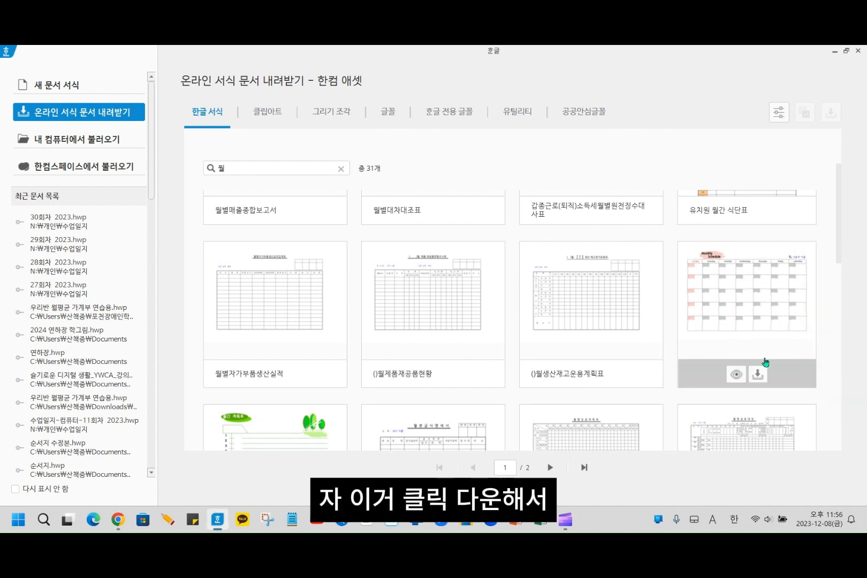
{"action": "left_click", "coordinate": [756, 375]}
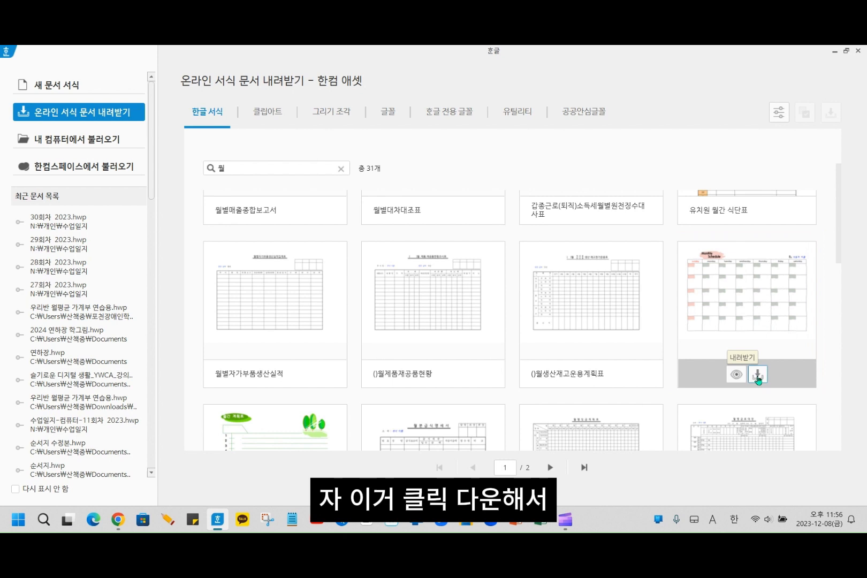
{"action": "left_click", "coordinate": [752, 315]}
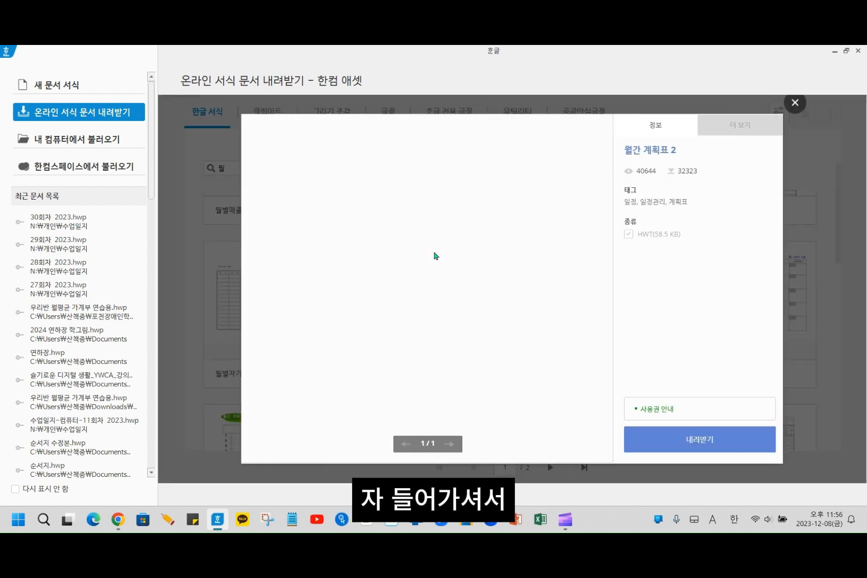
{"action": "left_click", "coordinate": [725, 446]}
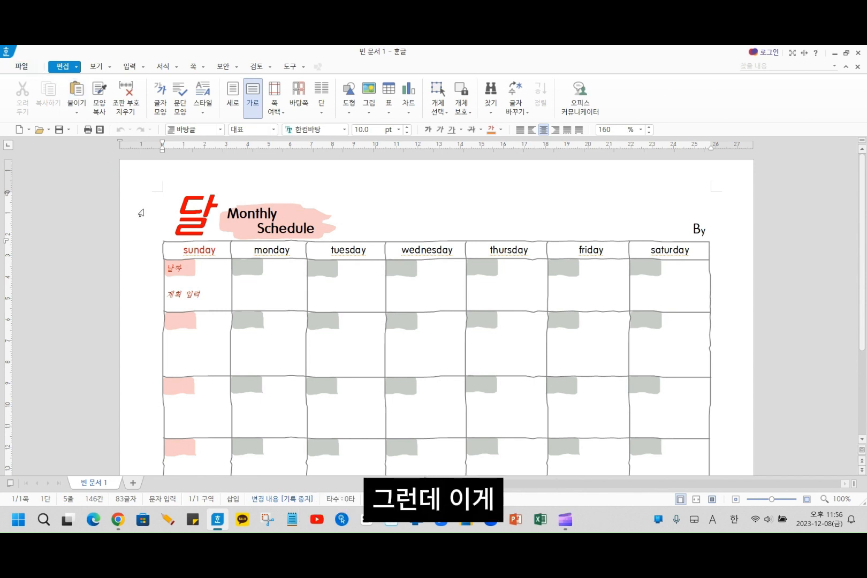
- Preview the planner's print output, check the month area before the Monthly Schedule title, and return to editing
{"action": "left_click", "coordinate": [18, 67]}
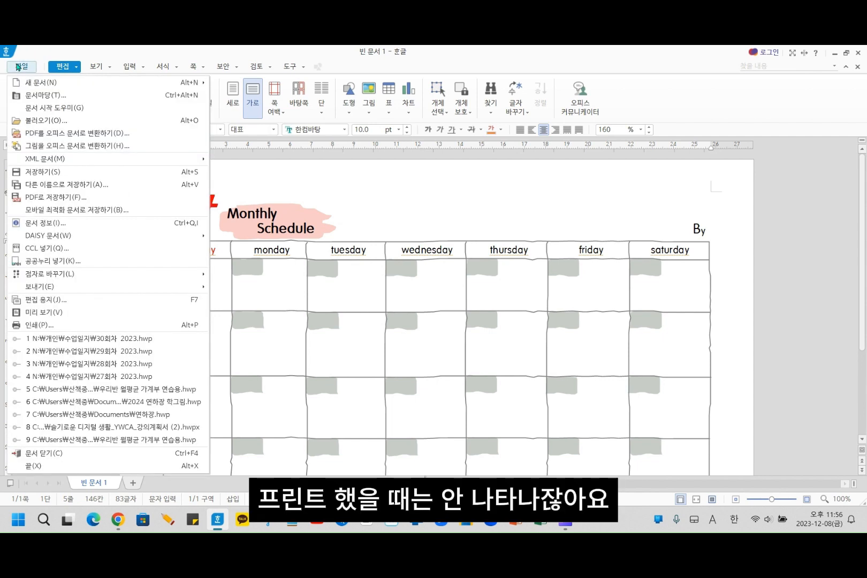
{"action": "mouse_move", "coordinate": [83, 275]}
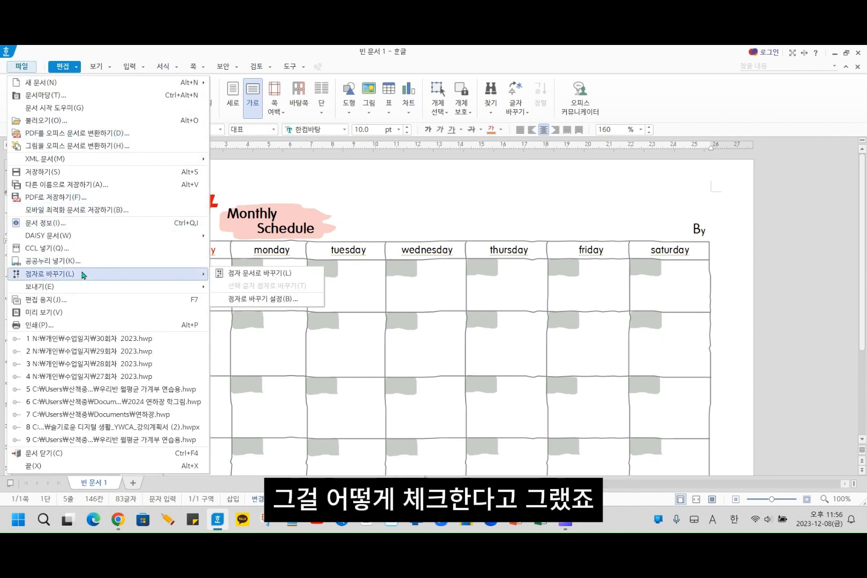
{"action": "left_click", "coordinate": [85, 313]}
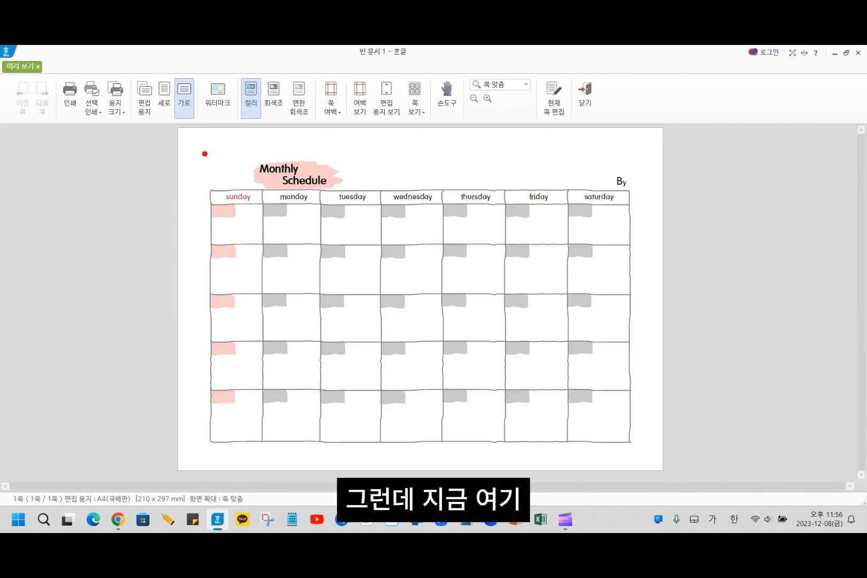
{"action": "left_click_drag", "start_coordinate": [205, 153], "coordinate": [265, 191]}
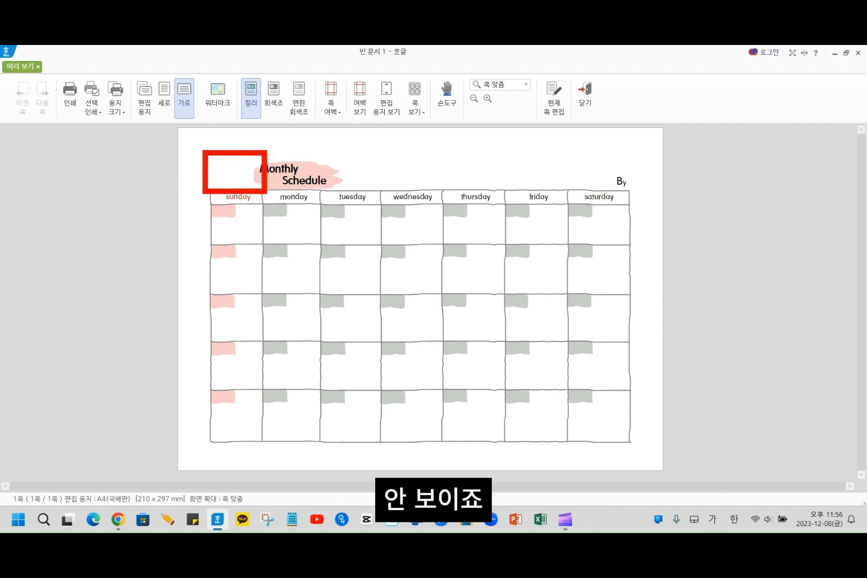
{"action": "key", "text": "Escape"}
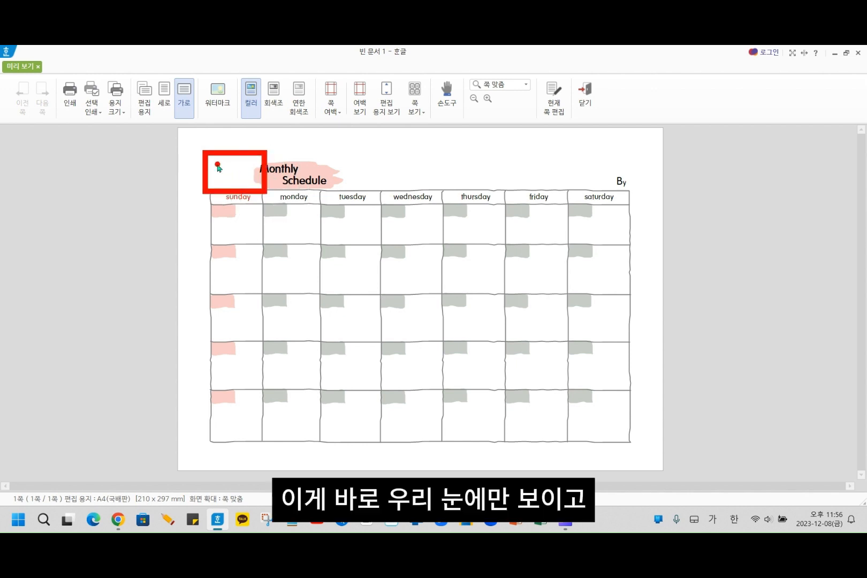
{"action": "left_click", "coordinate": [588, 97]}
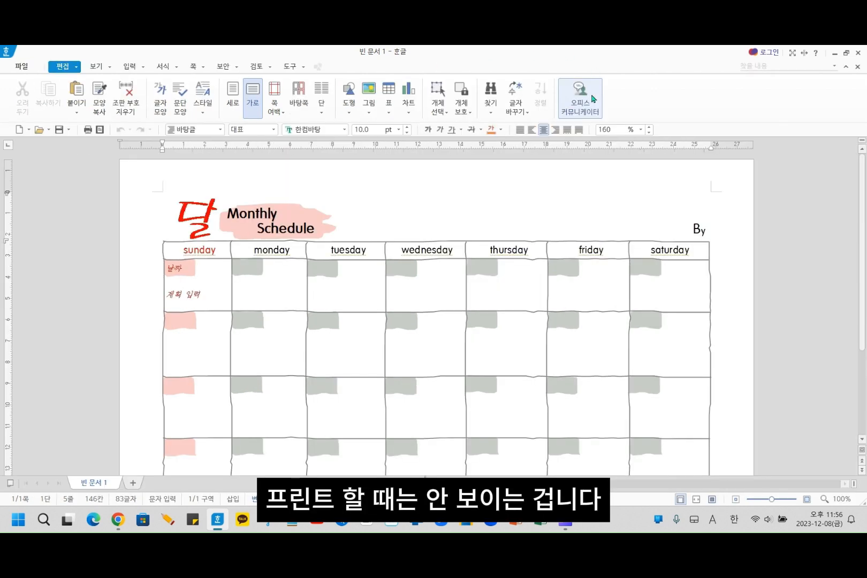
- Fill the month placeholder before the Monthly Schedule title with 1
{"action": "left_click", "coordinate": [201, 219]}
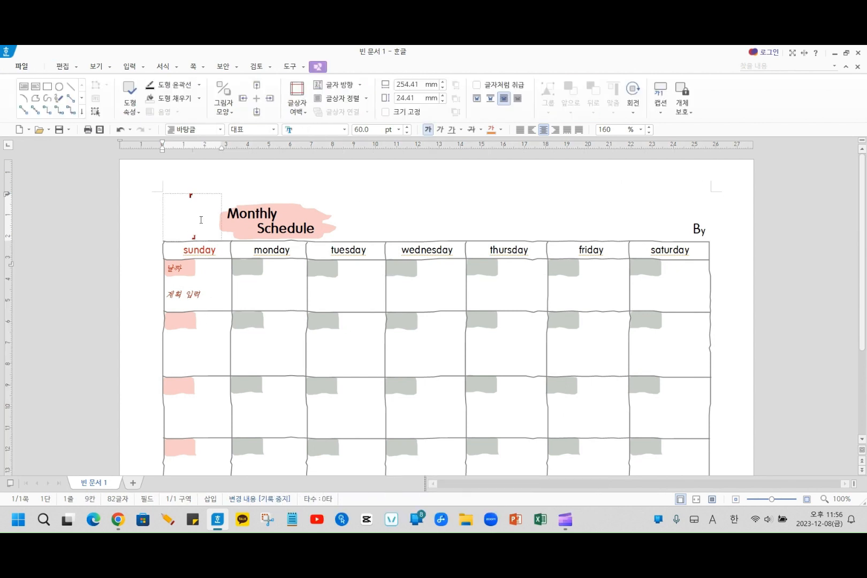
{"action": "type", "text": "1"}
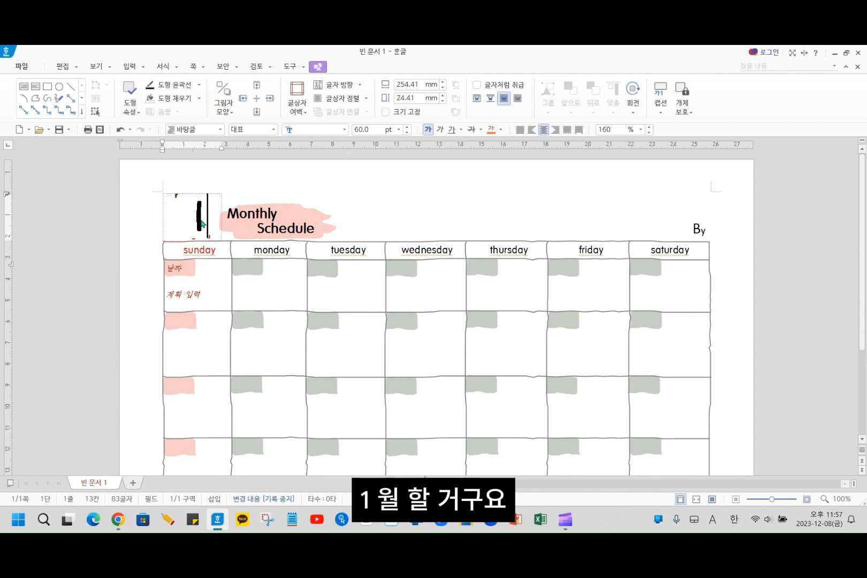
- Add the author's name after By in the text box above the saturday column
{"action": "left_click", "coordinate": [695, 229]}
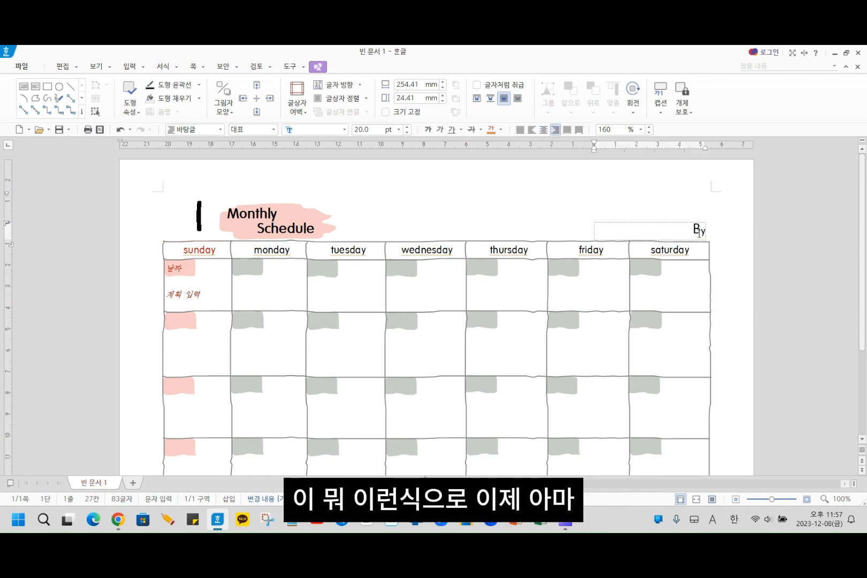
{"action": "key", "text": "End"}
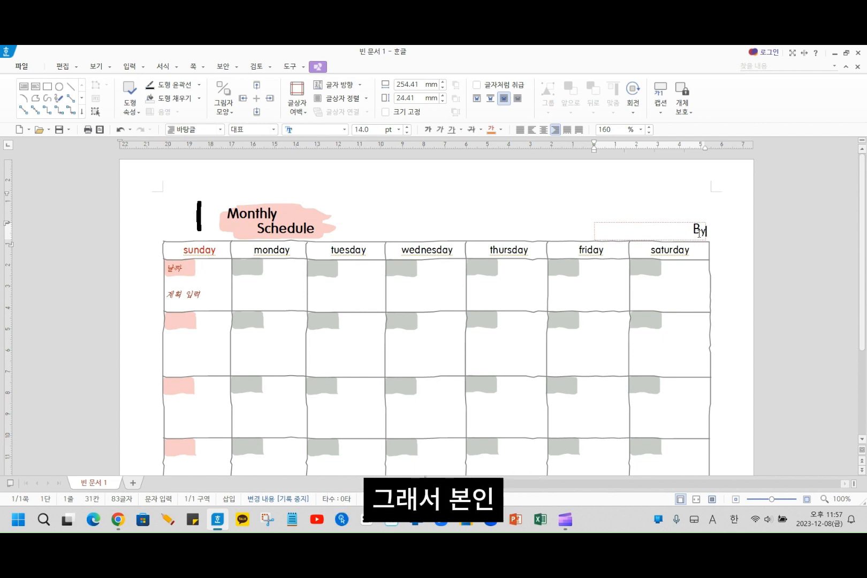
{"action": "type", "text": "김"}
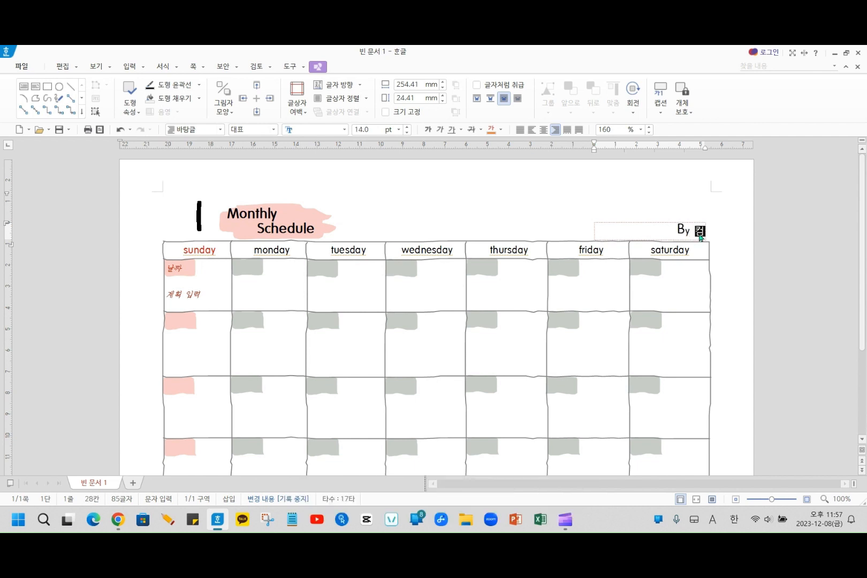
{"action": "type", "text": "쌤"}
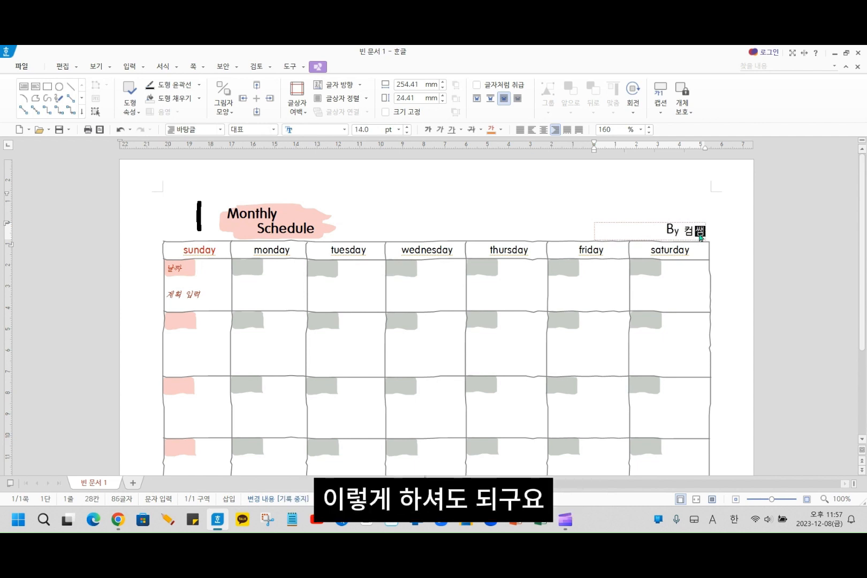
- Replace the whole By line above the saturday column with the year 2024
{"action": "left_click_drag", "start_coordinate": [660, 233], "coordinate": [716, 235]}
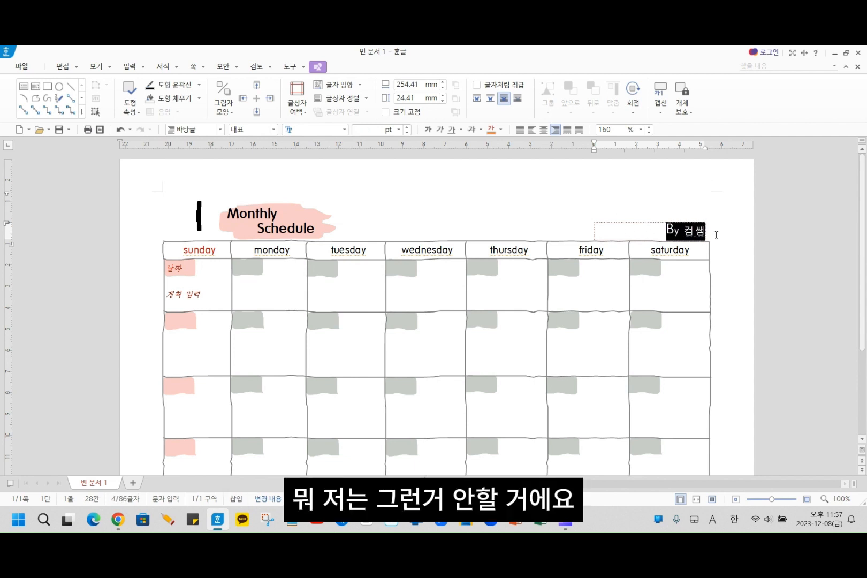
{"action": "type", "text": "2"}
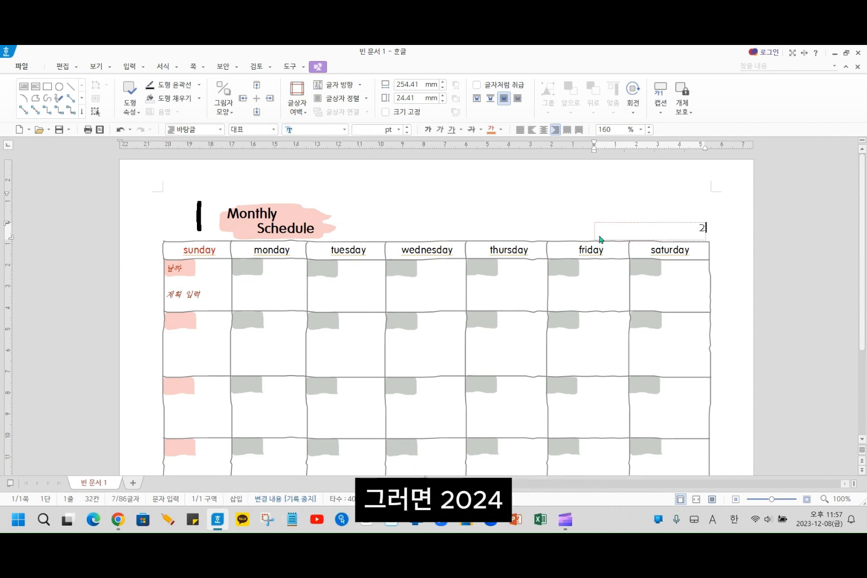
{"action": "type", "text": "024"}
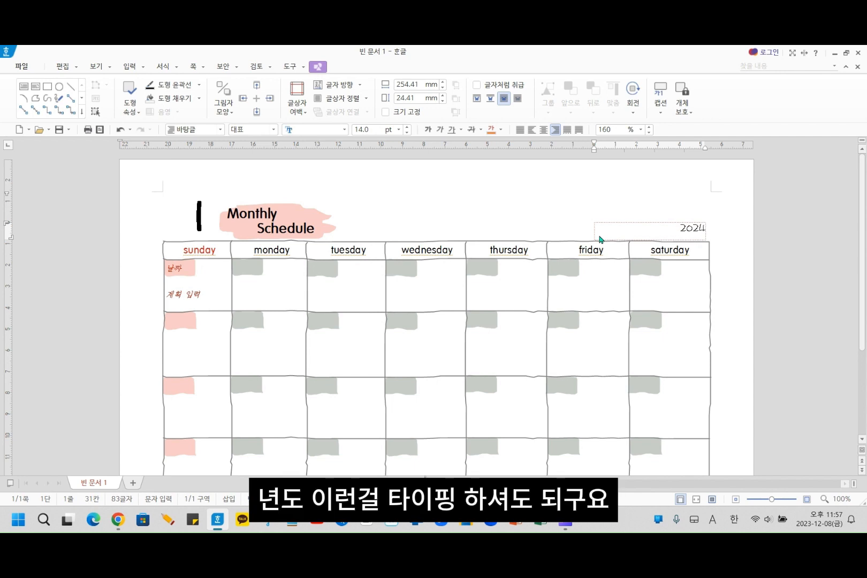
{"action": "left_click", "coordinate": [500, 215]}
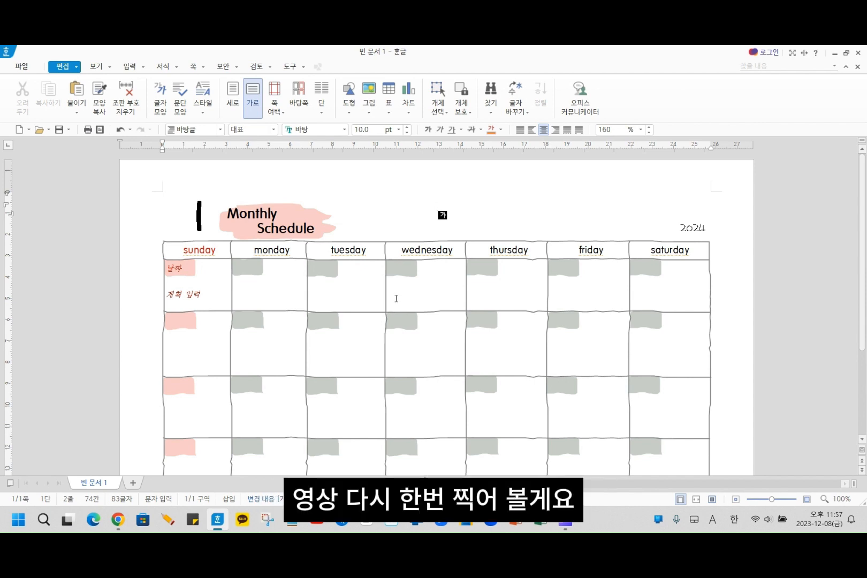
- Enter the date 1 in the first monday cell and 2 in the first tuesday cell
{"action": "left_click", "coordinate": [248, 268]}
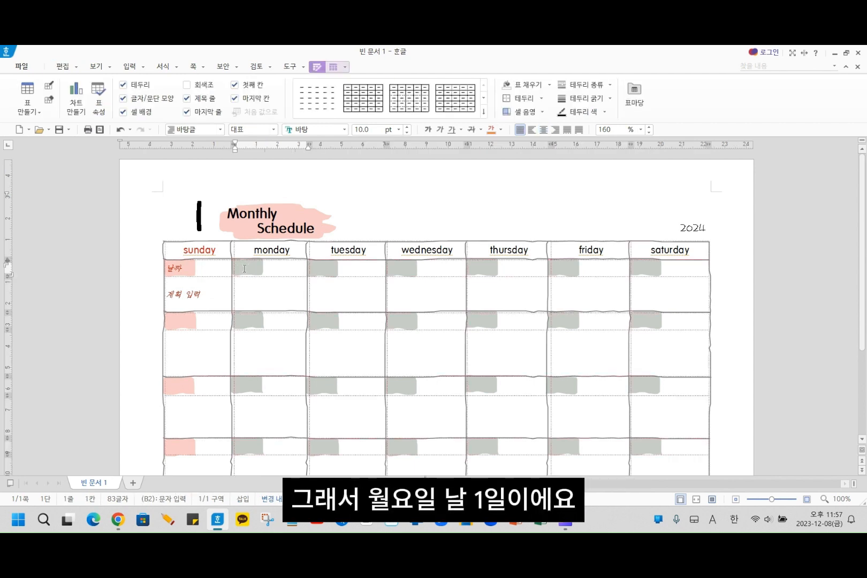
{"action": "type", "text": "1"}
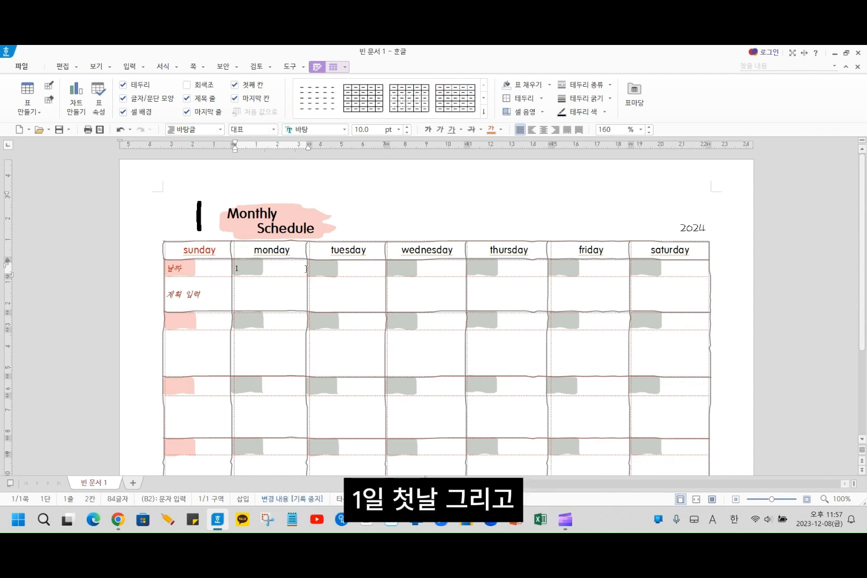
{"action": "left_click", "coordinate": [327, 269]}
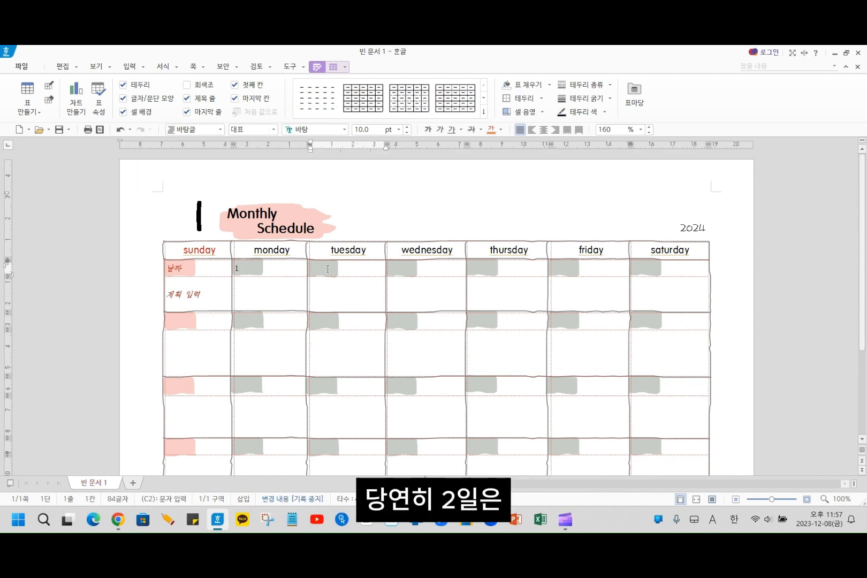
{"action": "type", "text": "2"}
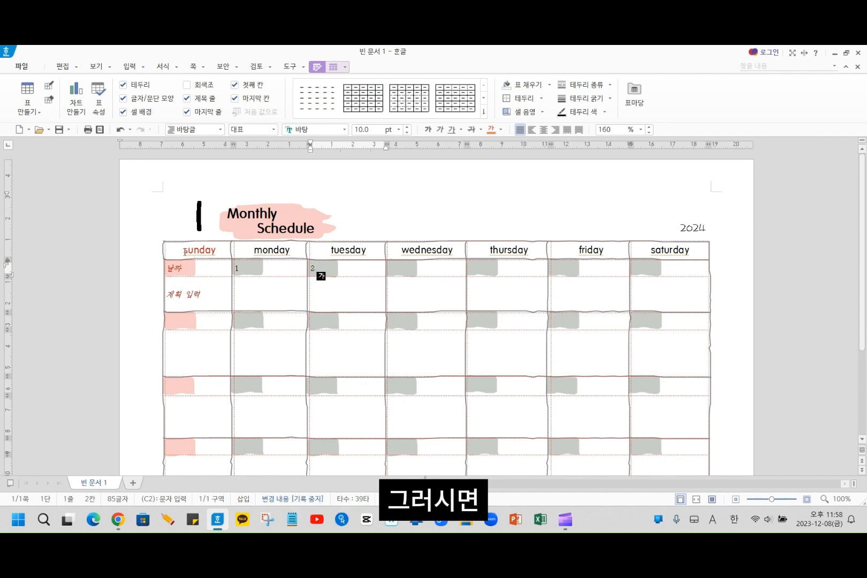
- Replace the sunday heading in the planner's header row with 일요일
{"action": "left_click_drag", "start_coordinate": [184, 251], "coordinate": [223, 252]}
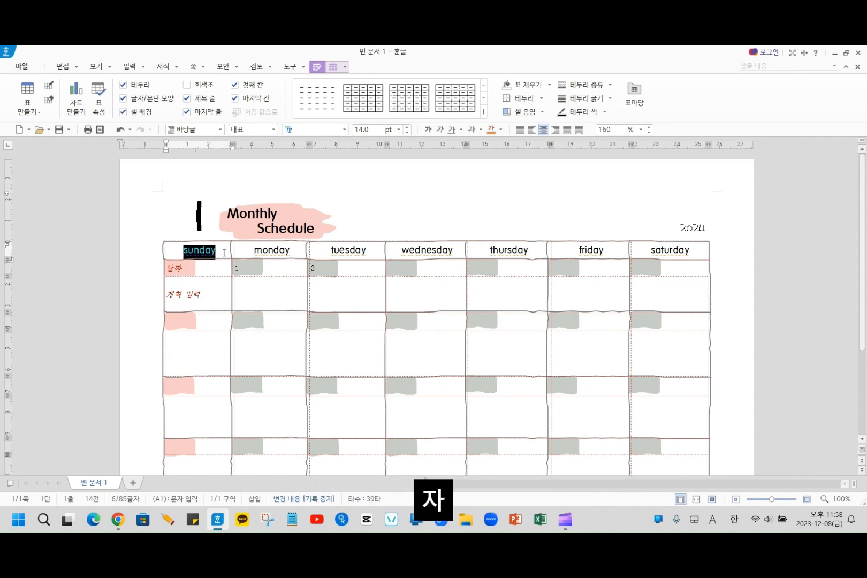
{"action": "key", "text": "Hangul_Hanja"}
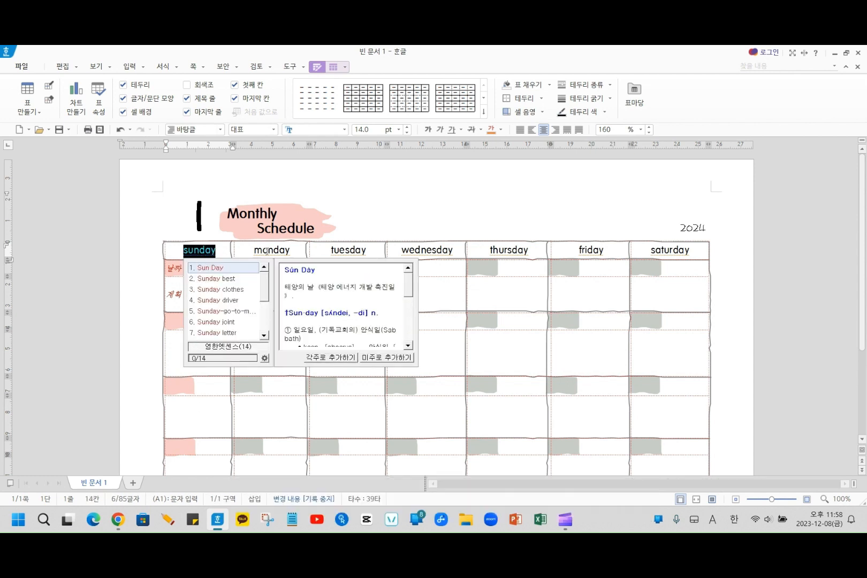
{"action": "key", "text": "Escape"}
{"action": "type", "text": "월"}
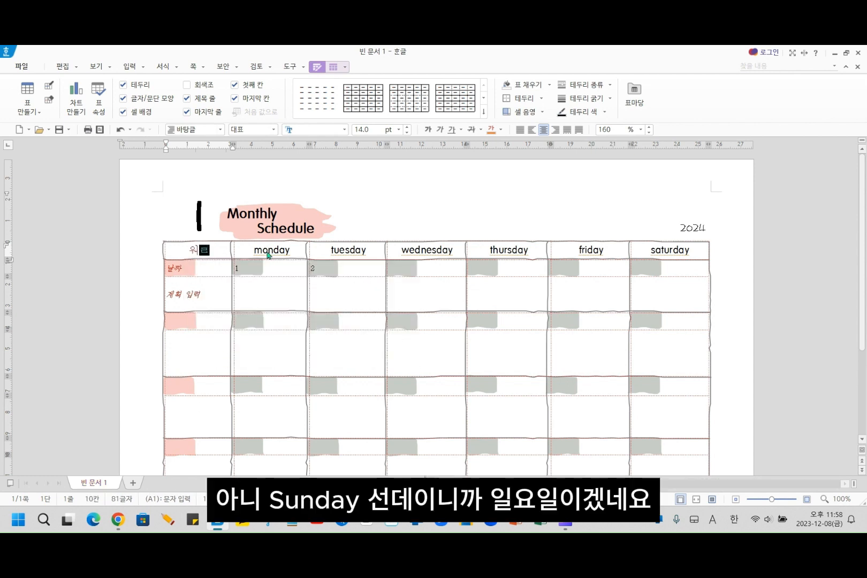
{"action": "key", "text": "BackSpace"}
{"action": "key", "text": "BackSpace"}
{"action": "type", "text": "일요"}
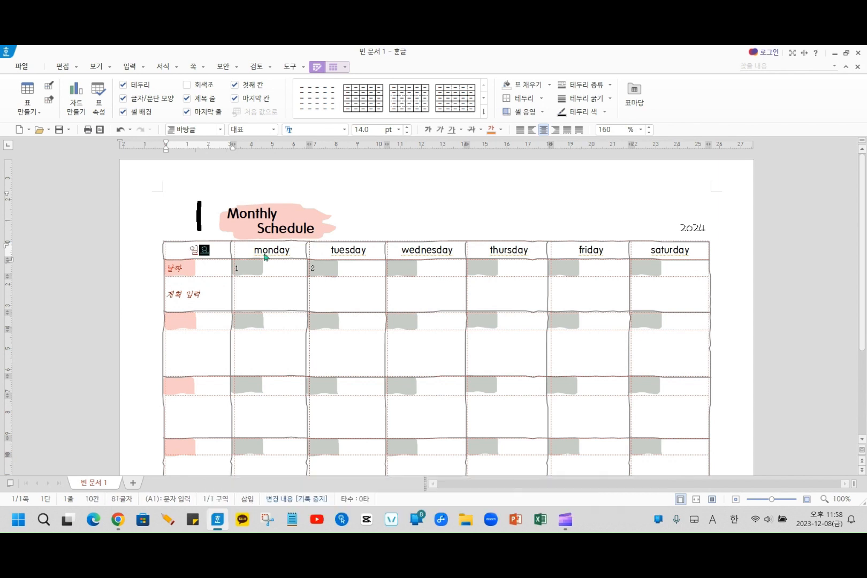
{"action": "type", "text": "일"}
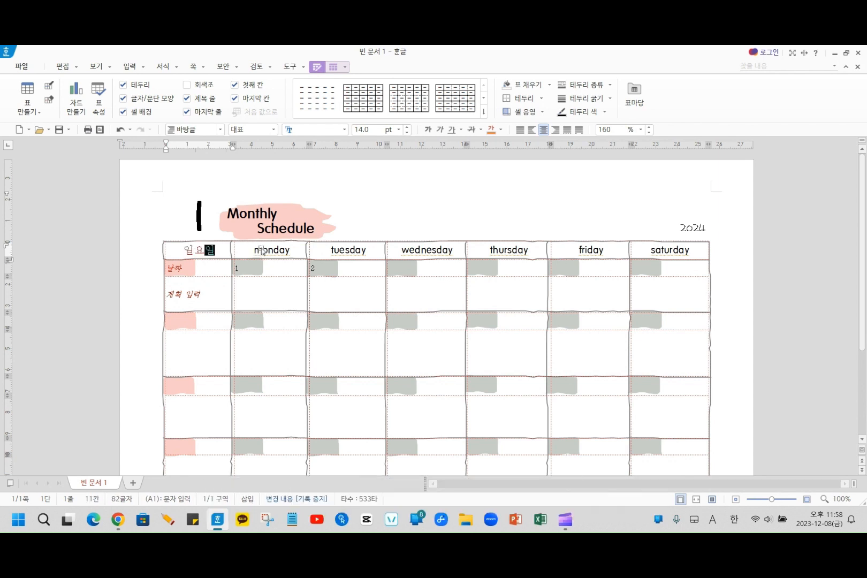
- Replace the monday heading in the planner's header row with 월요일
{"action": "left_click", "coordinate": [251, 251]}
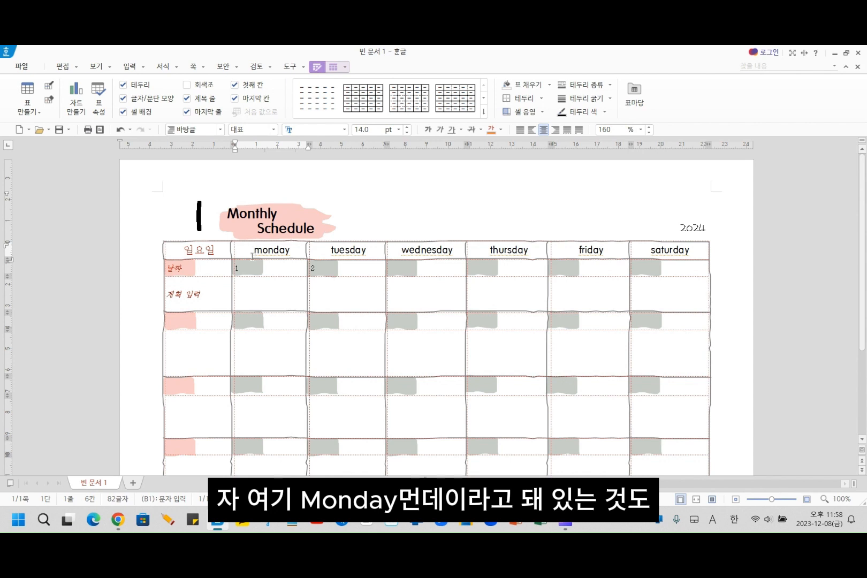
{"action": "left_click_drag", "start_coordinate": [255, 251], "coordinate": [292, 251]}
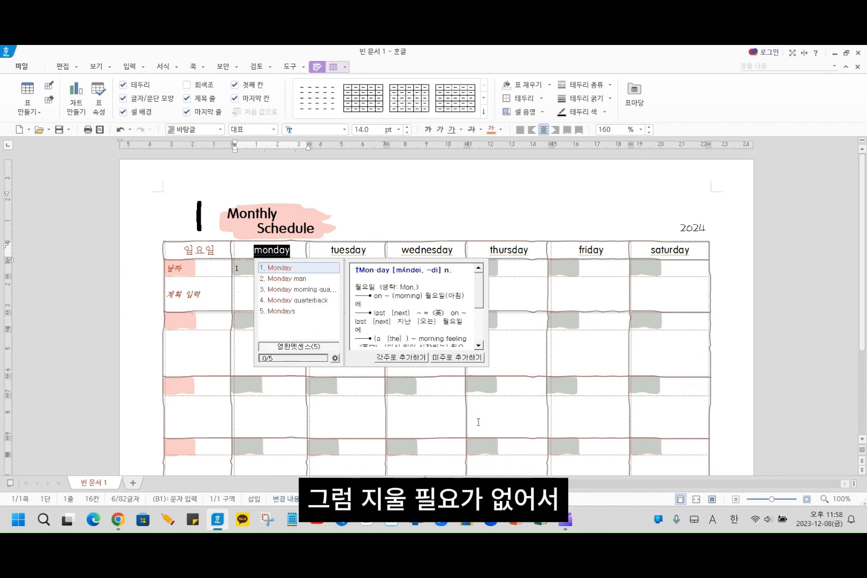
{"action": "type", "text": "월"}
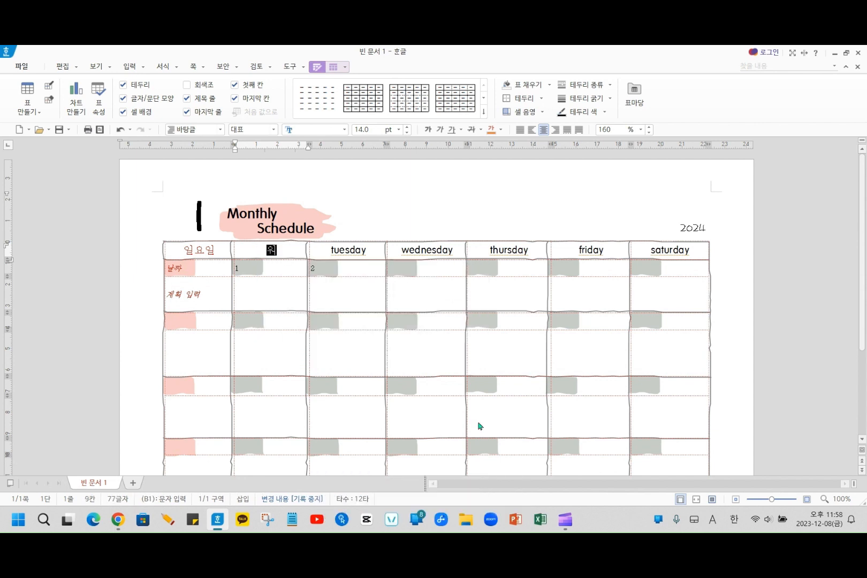
{"action": "type", "text": "요일"}
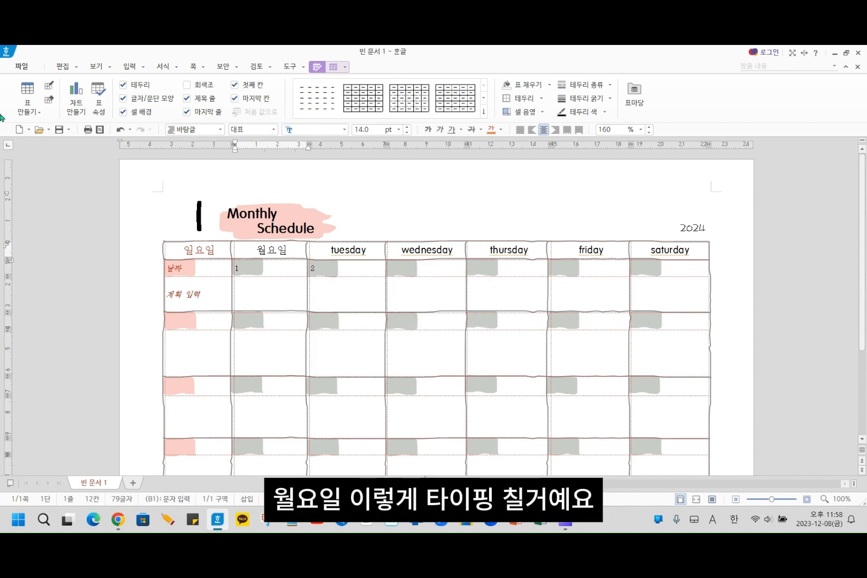
{"action": "left_click_drag", "start_coordinate": [199, 249], "coordinate": [651, 252]}
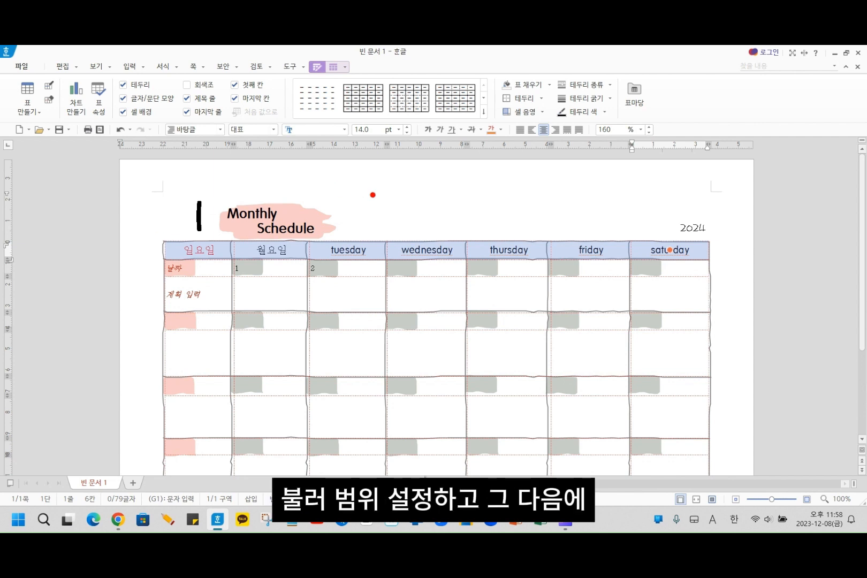
{"action": "mouse_move", "coordinate": [375, 226]}
{"action": "left_mouse_down"}
{"action": "mouse_move", "coordinate": [374, 211]}
{"action": "mouse_move", "coordinate": [405, 187]}
{"action": "mouse_move", "coordinate": [429, 220]}
{"action": "left_mouse_up"}
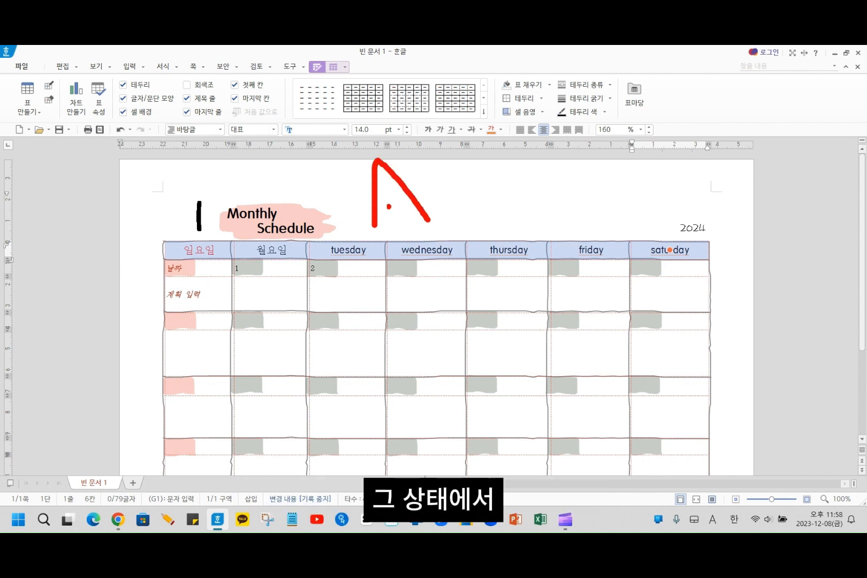
{"action": "left_click_drag", "start_coordinate": [375, 204], "coordinate": [413, 201]}
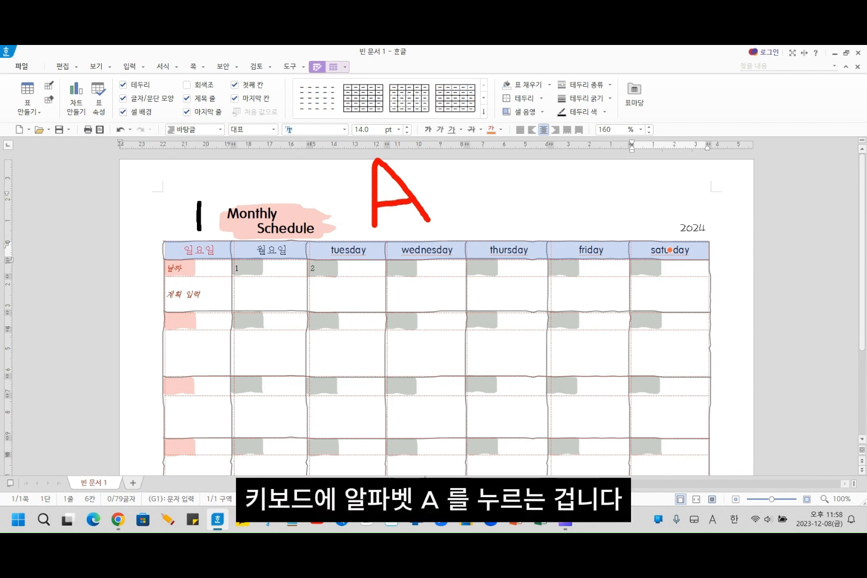
{"action": "key", "text": "Escape"}
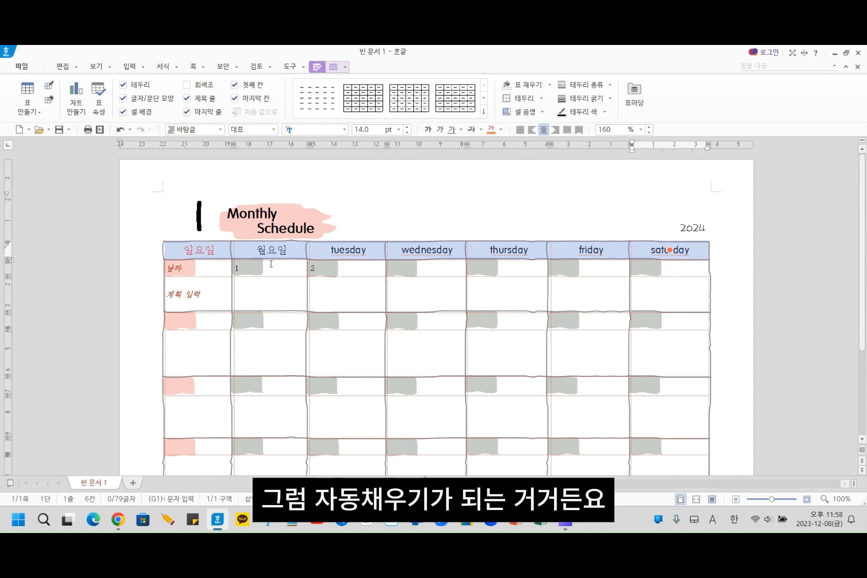
{"action": "left_click", "coordinate": [306, 228]}
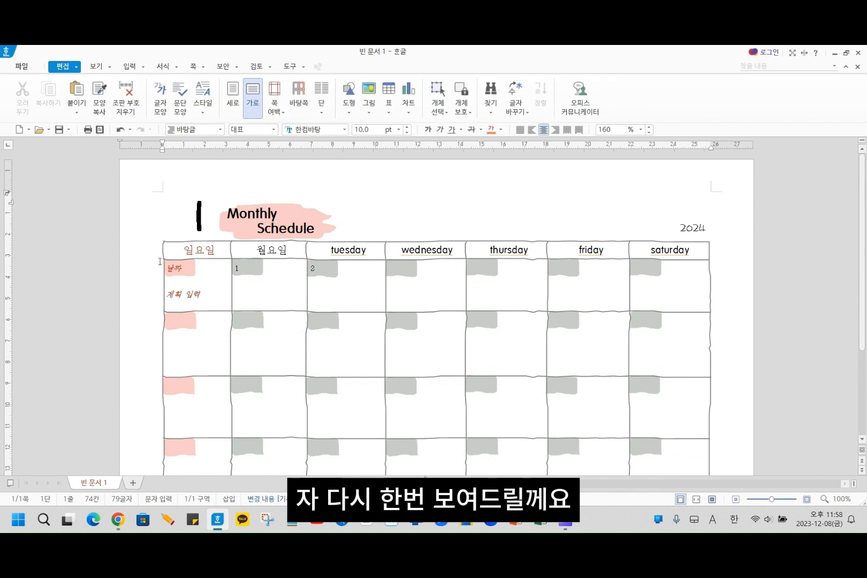
{"action": "left_click", "coordinate": [179, 251]}
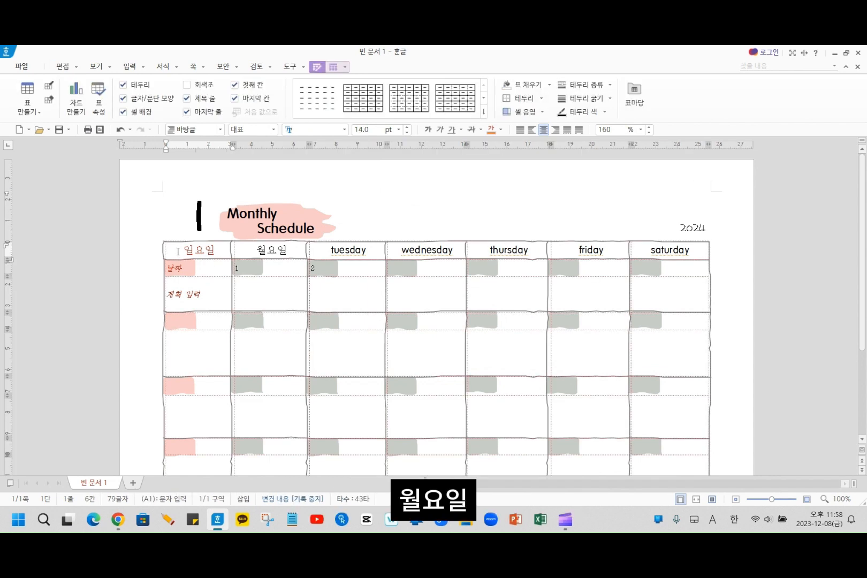
{"action": "left_click_drag", "start_coordinate": [178, 251], "coordinate": [209, 253]}
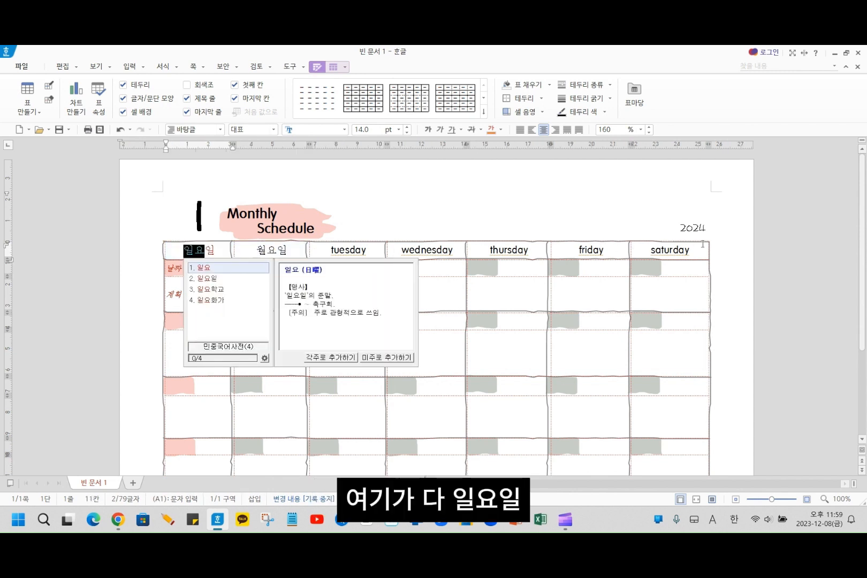
{"action": "left_click", "coordinate": [492, 212]}
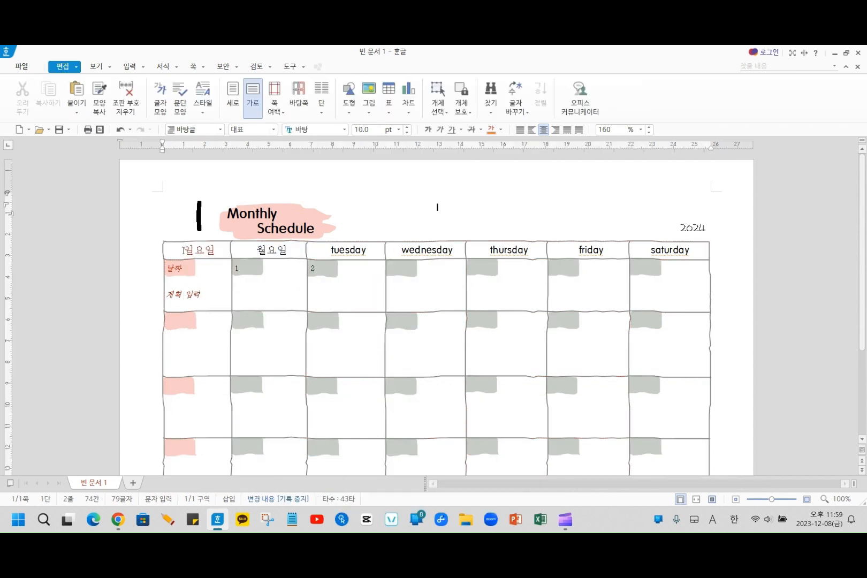
- Try to auto-fill the weekday headings across the whole header row, from 일요일 to saturday
{"action": "left_click_drag", "start_coordinate": [201, 250], "coordinate": [646, 249]}
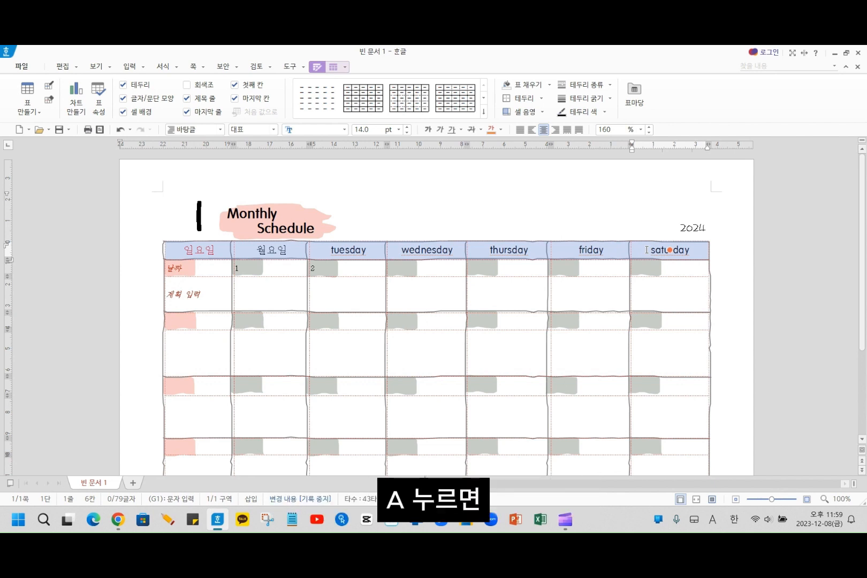
{"action": "key", "text": "a"}
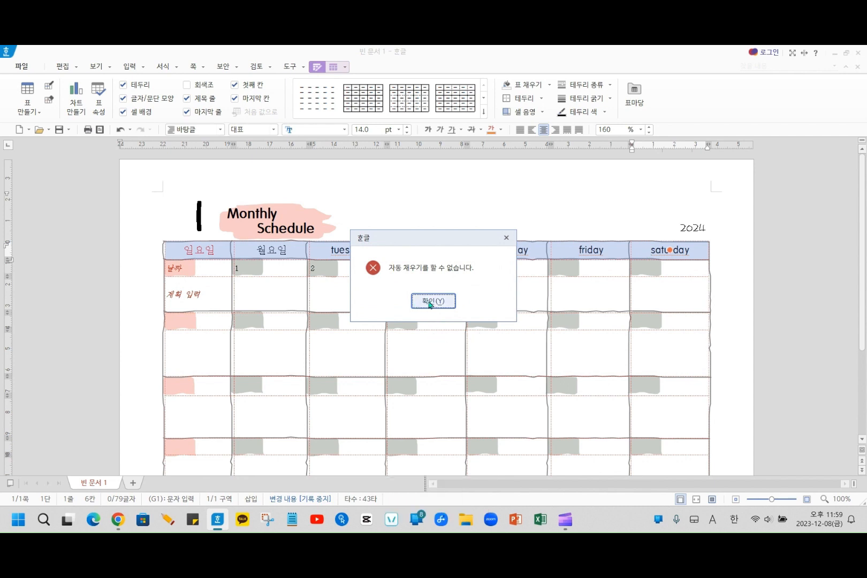
{"action": "left_click", "coordinate": [507, 238]}
{"action": "left_click", "coordinate": [409, 354]}
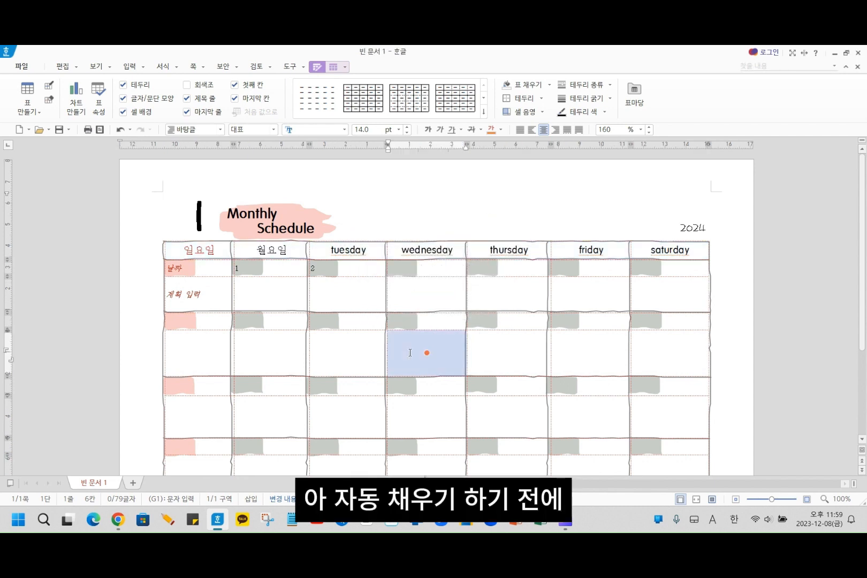
- Clear the English headings from tuesday to saturday, leaving those five header cells empty
{"action": "left_click", "coordinate": [332, 251]}
{"action": "left_click", "coordinate": [332, 250]}
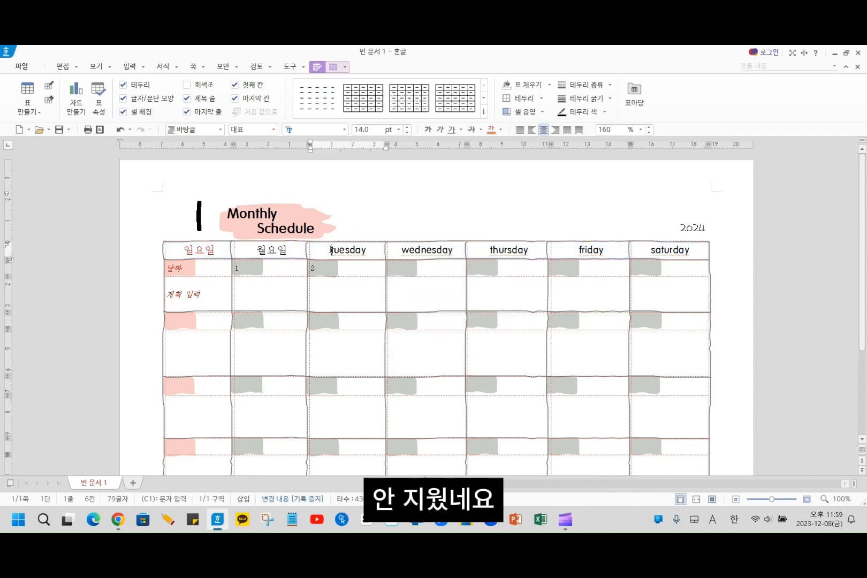
{"action": "left_click_drag", "start_coordinate": [346, 250], "coordinate": [667, 250]}
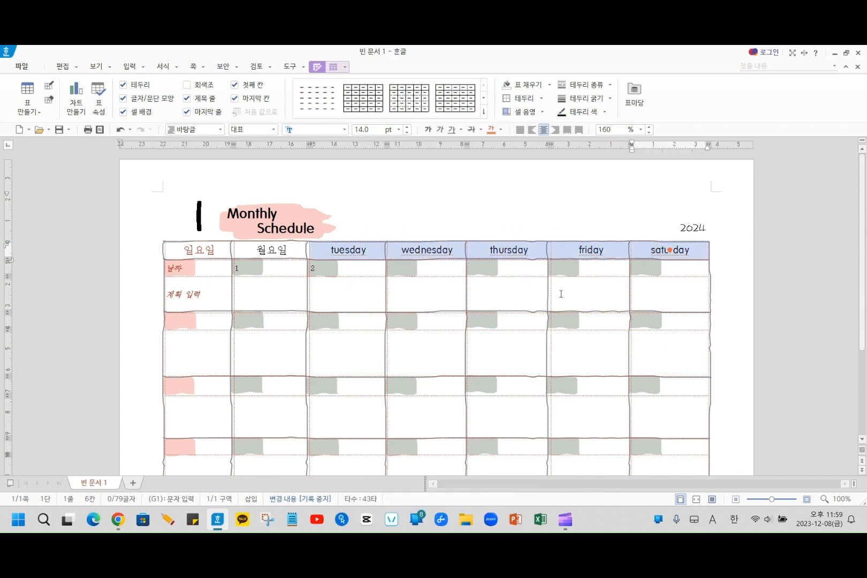
{"action": "key", "text": "Delete"}
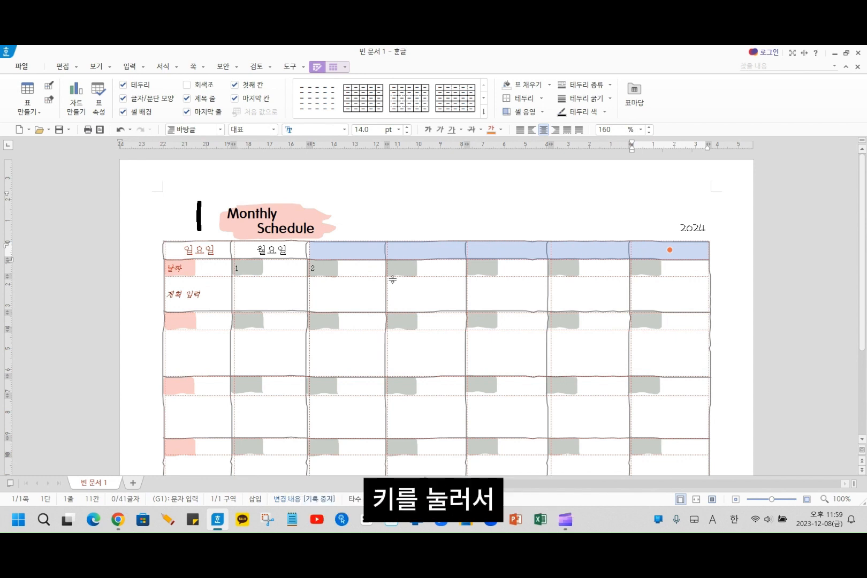
- Auto-fill the header row from 일요일 and 월요일 so the five empty cells get 화요일 to 토요일
{"action": "left_click", "coordinate": [183, 251]}
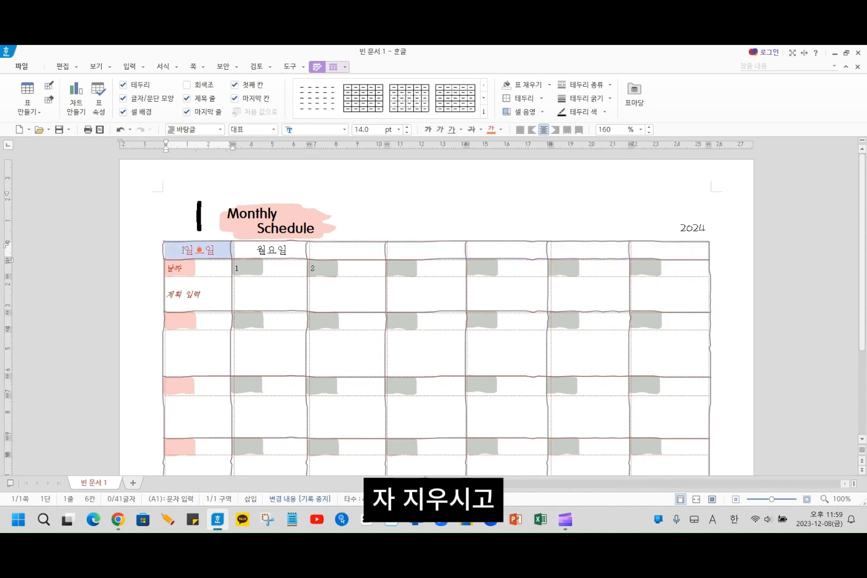
{"action": "left_click", "coordinate": [183, 250]}
{"action": "left_click_drag", "start_coordinate": [183, 250], "coordinate": [658, 248]}
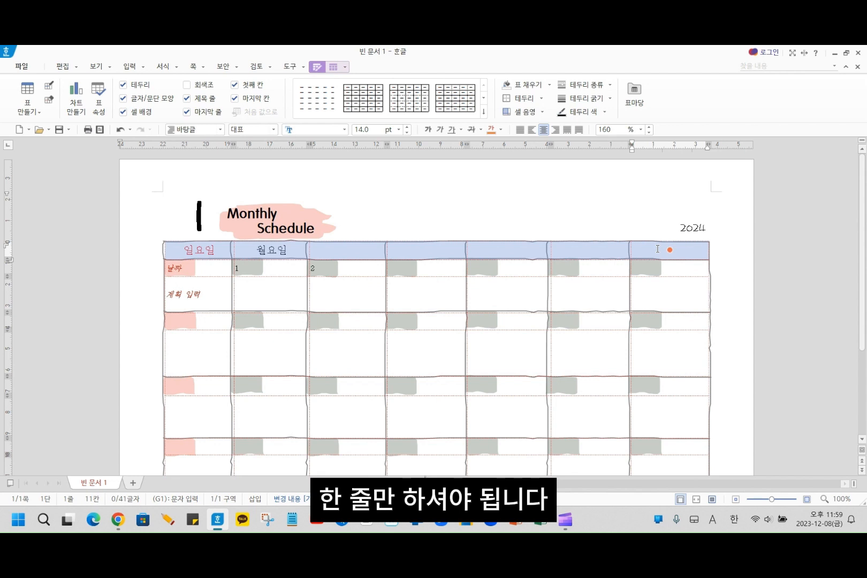
{"action": "key", "text": "a"}
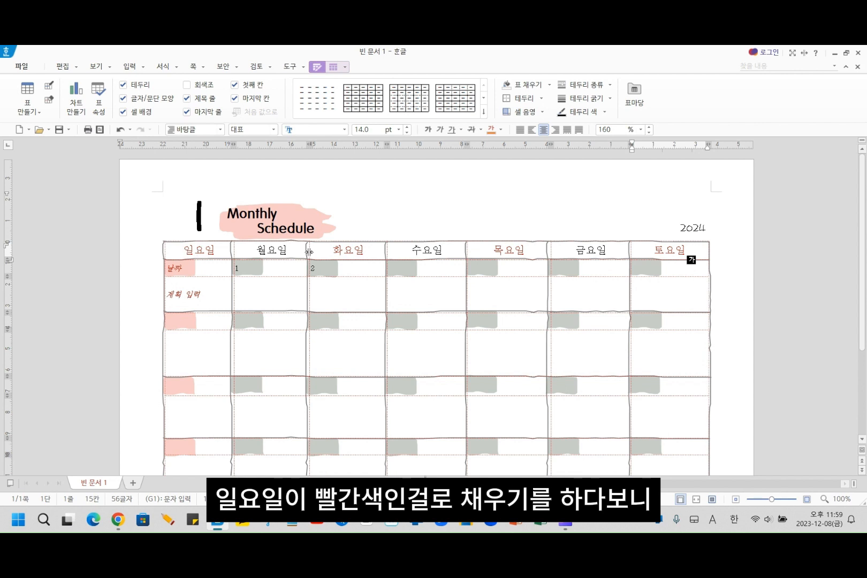
- Set the font colour of the headings 화요일 to 토요일 to black
{"action": "left_click", "coordinate": [332, 251]}
{"action": "left_click_drag", "start_coordinate": [332, 251], "coordinate": [660, 245]}
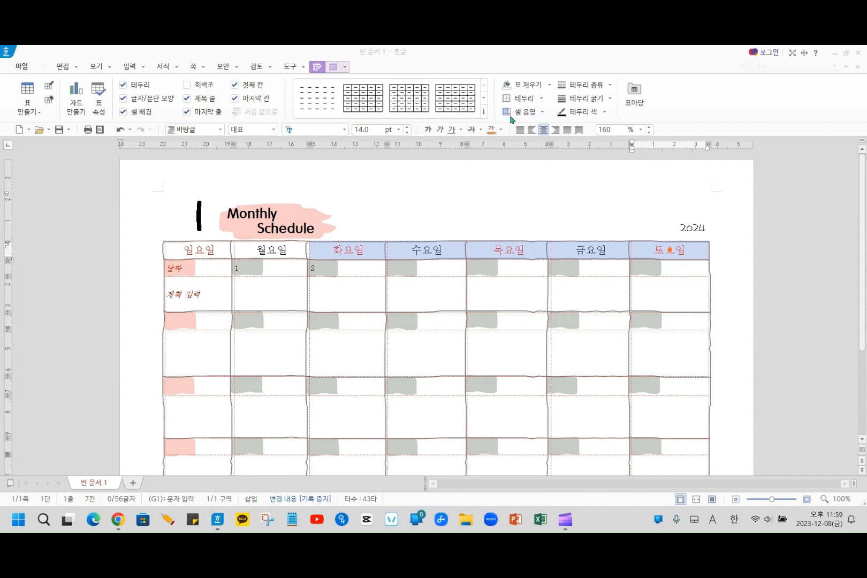
{"action": "left_click", "coordinate": [500, 129]}
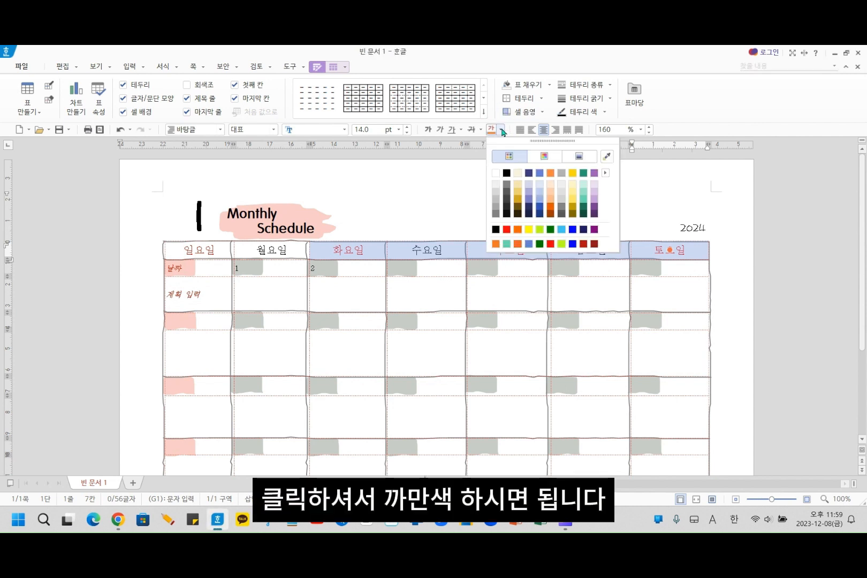
{"action": "left_click", "coordinate": [506, 173]}
{"action": "left_click", "coordinate": [449, 217]}
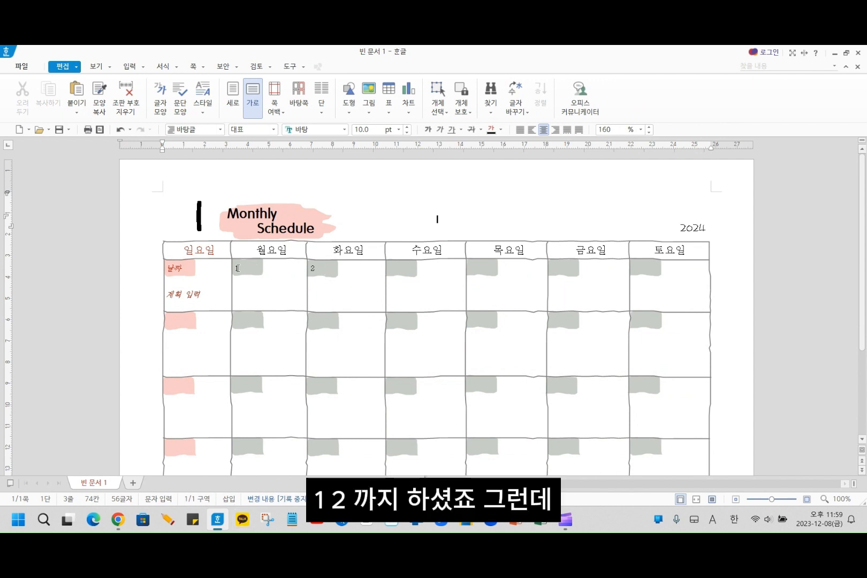
- Auto-fill the first week's date cells from 월요일 to 토요일, continuing 1 and 2 with 3 to 6
{"action": "left_click_drag", "start_coordinate": [237, 268], "coordinate": [639, 267]}
{"action": "left_click", "coordinate": [179, 269]}
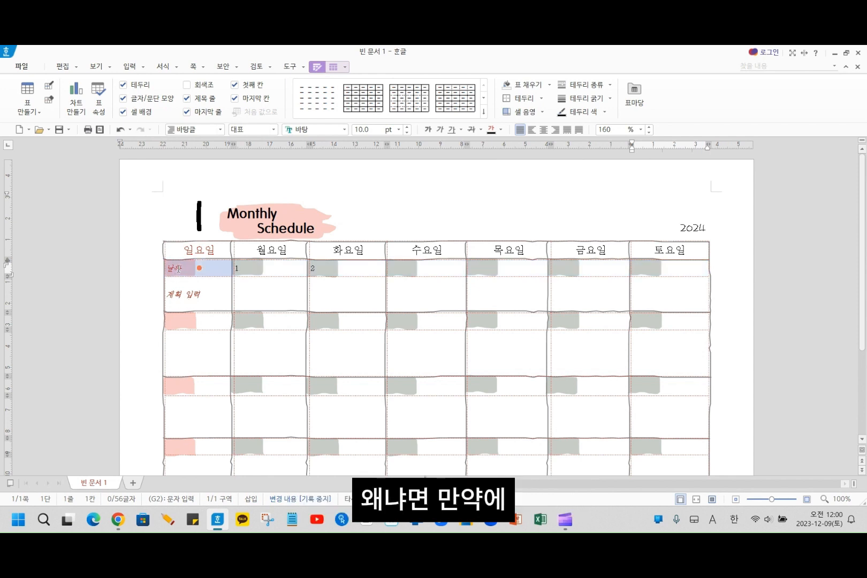
{"action": "left_click", "coordinate": [178, 269]}
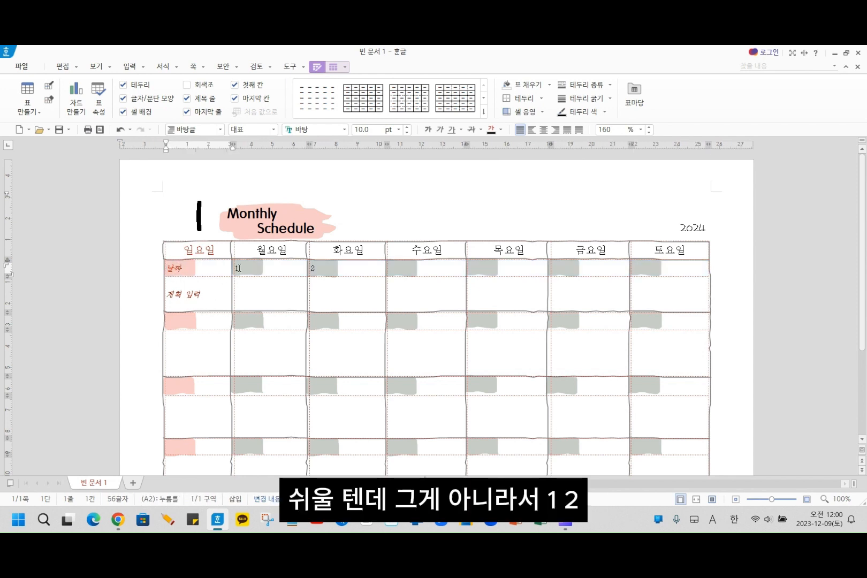
{"action": "left_click_drag", "start_coordinate": [237, 268], "coordinate": [637, 272]}
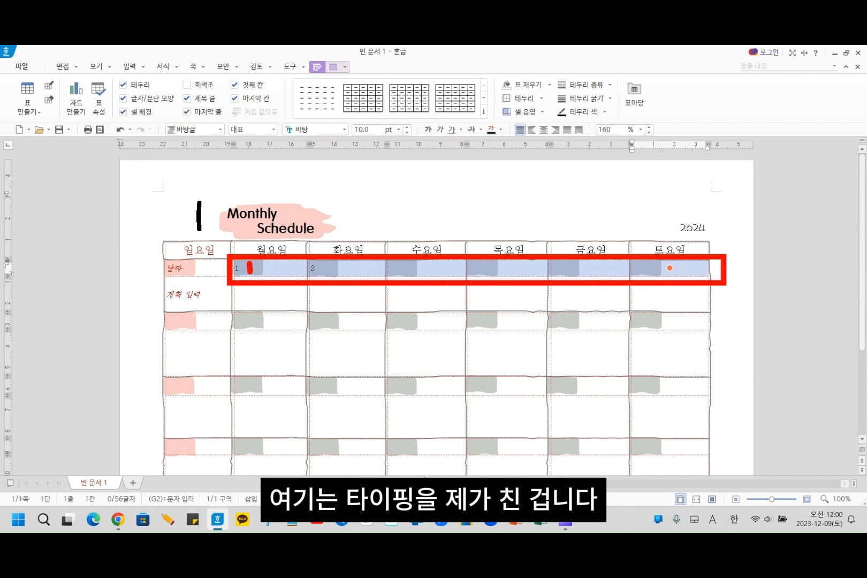
{"action": "mouse_move", "coordinate": [321, 267]}
{"action": "left_mouse_down"}
{"action": "mouse_move", "coordinate": [327, 279]}
{"action": "mouse_move", "coordinate": [341, 277]}
{"action": "left_mouse_up"}
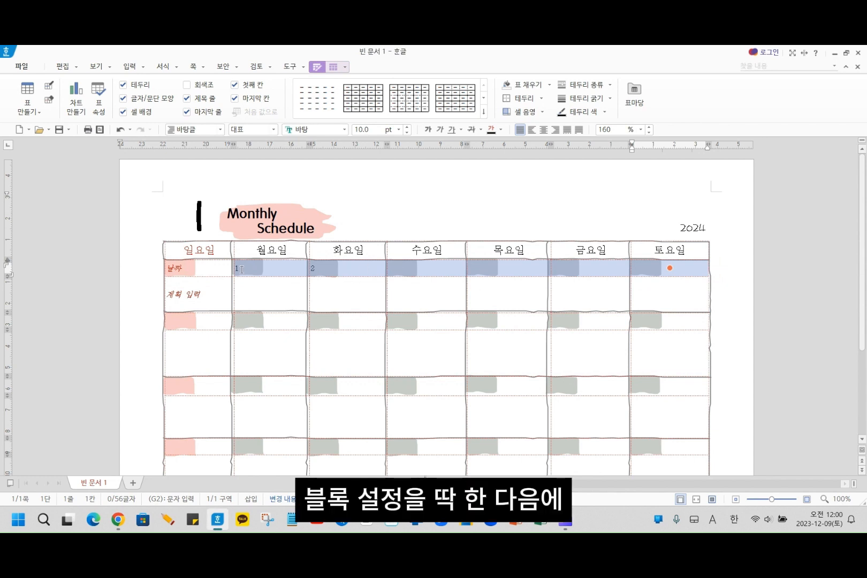
{"action": "left_click_drag", "start_coordinate": [246, 271], "coordinate": [695, 268]}
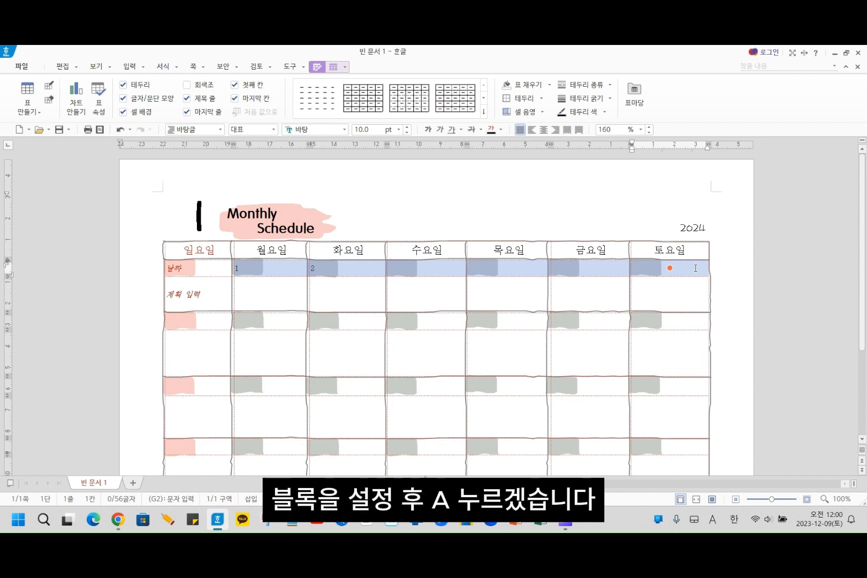
{"action": "key", "text": "a"}
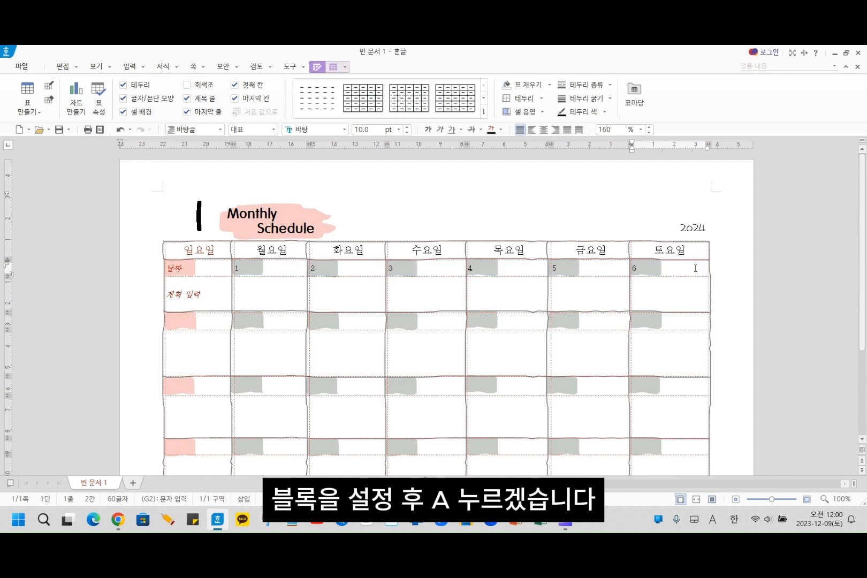
- Enter 7 and 8 in the second week's Sunday and Monday date cells and auto-fill through Saturday with 9 to 13
{"action": "left_click", "coordinate": [187, 320]}
{"action": "type", "text": "7"}
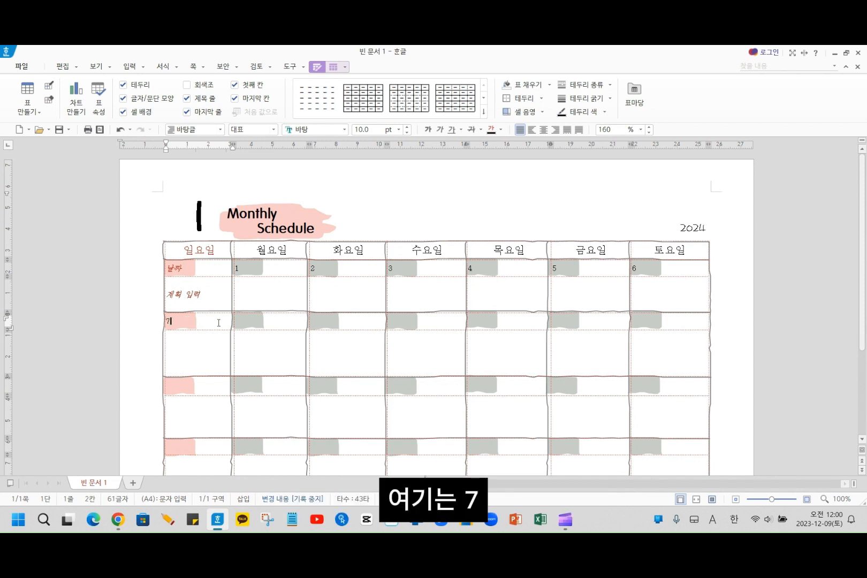
{"action": "left_click", "coordinate": [241, 320]}
{"action": "type", "text": "8"}
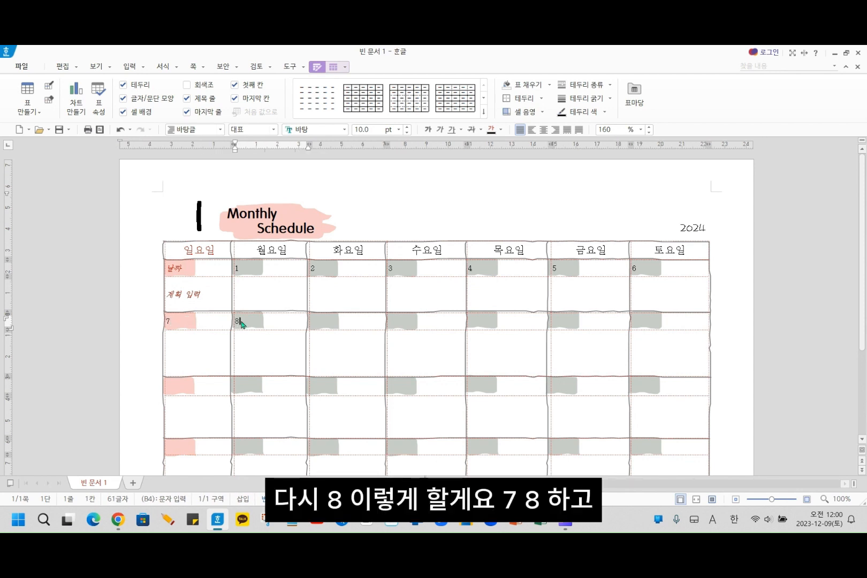
{"action": "left_click", "coordinate": [173, 321]}
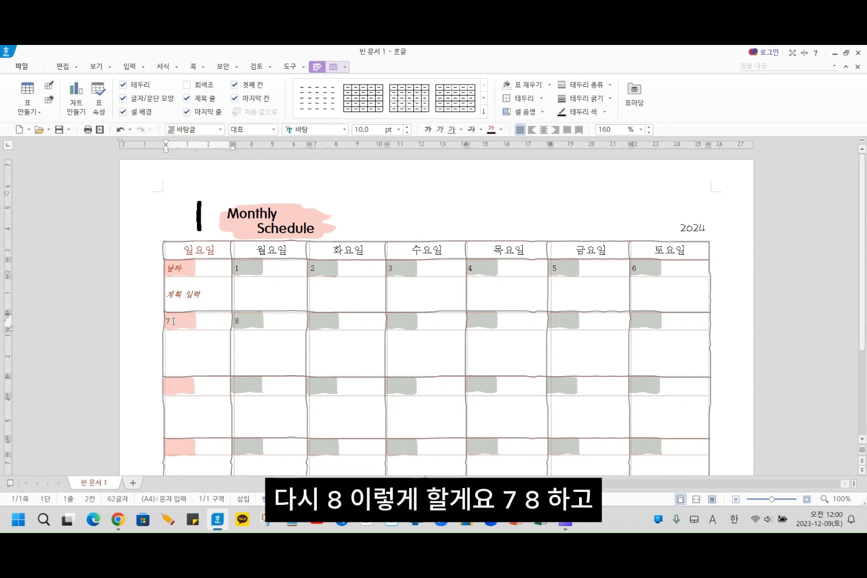
{"action": "left_click_drag", "start_coordinate": [172, 321], "coordinate": [649, 322]}
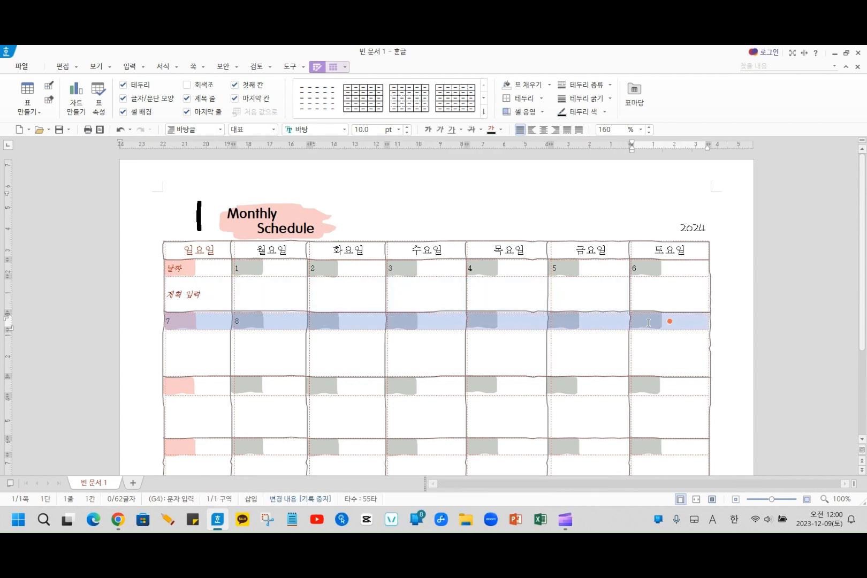
{"action": "key", "text": "a"}
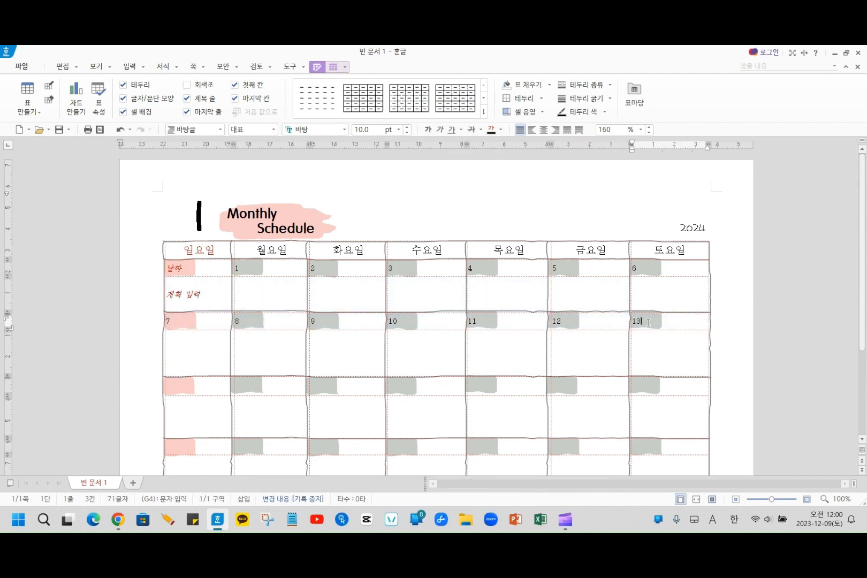
- Enter 14 and 15 in the third week's first two date cells and auto-fill the rest of the row with 16 to 20
{"action": "left_click", "coordinate": [177, 380]}
{"action": "type", "text": "14"}
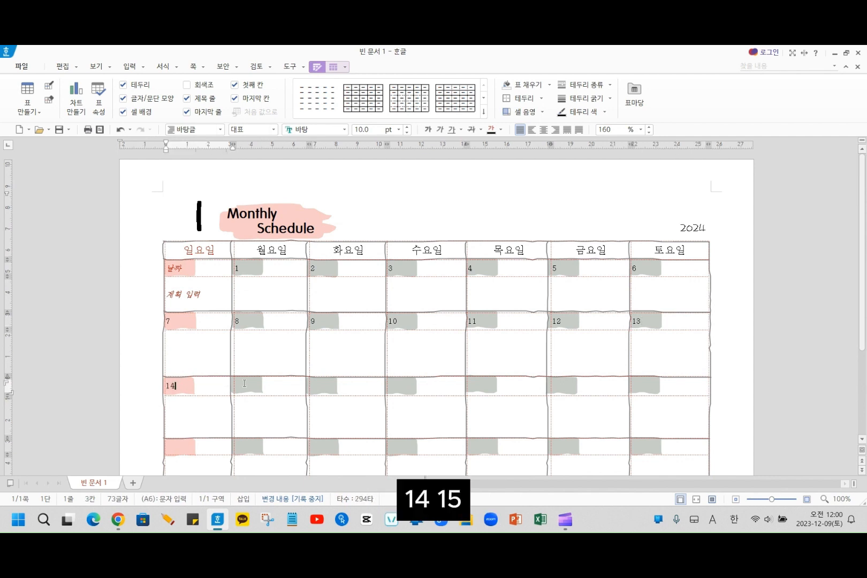
{"action": "key", "text": "Tab"}
{"action": "type", "text": "15"}
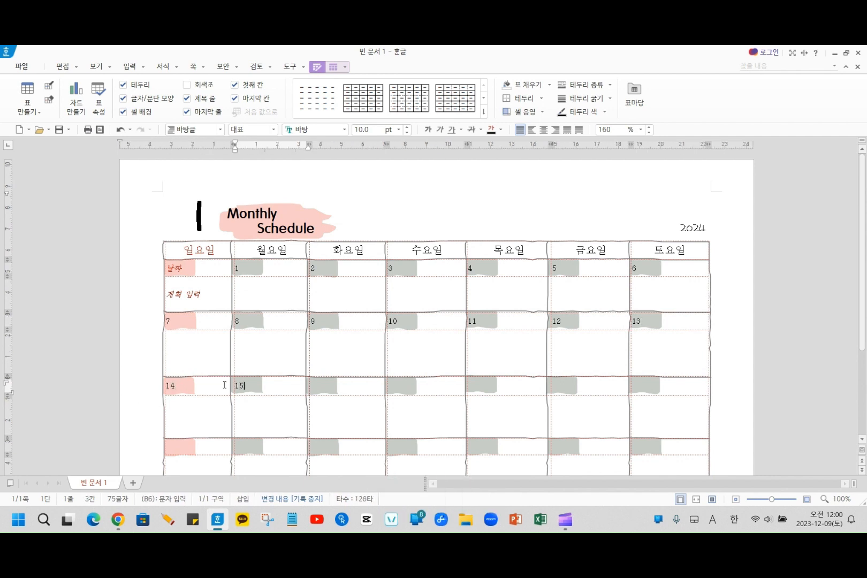
{"action": "left_click_drag", "start_coordinate": [177, 388], "coordinate": [647, 388]}
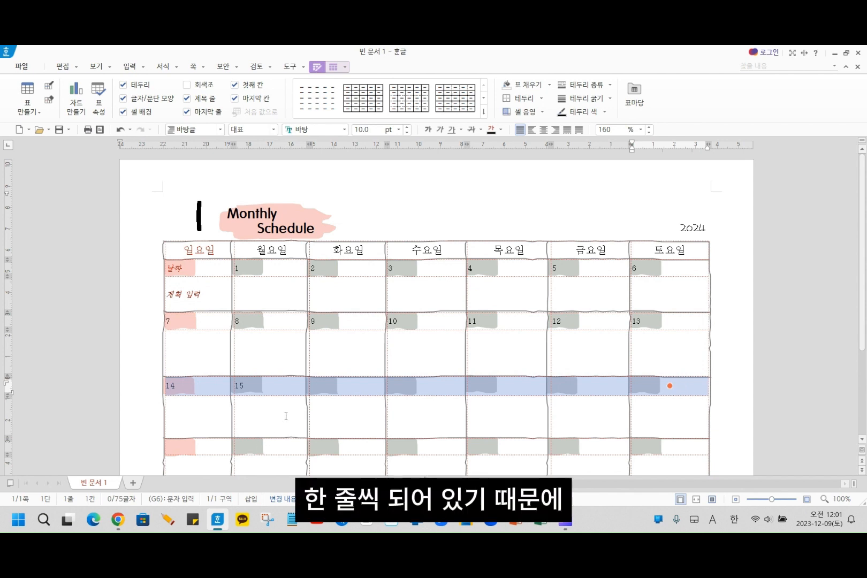
{"action": "key", "text": "a"}
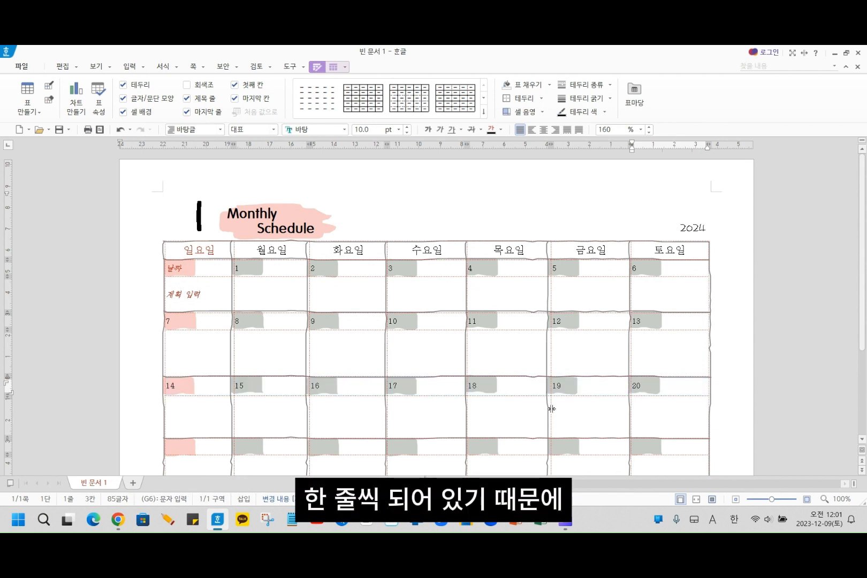
- Enter 21 and 22 in the fourth week's first two date cells and auto-fill the rest of the row with 23 to 27
{"action": "left_click", "coordinate": [182, 449]}
{"action": "type", "text": "21"}
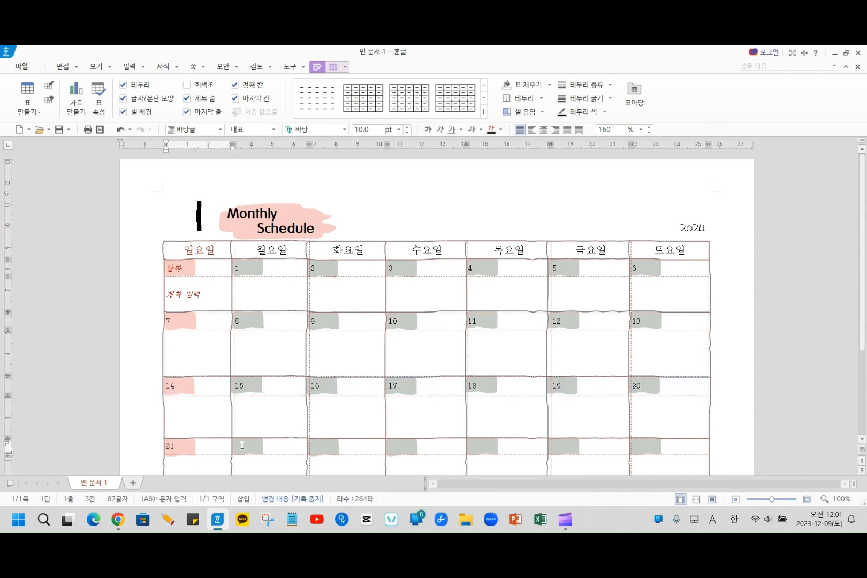
{"action": "left_click", "coordinate": [242, 445]}
{"action": "type", "text": "22"}
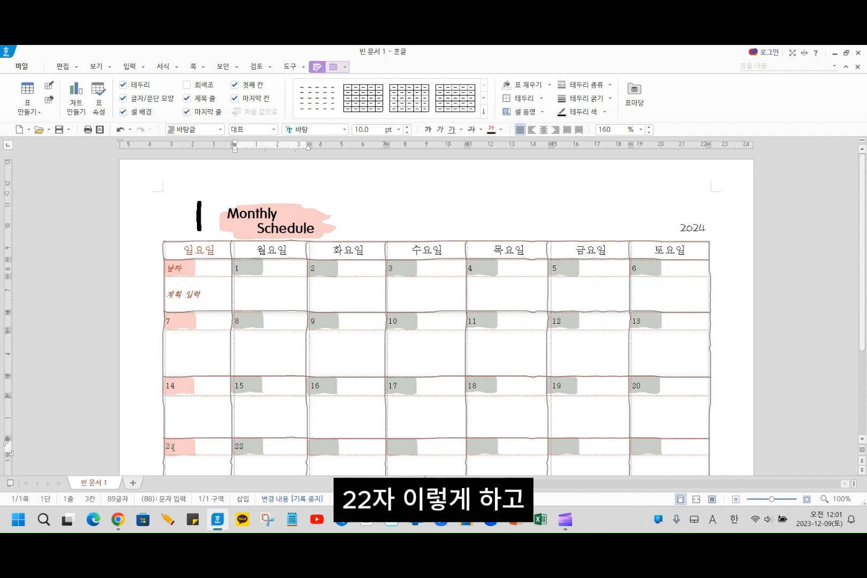
{"action": "left_click_drag", "start_coordinate": [173, 447], "coordinate": [652, 450]}
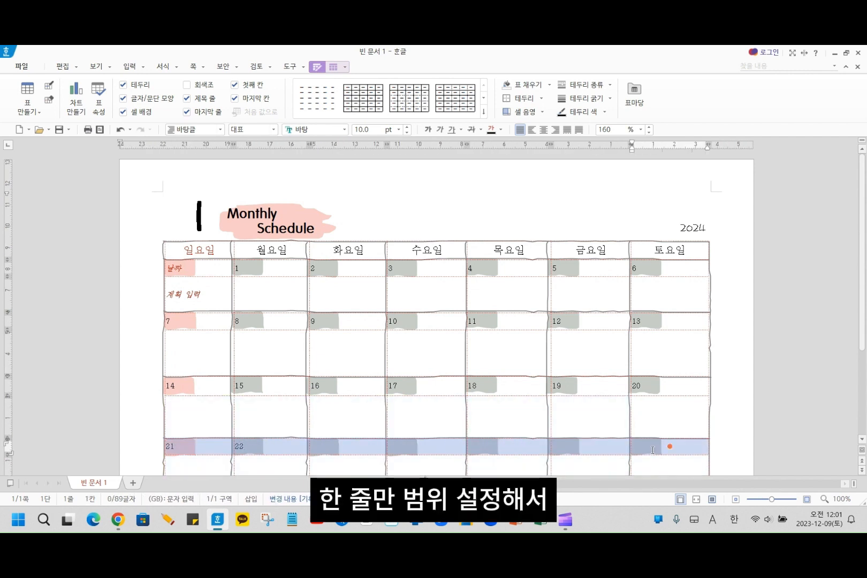
{"action": "key", "text": "a"}
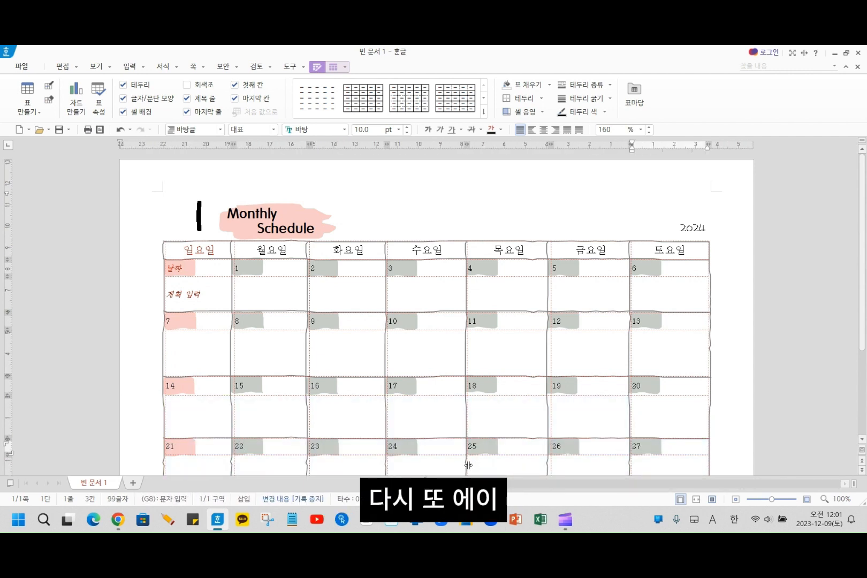
- Enter 28 and 29 in the last week's first two date cells and auto-fill only through Wednesday with 30 and 31
{"action": "scroll", "coordinate": [451, 448], "scroll_direction": "down", "scroll_amount": 3}
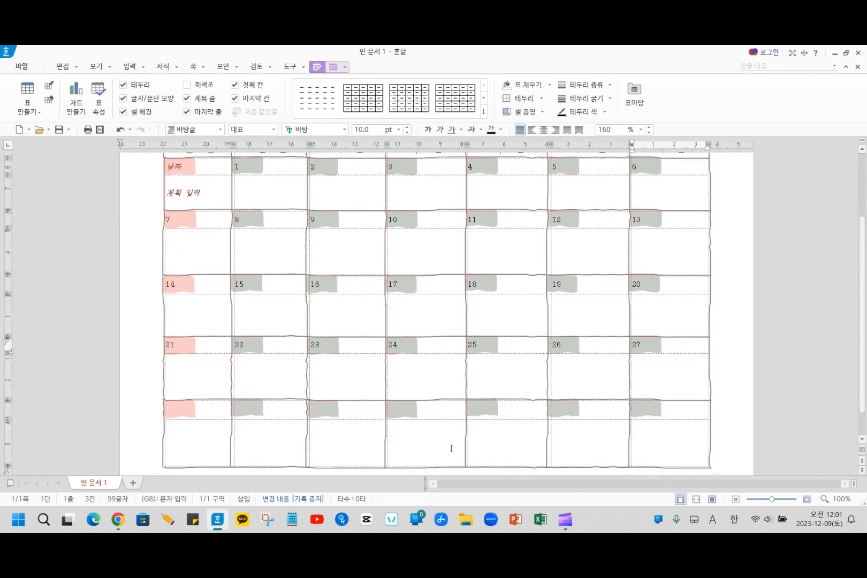
{"action": "left_click", "coordinate": [184, 406]}
{"action": "type", "text": "28"}
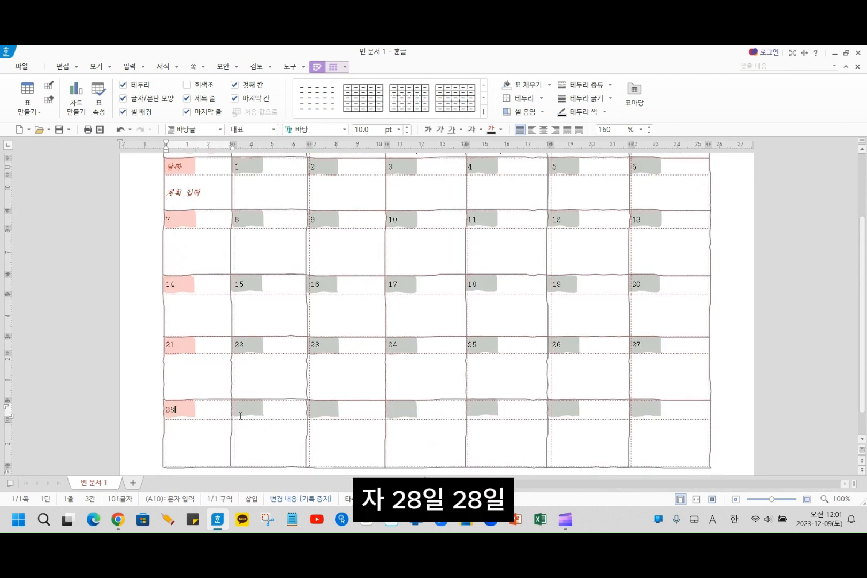
{"action": "left_click", "coordinate": [248, 409]}
{"action": "type", "text": "29"}
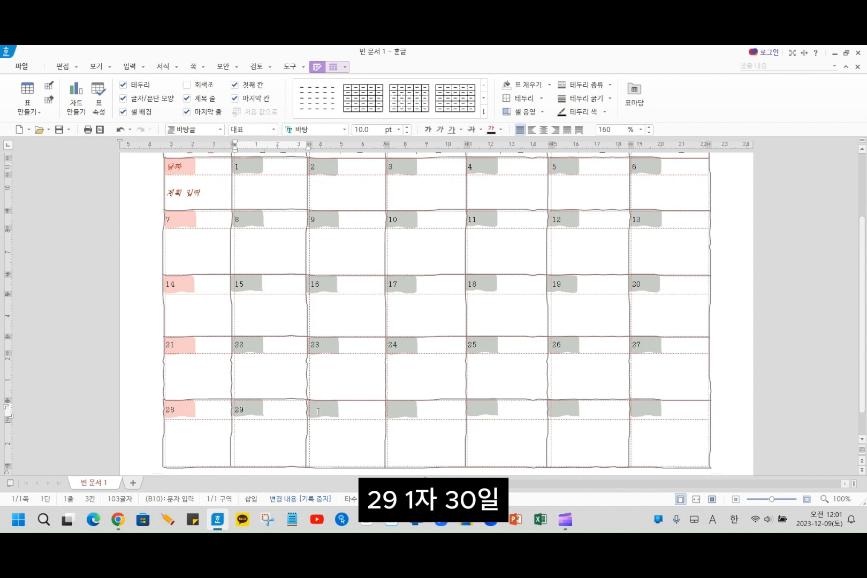
{"action": "left_click", "coordinate": [321, 411]}
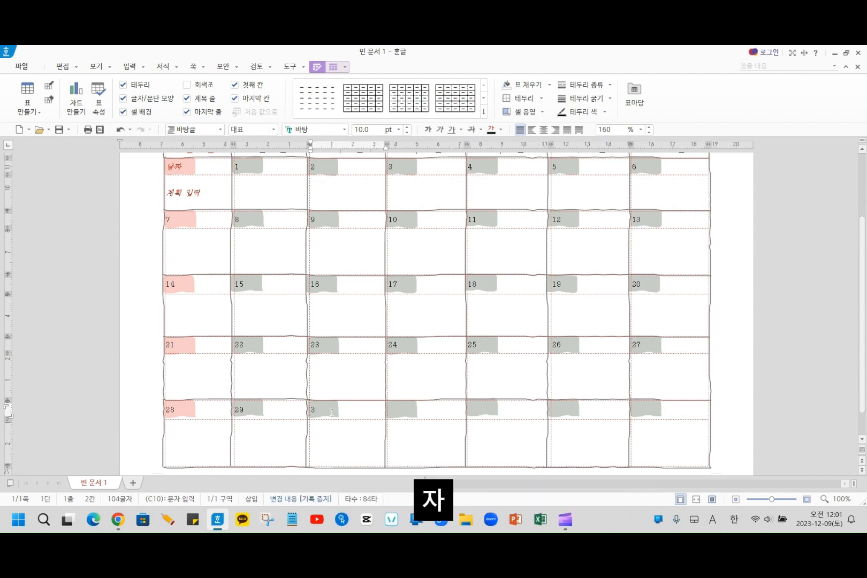
{"action": "key", "text": "BackSpace"}
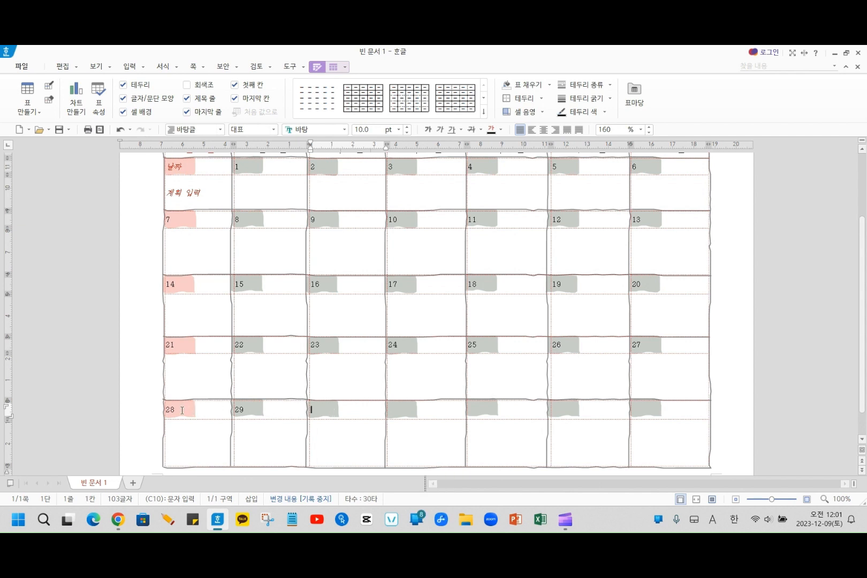
{"action": "left_click", "coordinate": [219, 411]}
{"action": "left_click_drag", "start_coordinate": [219, 410], "coordinate": [398, 407]}
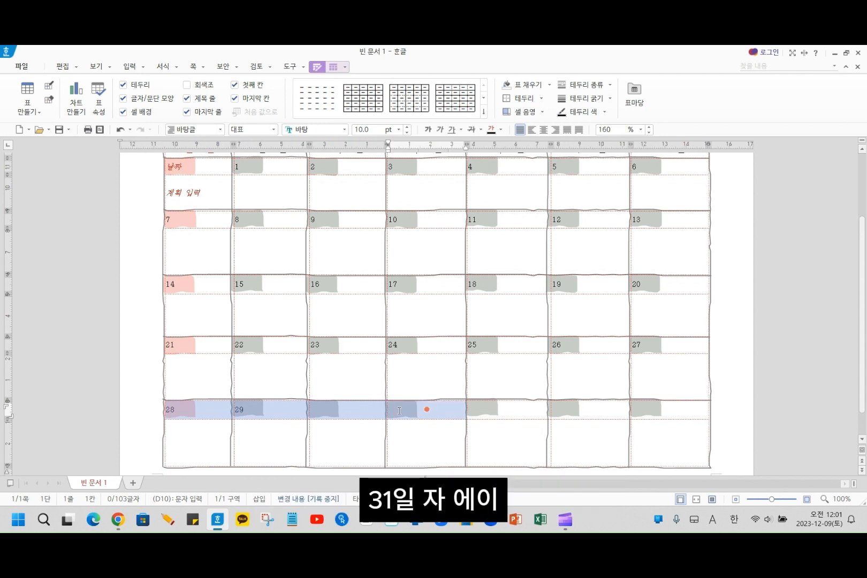
{"action": "key", "text": "a"}
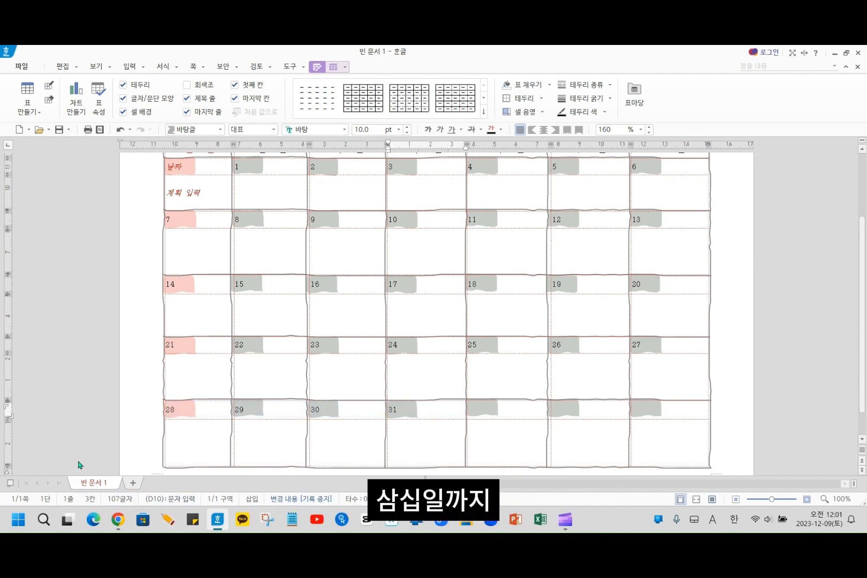
{"action": "scroll", "coordinate": [86, 449], "scroll_direction": "up", "scroll_amount": 3}
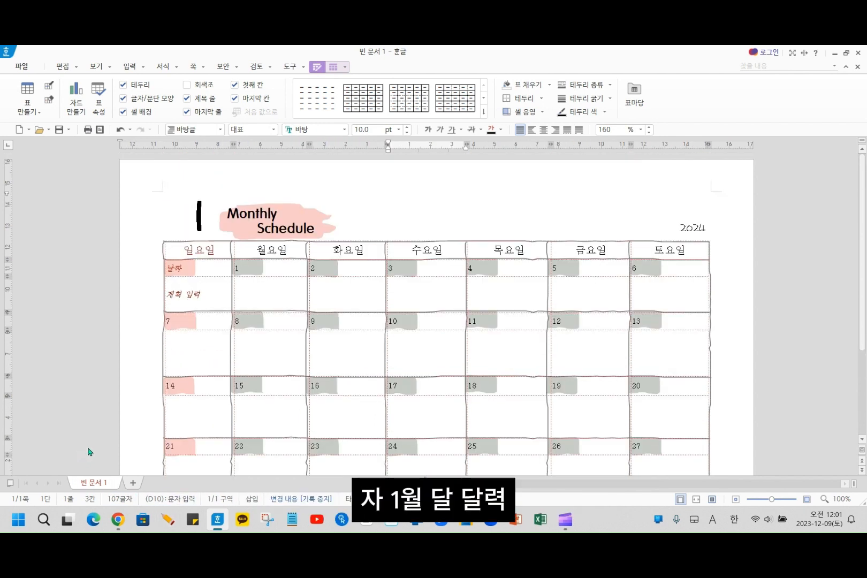
{"action": "left_click", "coordinate": [440, 219]}
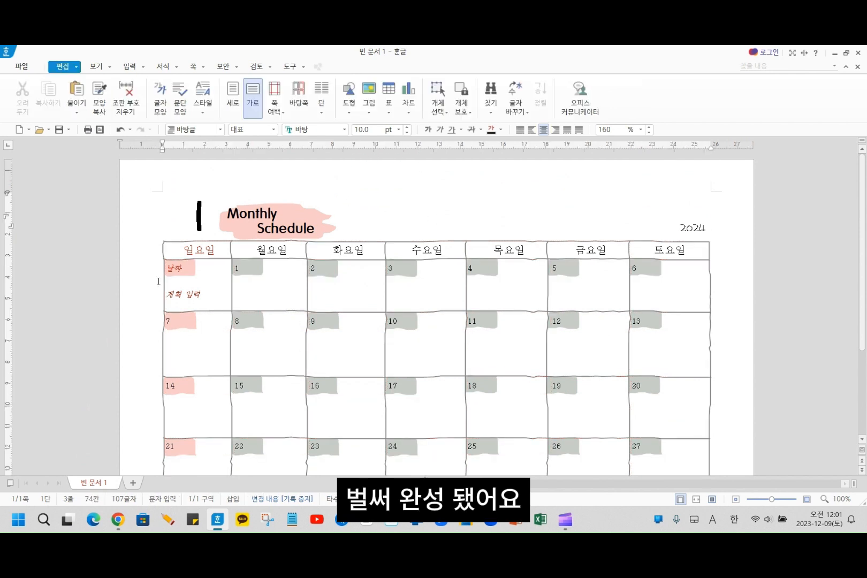
- Set the font colour of the whole 일요일 column, from its heading down to the last week, to red (RGB 255,0,0)
{"action": "scroll", "coordinate": [165, 261], "scroll_direction": "down", "scroll_amount": 2}
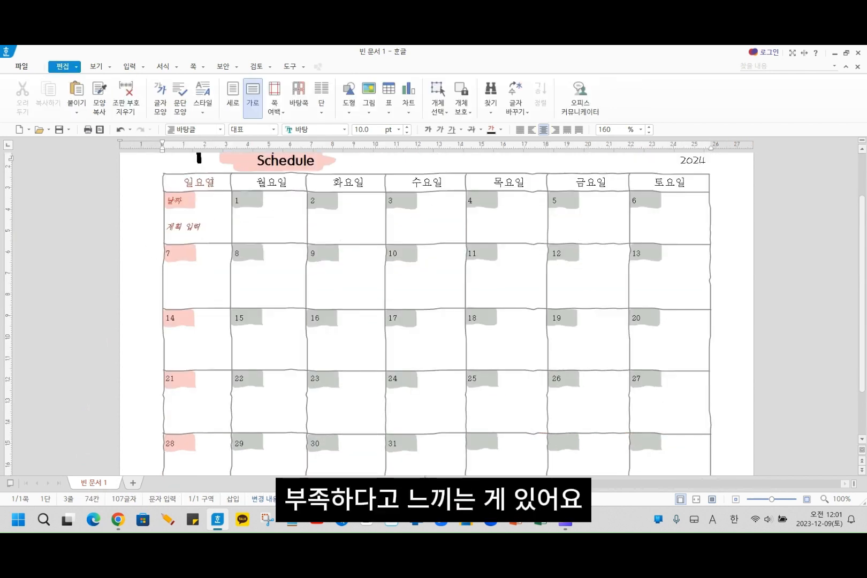
{"action": "left_click_drag", "start_coordinate": [190, 184], "coordinate": [199, 431]}
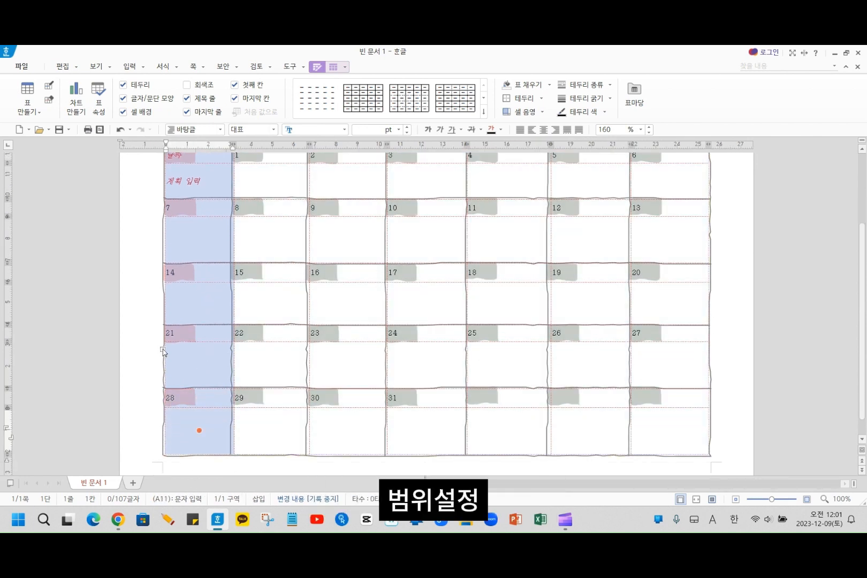
{"action": "scroll", "coordinate": [163, 348], "scroll_direction": "up", "scroll_amount": 3}
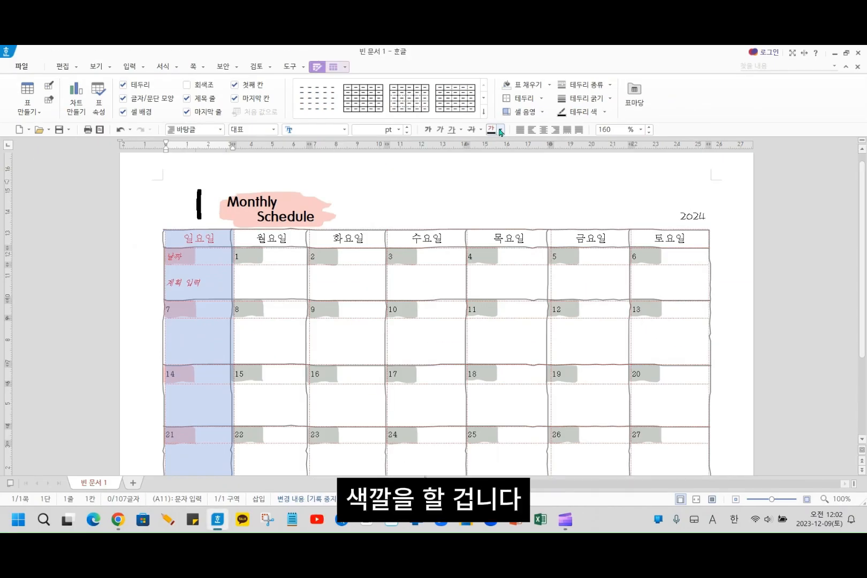
{"action": "left_click", "coordinate": [540, 141]}
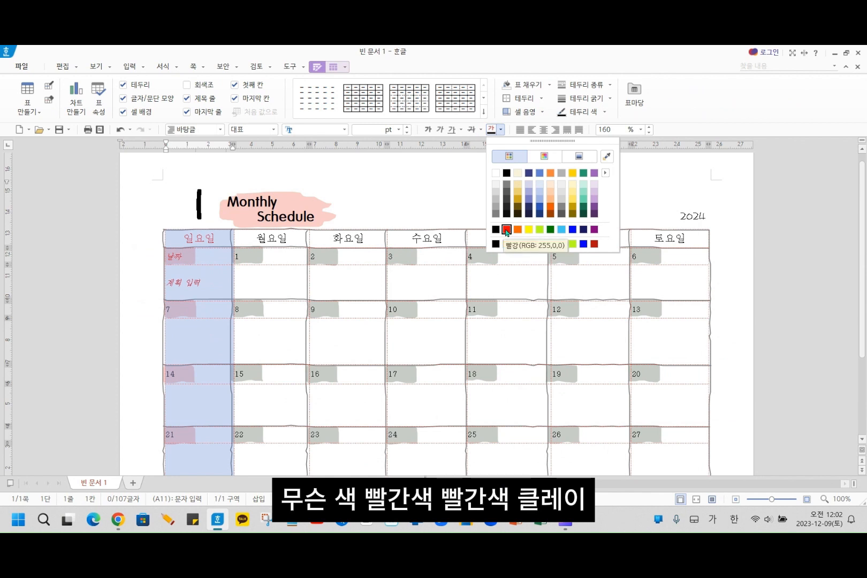
{"action": "left_click", "coordinate": [506, 230]}
{"action": "scroll", "coordinate": [507, 232], "scroll_direction": "down", "scroll_amount": 3}
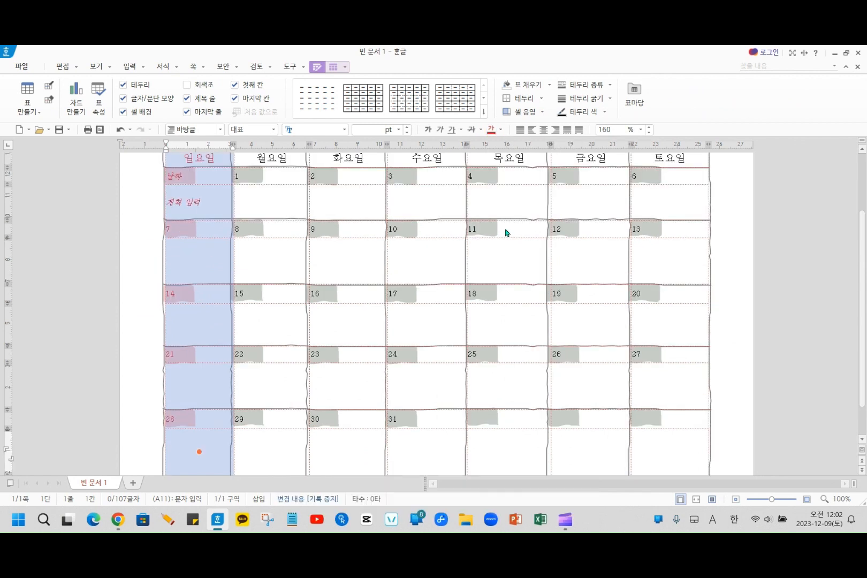
{"action": "left_click", "coordinate": [204, 383]}
- Set the font colour of the whole 토요일 column, from its heading down to the last week, to blue
{"action": "scroll", "coordinate": [499, 412], "scroll_direction": "up", "scroll_amount": 1}
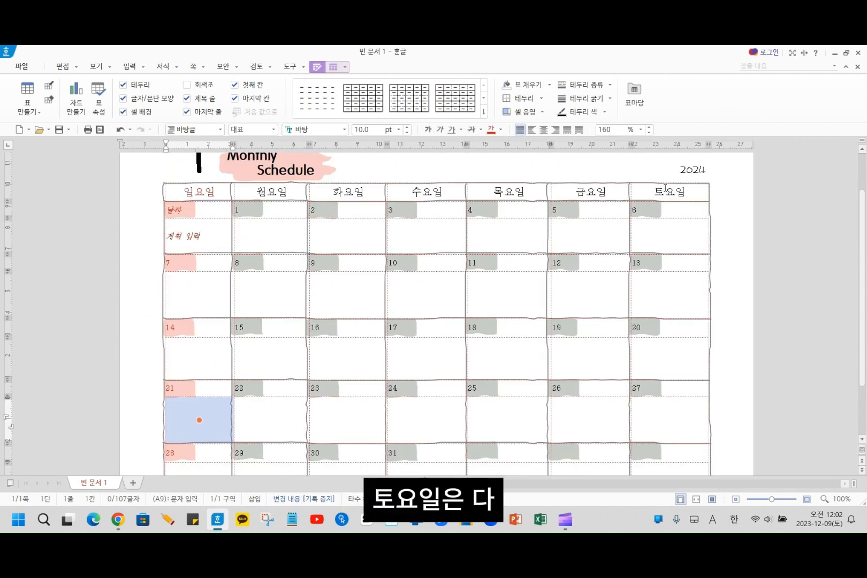
{"action": "left_click_drag", "start_coordinate": [663, 191], "coordinate": [662, 469]}
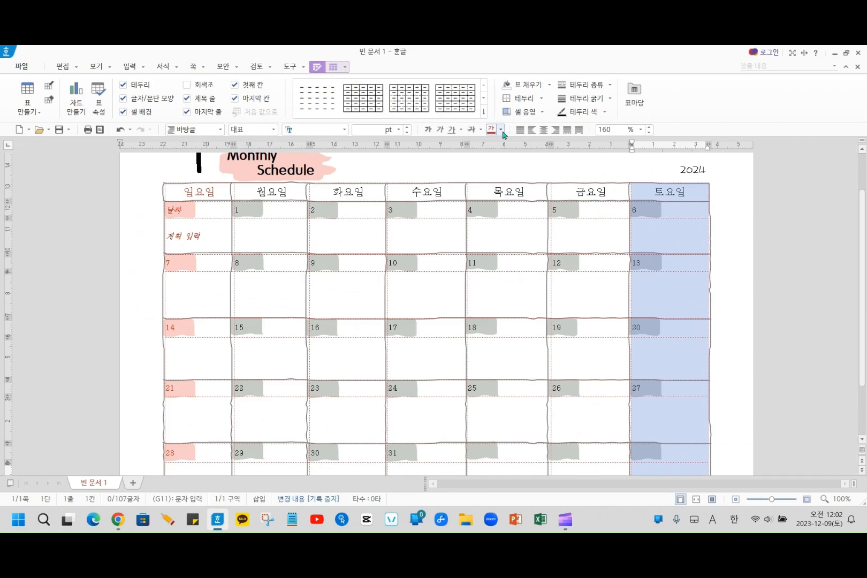
{"action": "left_click", "coordinate": [502, 130]}
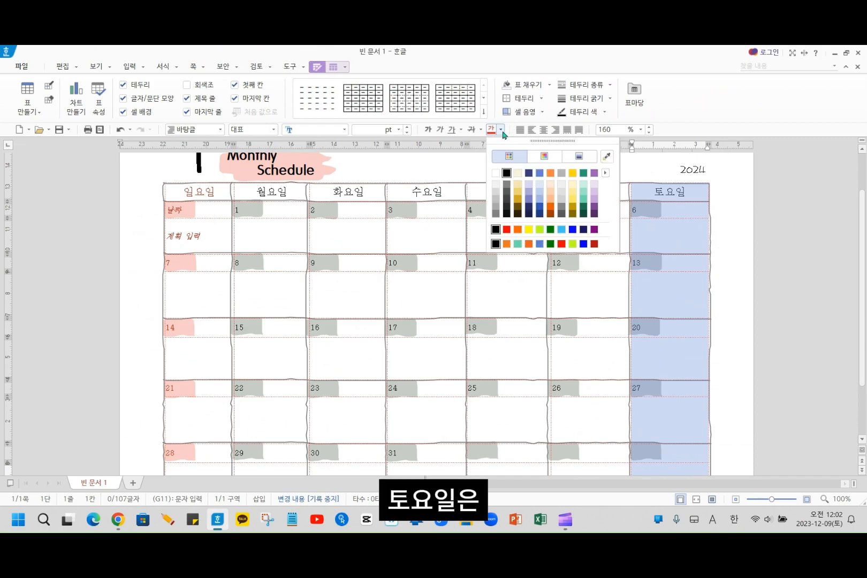
{"action": "left_click", "coordinate": [572, 229]}
{"action": "left_click", "coordinate": [348, 271]}
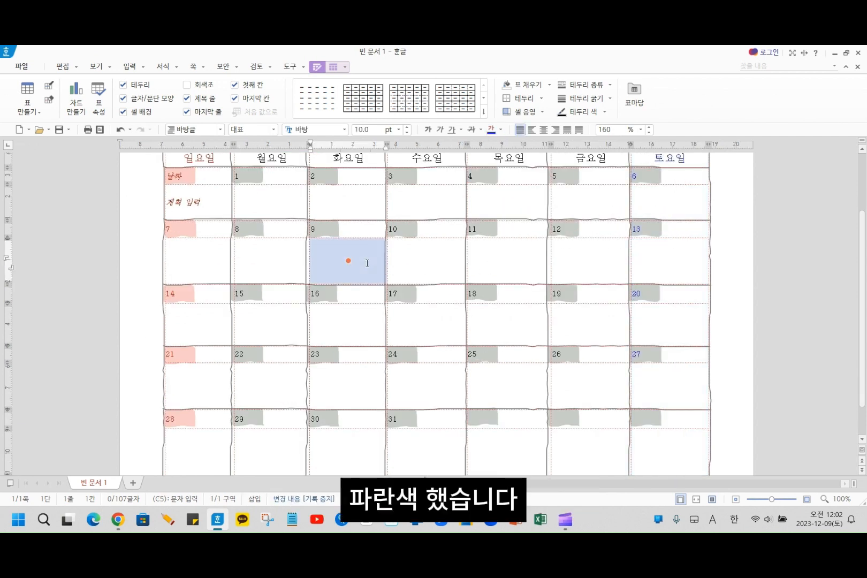
- Replace the header title text "Monthly Schedule" above the calendar with "월"
{"action": "scroll", "coordinate": [327, 329], "scroll_direction": "up", "scroll_amount": 3}
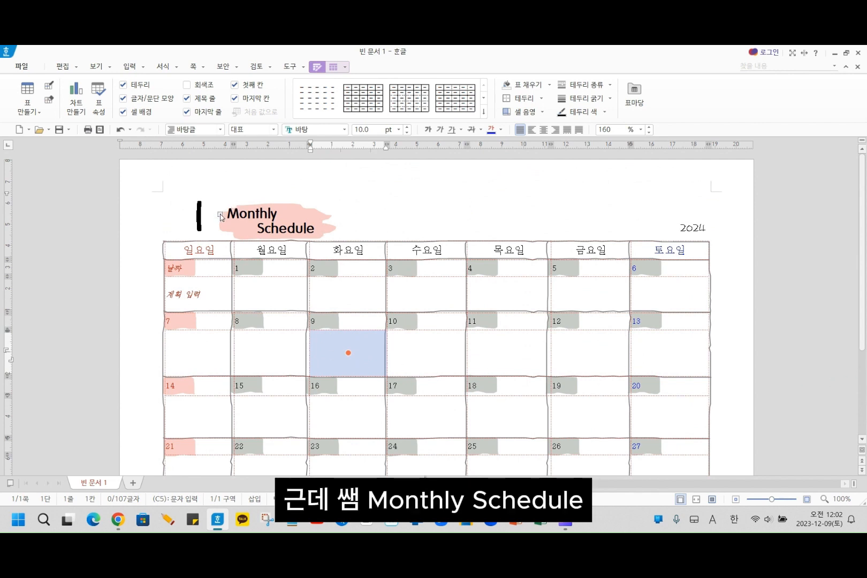
{"action": "left_click", "coordinate": [259, 226]}
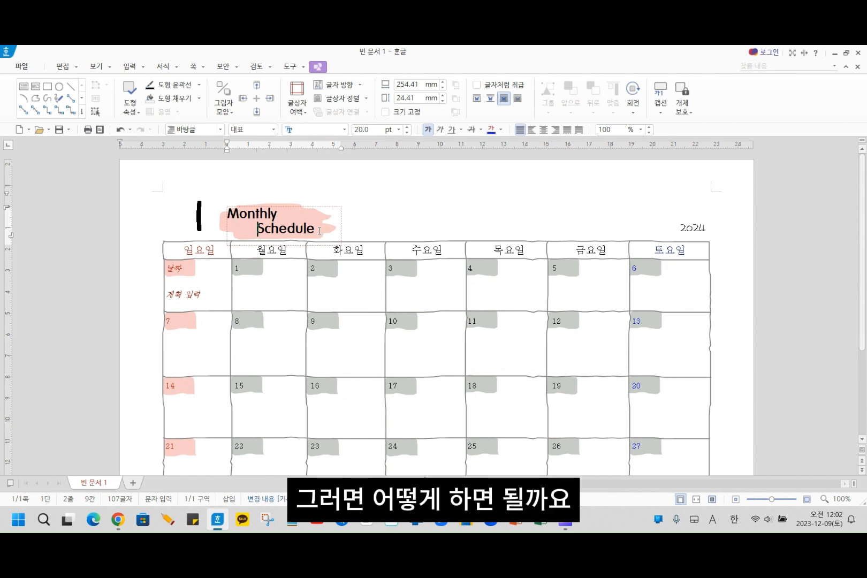
{"action": "left_click_drag", "start_coordinate": [319, 231], "coordinate": [224, 213]}
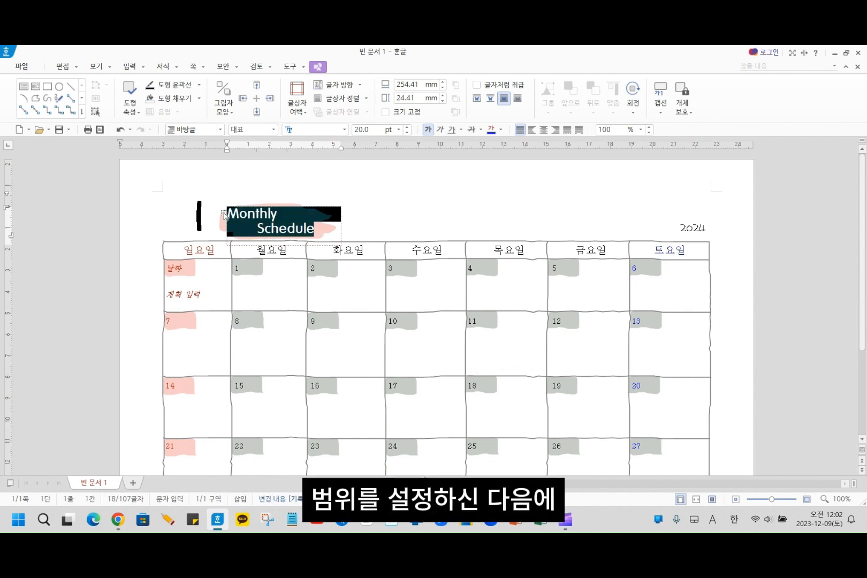
{"action": "type", "text": "워"}
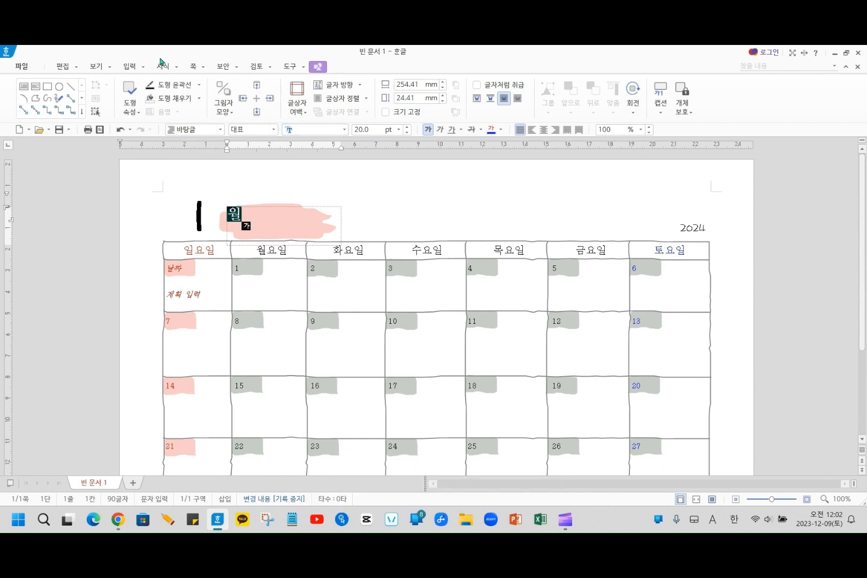
- Set the font size of the title text 월 to 45 pt
{"action": "left_click", "coordinate": [407, 127]}
{"action": "left_click", "coordinate": [408, 127]}
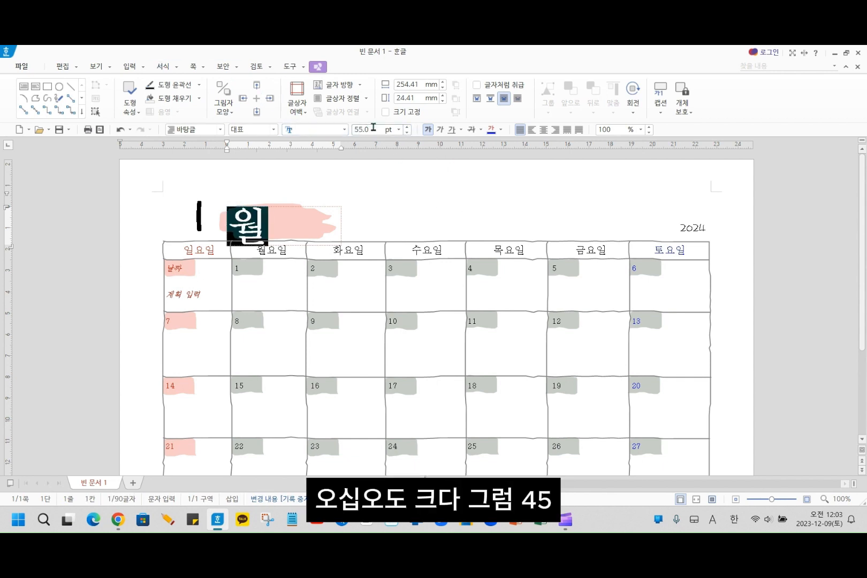
{"action": "left_click", "coordinate": [373, 127]}
{"action": "type", "text": "45"}
{"action": "key", "text": "Return"}
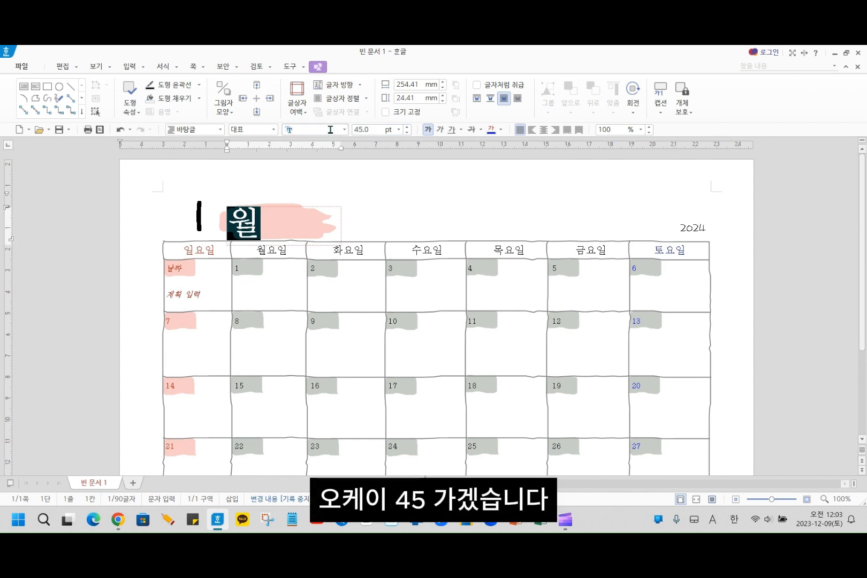
{"action": "left_click", "coordinate": [297, 228]}
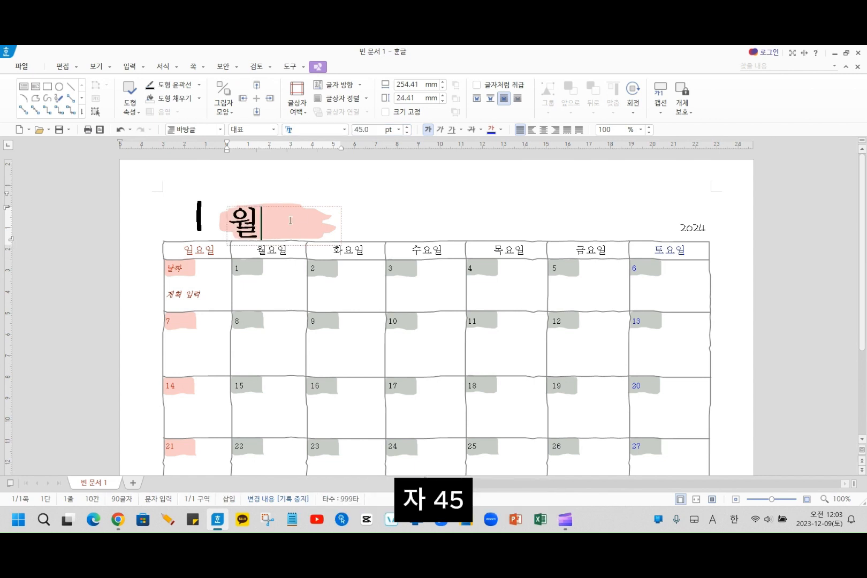
- Nudge the header box with the month title and year slightly upward above the calendar table
{"action": "left_click", "coordinate": [196, 214]}
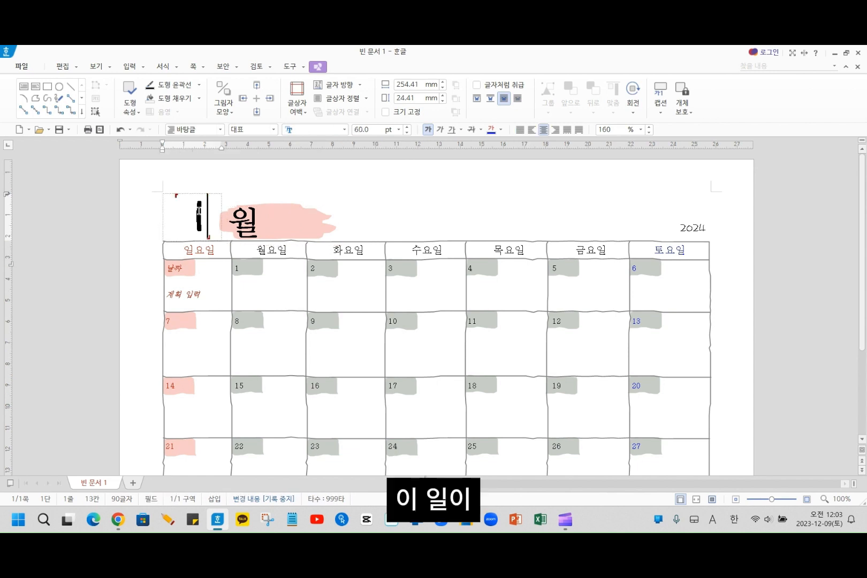
{"action": "left_click_drag", "start_coordinate": [211, 195], "coordinate": [217, 202]}
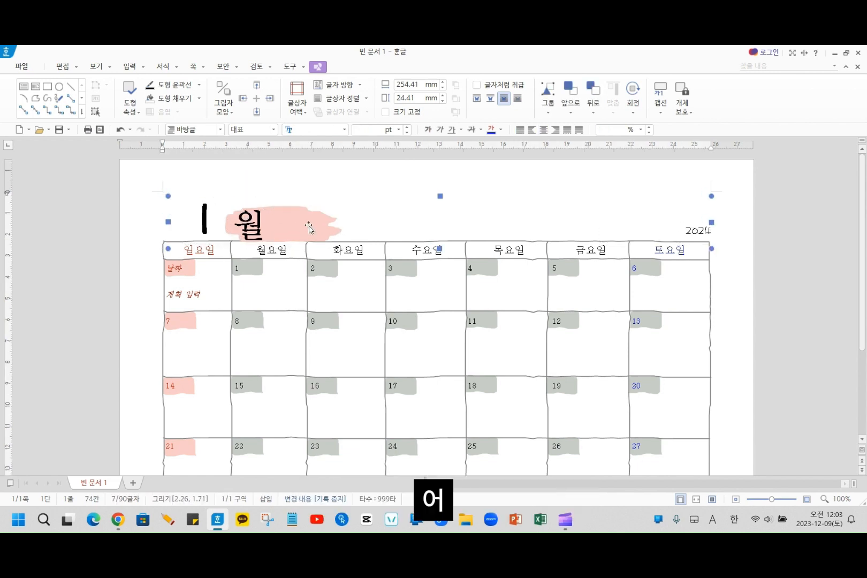
{"action": "mouse_move", "coordinate": [305, 225]}
{"action": "left_mouse_down"}
{"action": "mouse_move", "coordinate": [286, 218]}
{"action": "mouse_move", "coordinate": [274, 198]}
{"action": "left_mouse_up"}
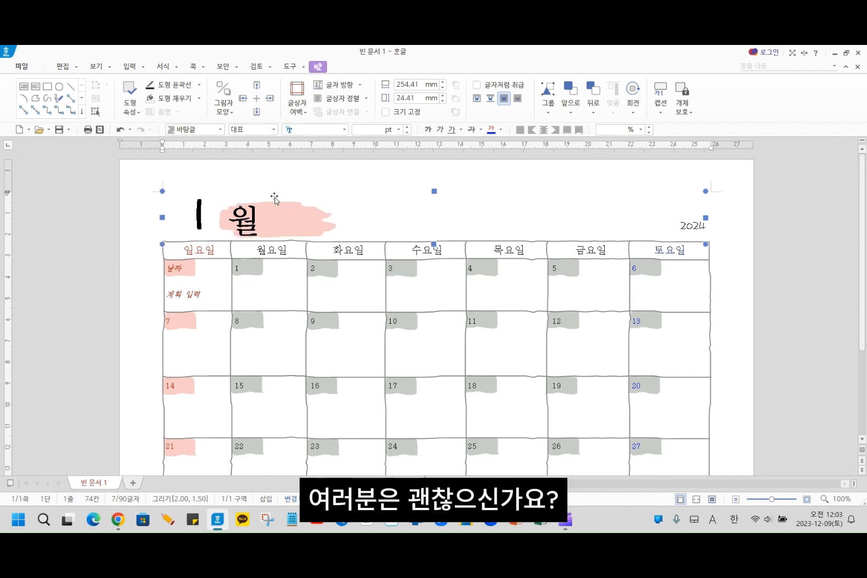
{"action": "left_click", "coordinate": [233, 181]}
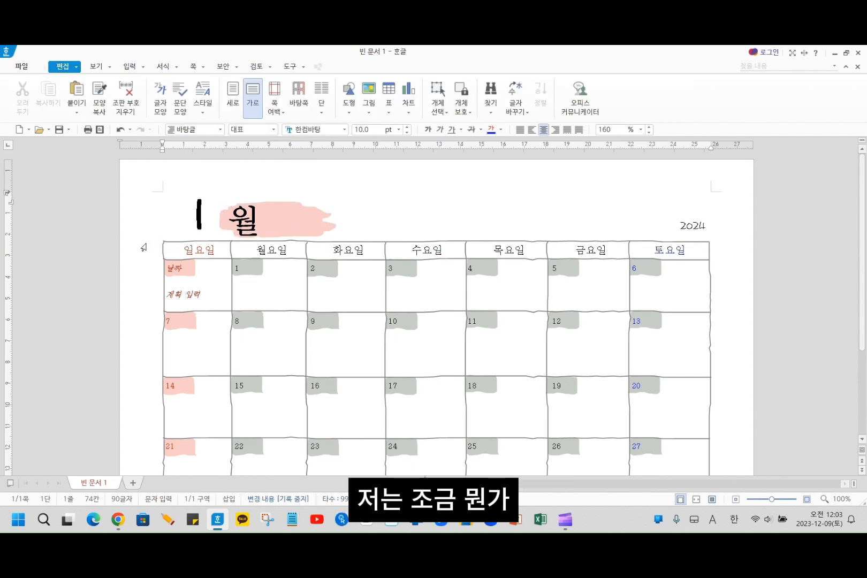
- Insert the month number 1 and a space before 월 in the title on the pink brush mark
{"action": "left_click", "coordinate": [167, 244]}
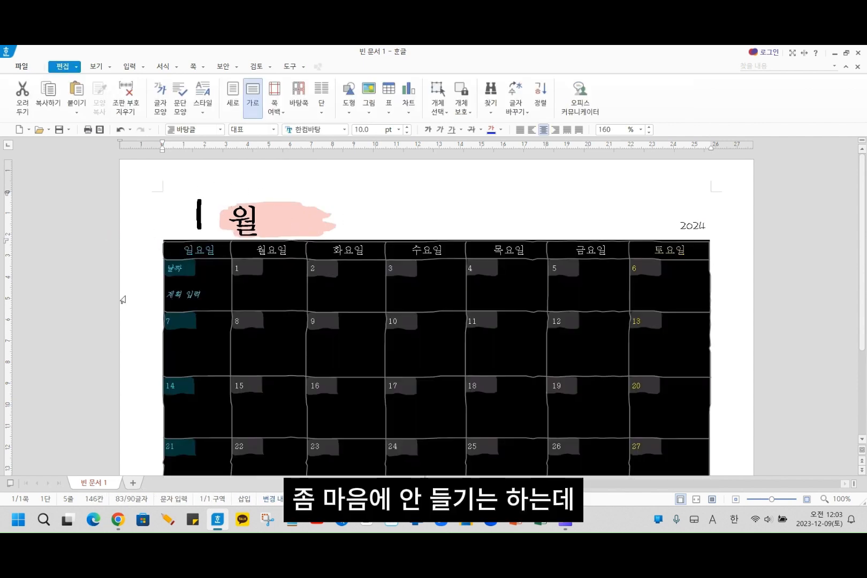
{"action": "left_click", "coordinate": [242, 218]}
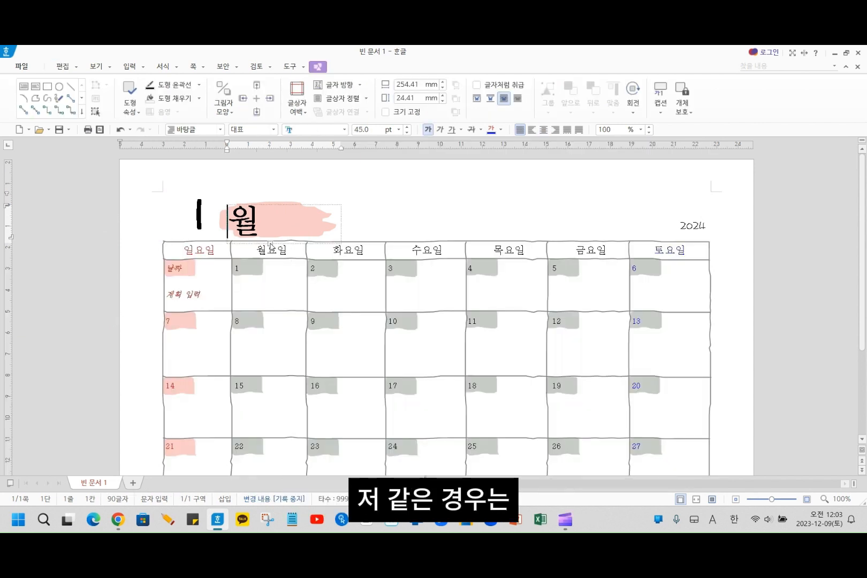
{"action": "type", "text": "1"}
- Delete the separate large month number beside the pink brush mark together with its 누름틀 (click-here field)
{"action": "left_click", "coordinate": [201, 214]}
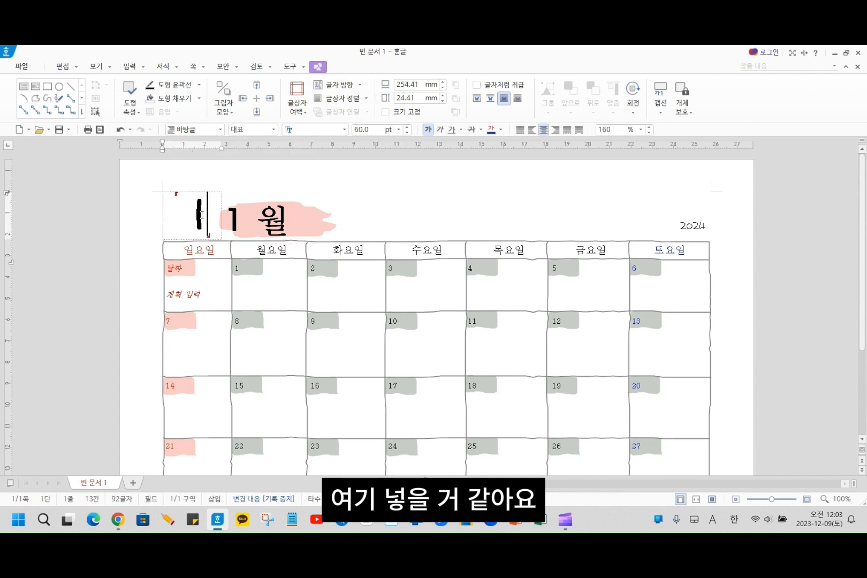
{"action": "left_click", "coordinate": [203, 194]}
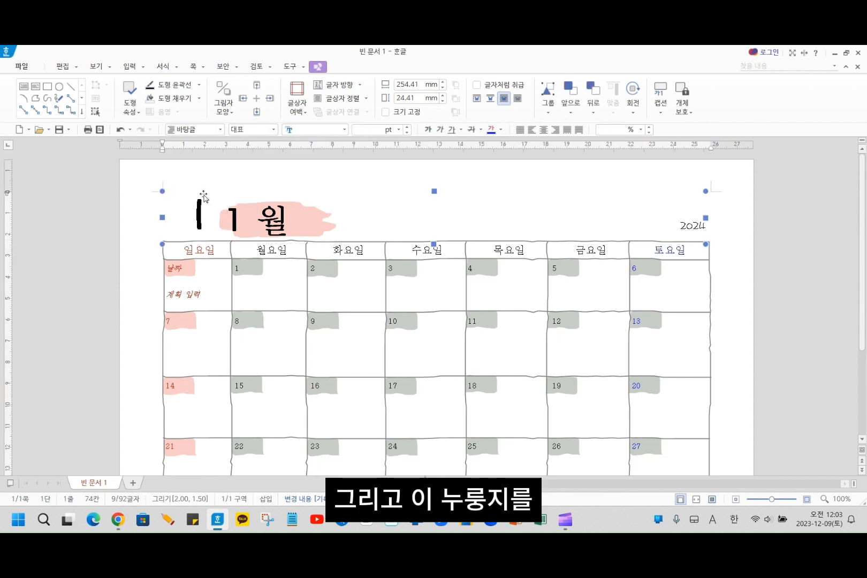
{"action": "left_click", "coordinate": [207, 219]}
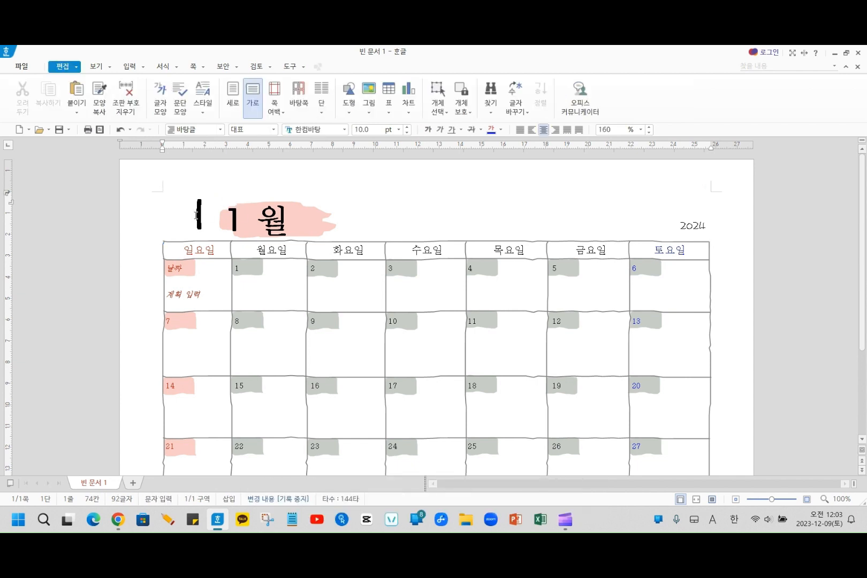
{"action": "left_click", "coordinate": [195, 215]}
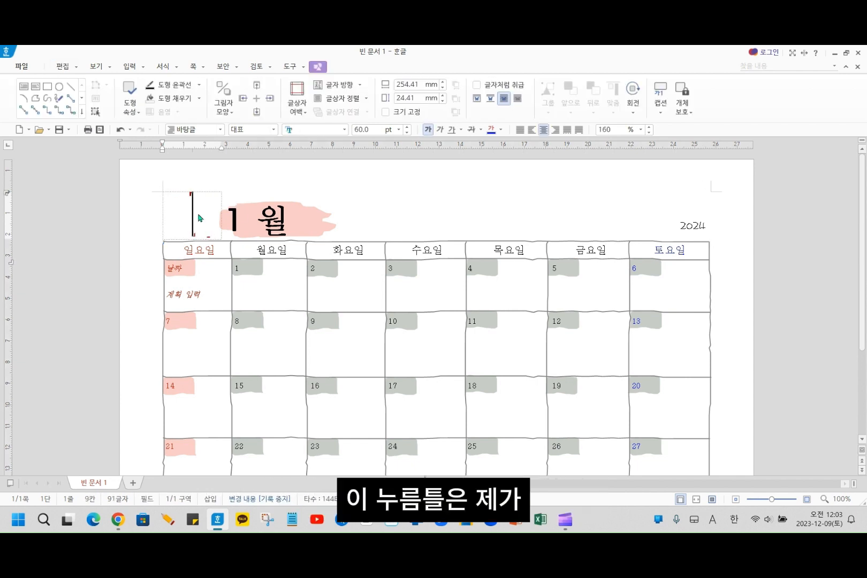
{"action": "left_click", "coordinate": [497, 220]}
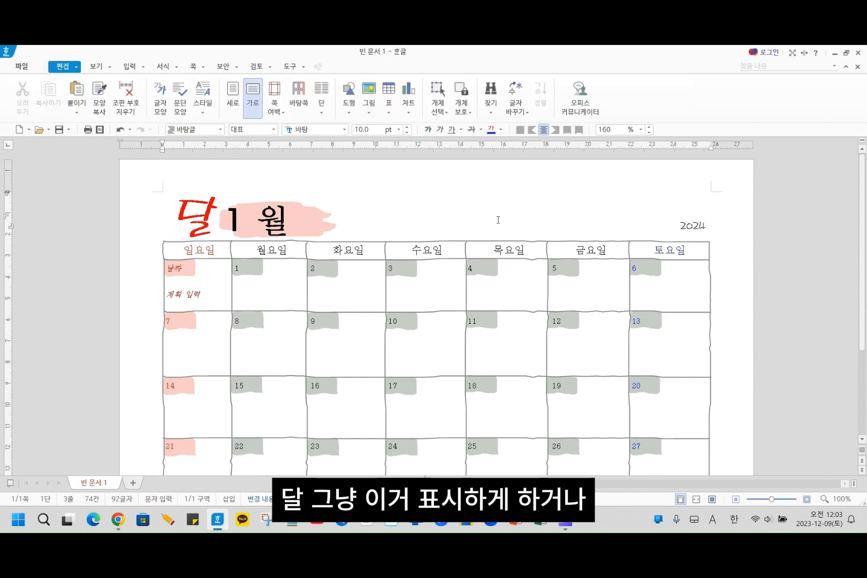
{"action": "left_click", "coordinate": [185, 217]}
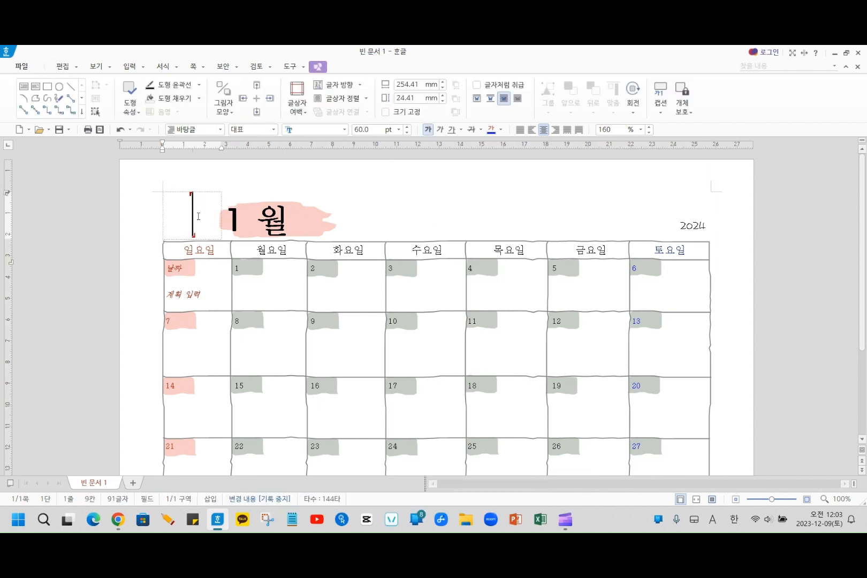
{"action": "key", "text": "Delete"}
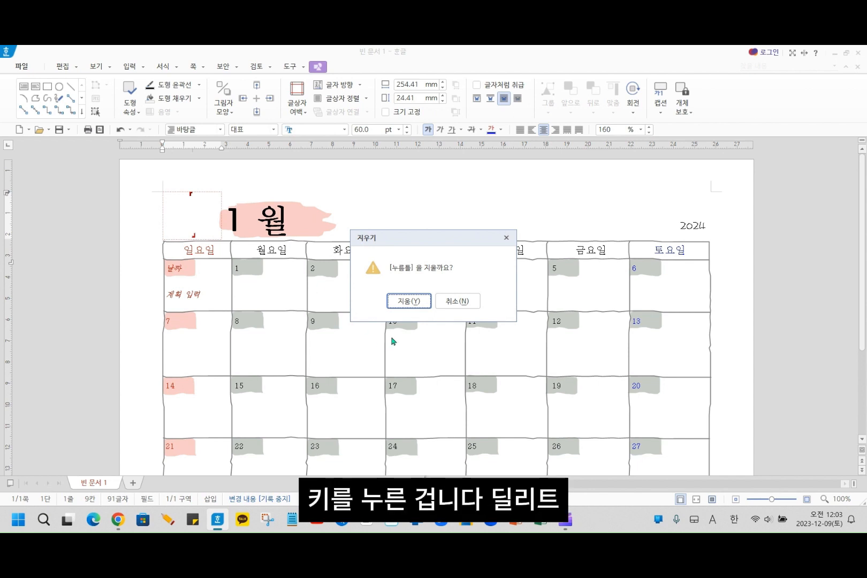
{"action": "left_click", "coordinate": [408, 301]}
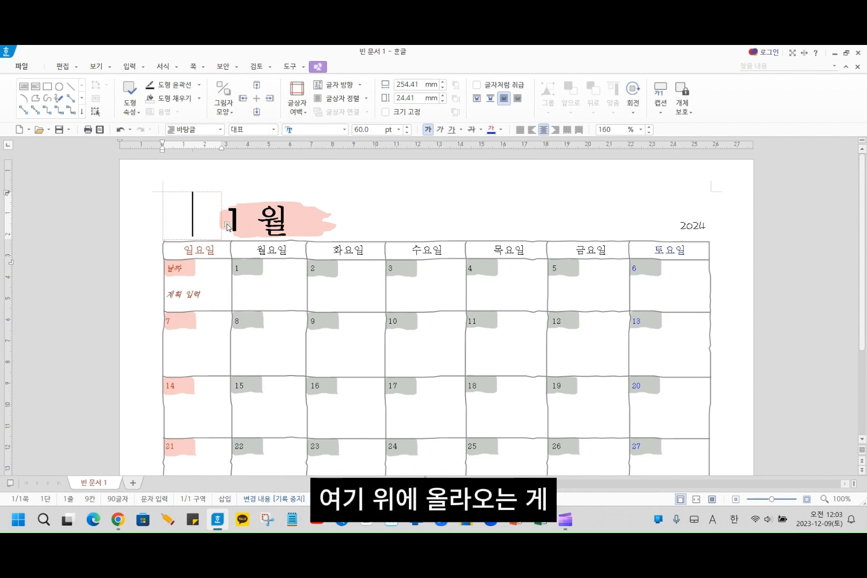
- Centre-align the title "1 월" within its text box
{"action": "left_click", "coordinate": [246, 223]}
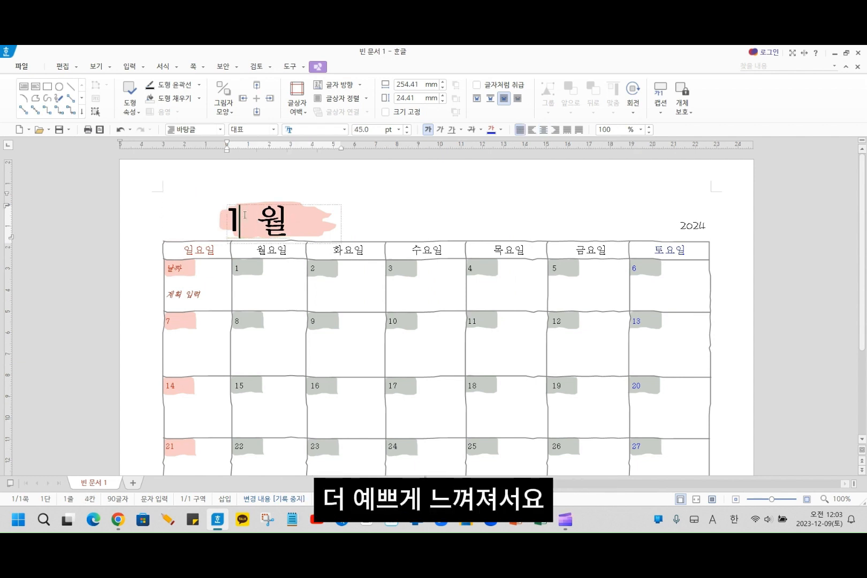
{"action": "left_click", "coordinate": [272, 220]}
{"action": "left_click_drag", "start_coordinate": [272, 219], "coordinate": [227, 222]}
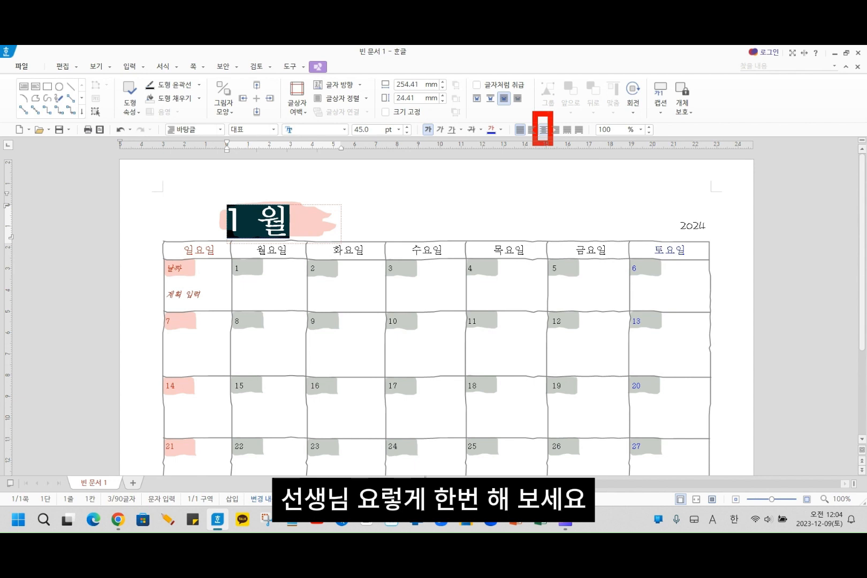
{"action": "left_click", "coordinate": [543, 130]}
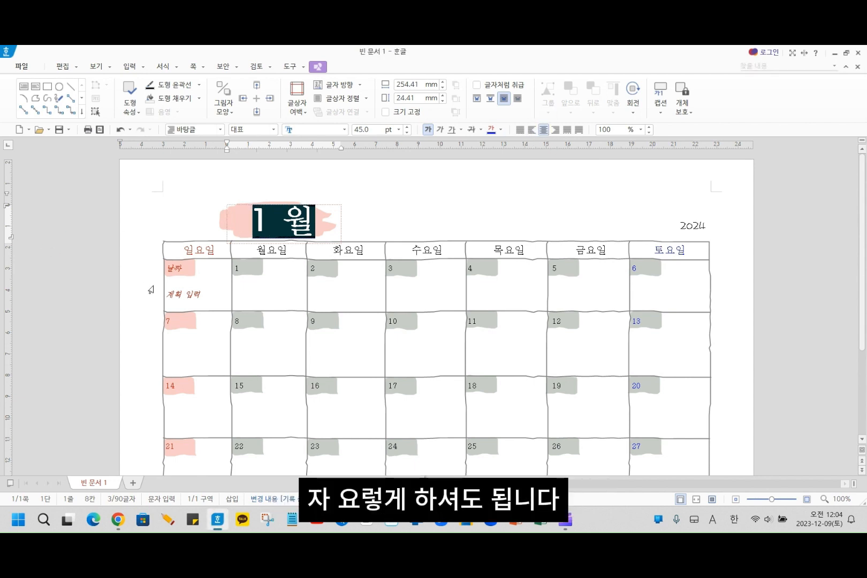
{"action": "left_click", "coordinate": [151, 289]}
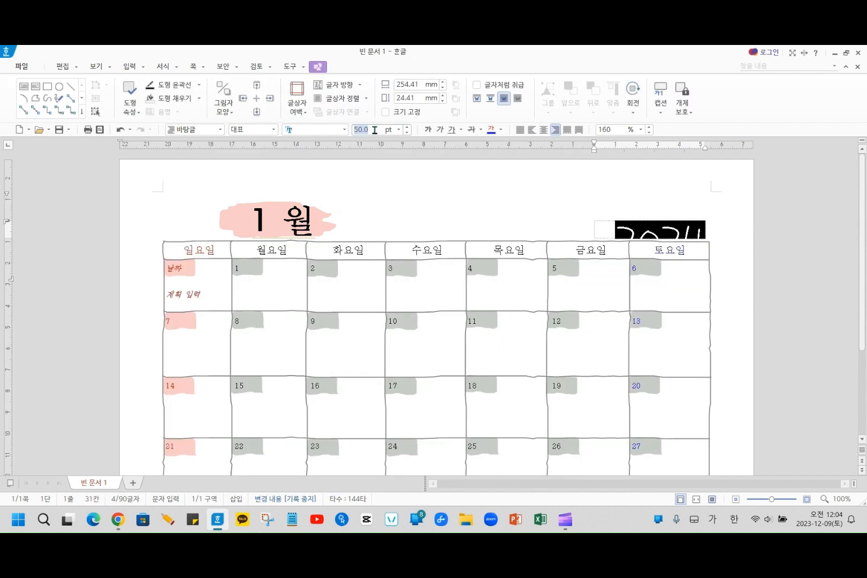
- Set the font size of the year 2024 in the header to 20 pt
{"action": "type", "text": "20"}
{"action": "key", "text": "Return"}
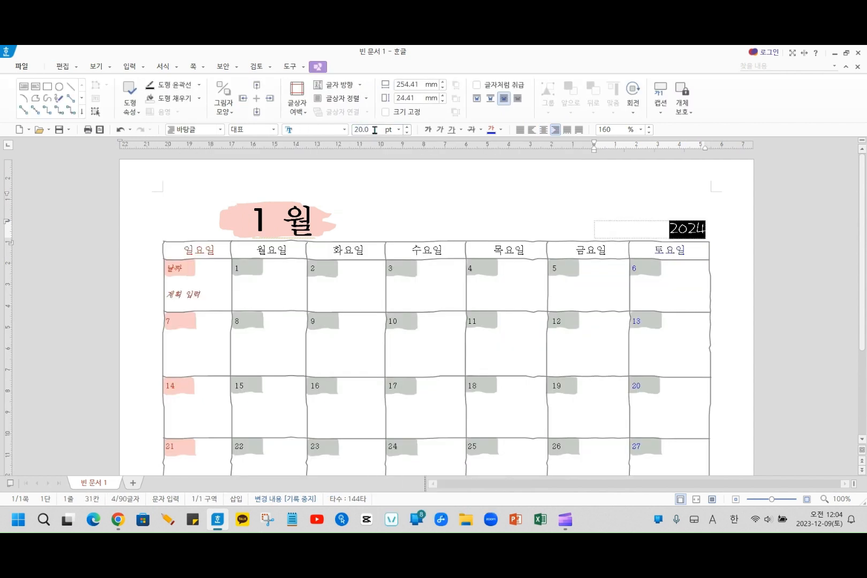
{"action": "left_click", "coordinate": [145, 302]}
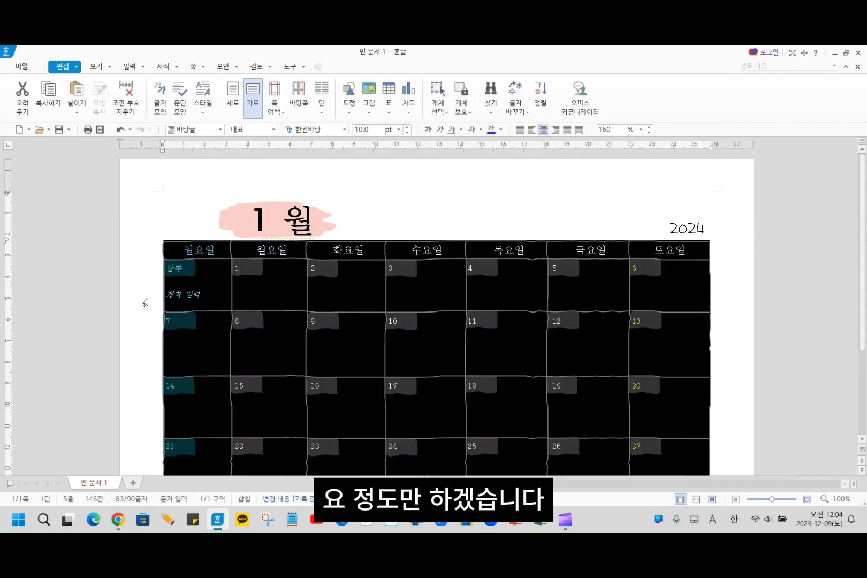
{"action": "key", "text": "Escape"}
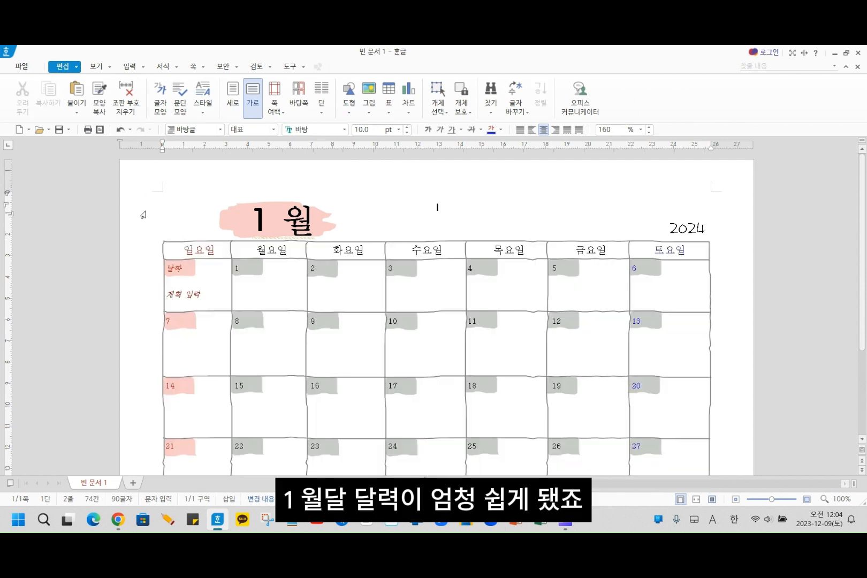
{"action": "scroll", "coordinate": [143, 215], "scroll_direction": "down", "scroll_amount": 3}
{"action": "scroll", "coordinate": [149, 288], "scroll_direction": "up", "scroll_amount": 3}
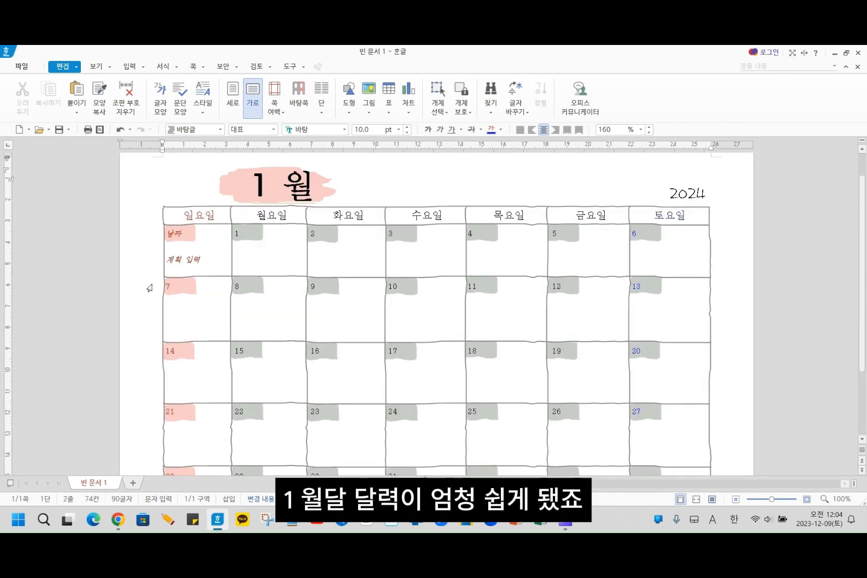
{"action": "scroll", "coordinate": [165, 249], "scroll_direction": "up", "scroll_amount": 1}
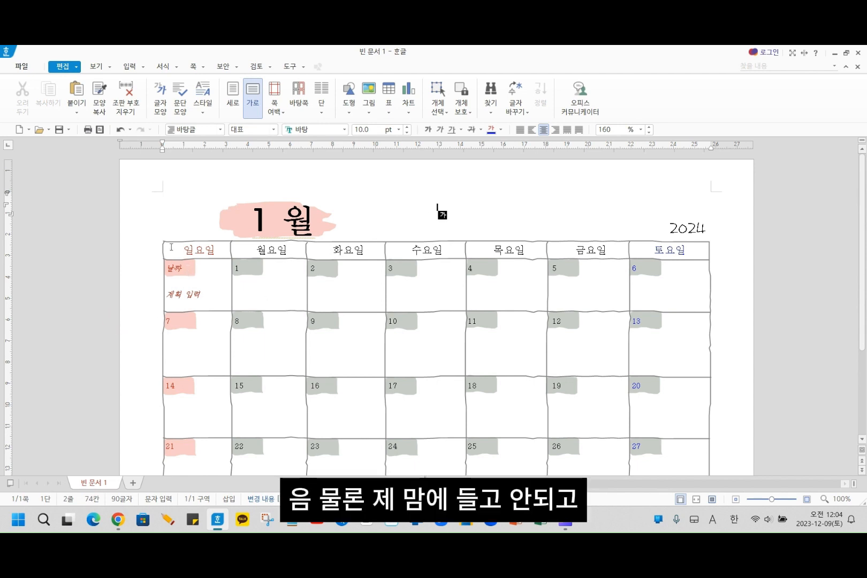
{"action": "left_click_drag", "start_coordinate": [171, 247], "coordinate": [675, 419]}
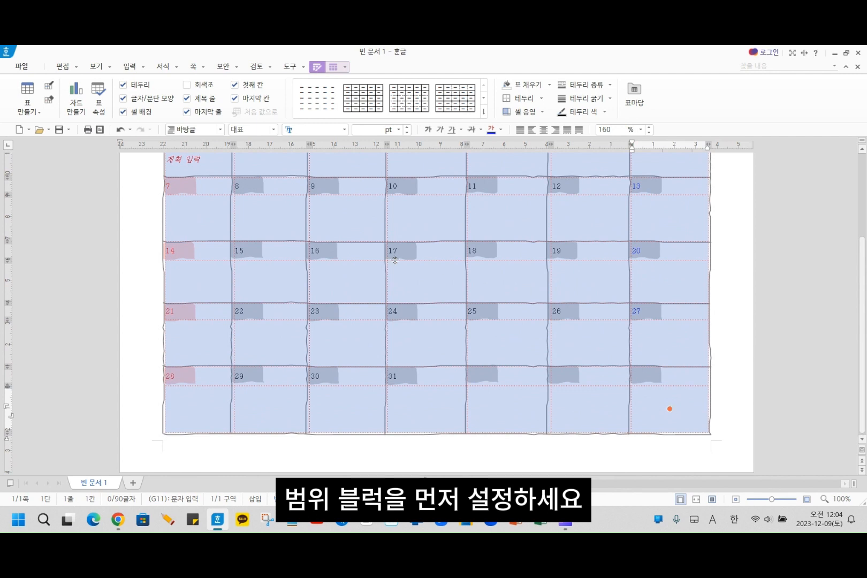
{"action": "right_click", "coordinate": [338, 219]}
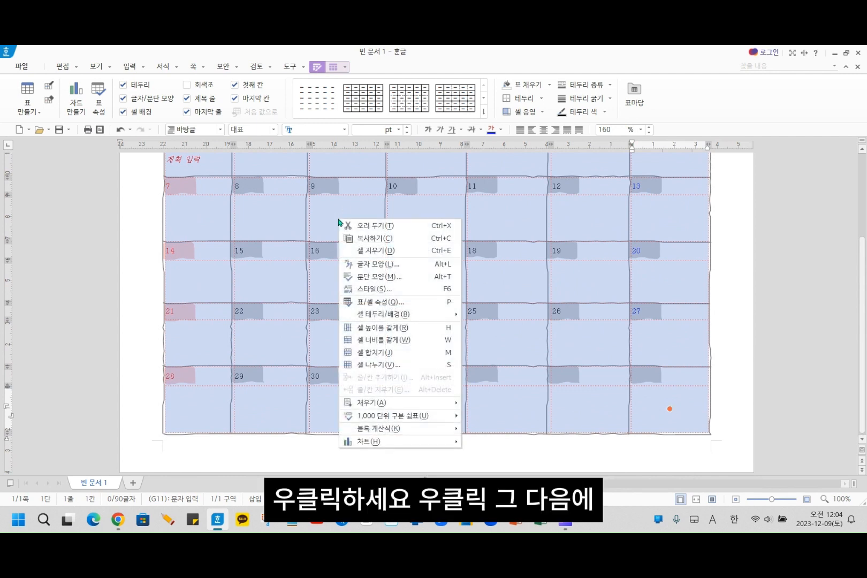
{"action": "mouse_move", "coordinate": [375, 318]}
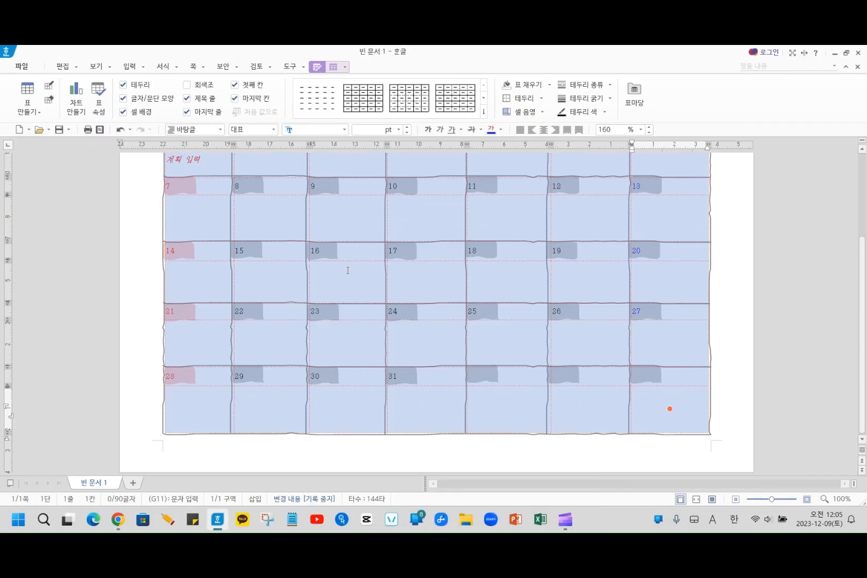
{"action": "right_click", "coordinate": [347, 271]}
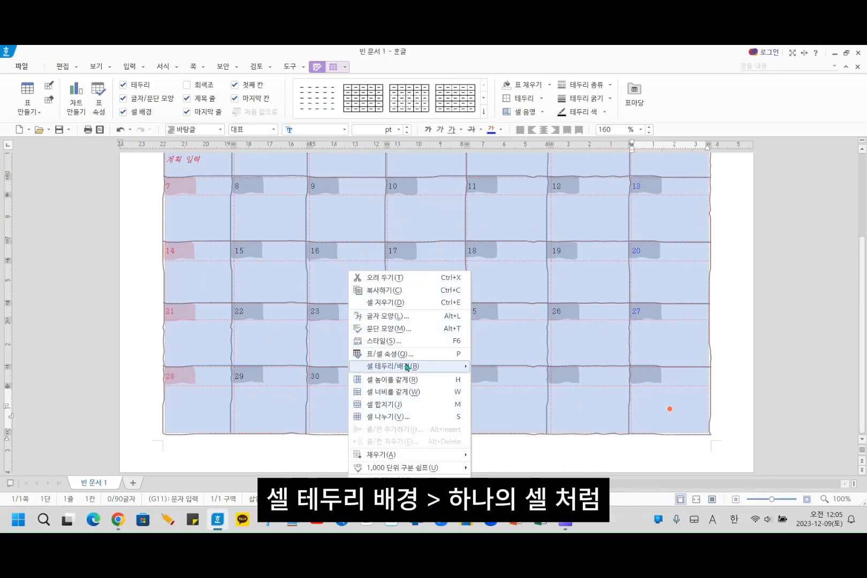
{"action": "mouse_move", "coordinate": [407, 369]}
{"action": "left_click", "coordinate": [511, 378]}
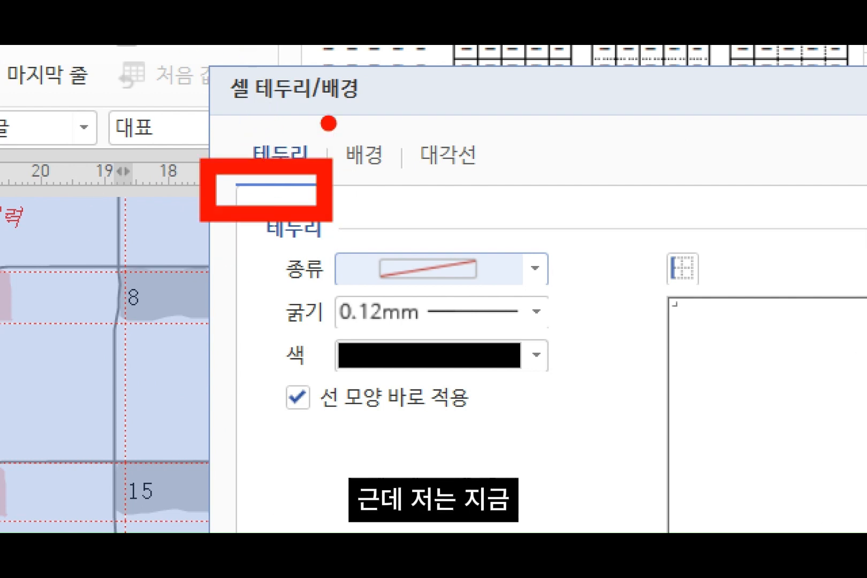
{"action": "left_click_drag", "start_coordinate": [431, 183], "coordinate": [397, 182]}
{"action": "left_click_drag", "start_coordinate": [224, 127], "coordinate": [200, 313]}
{"action": "left_click_drag", "start_coordinate": [157, 127], "coordinate": [300, 288]}
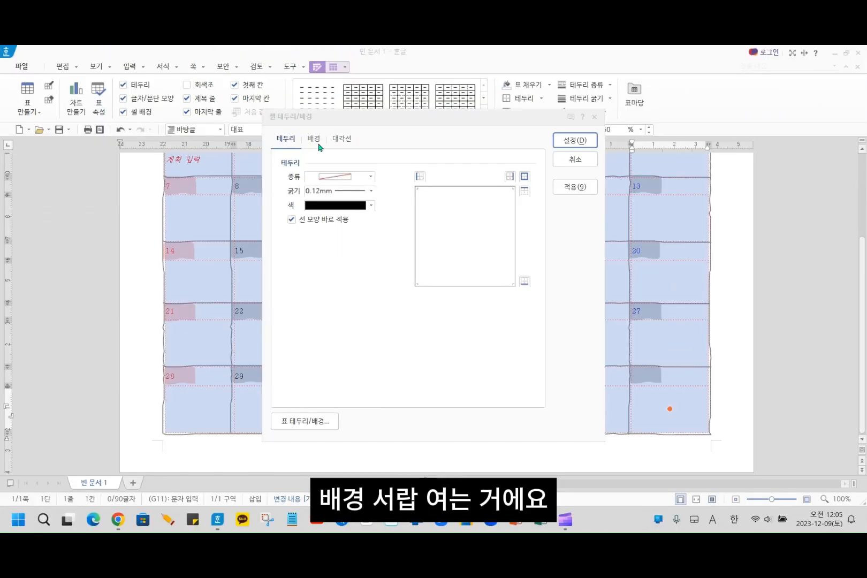
{"action": "left_click", "coordinate": [364, 155]}
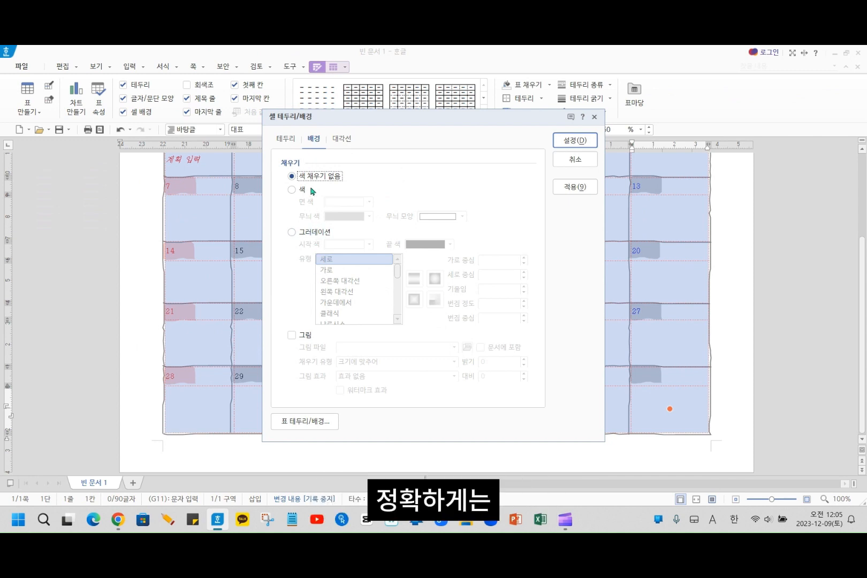
{"action": "left_click", "coordinate": [314, 140]}
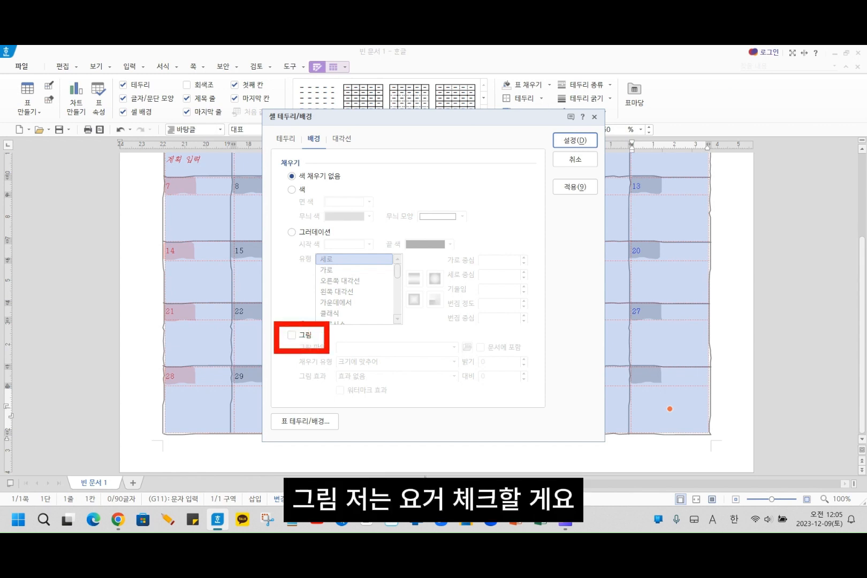
{"action": "left_click", "coordinate": [295, 337]}
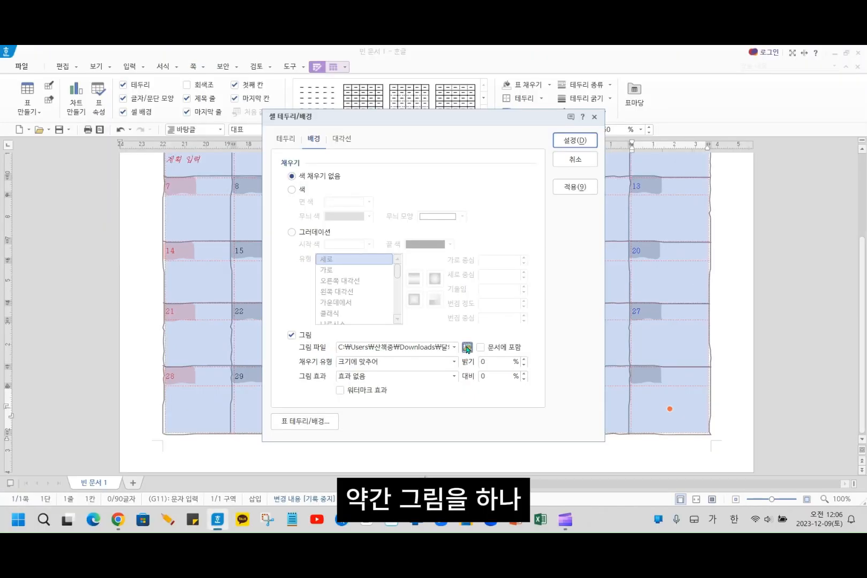
{"action": "left_click", "coordinate": [467, 347]}
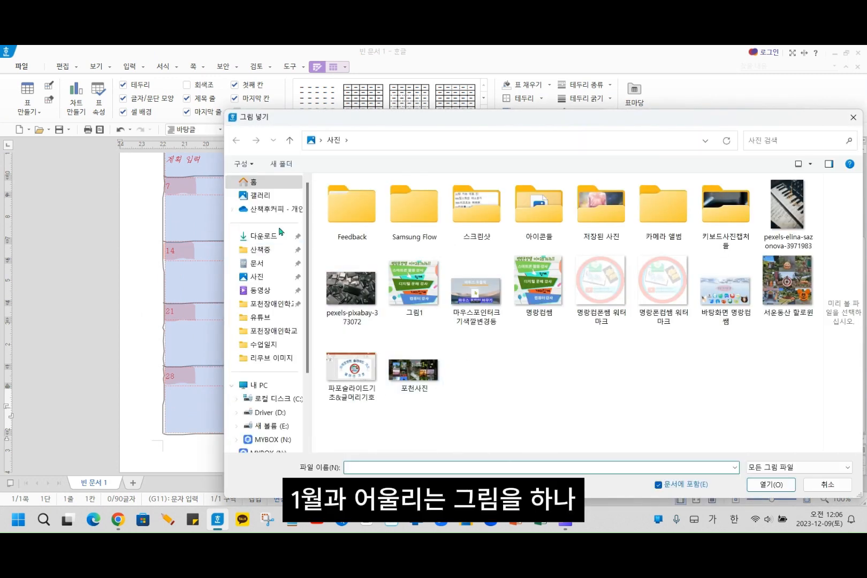
{"action": "left_click", "coordinate": [270, 237]}
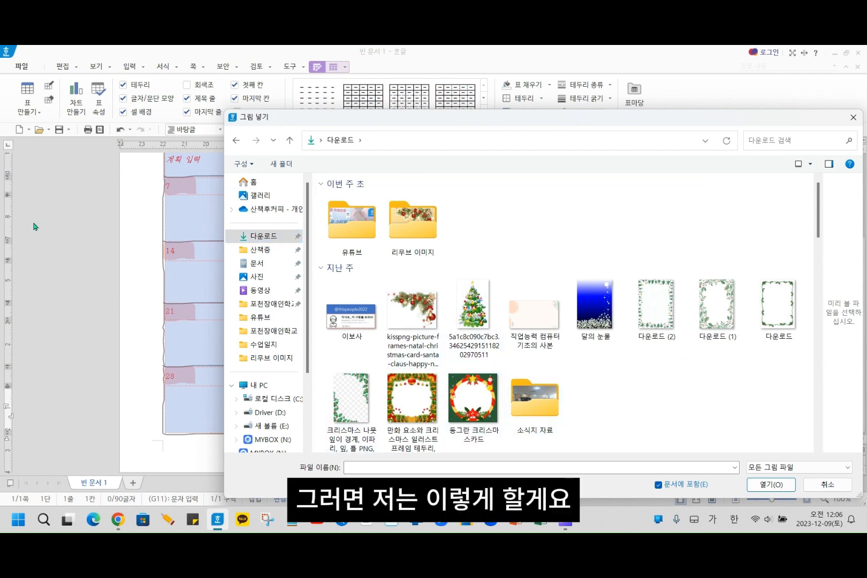
{"action": "left_click", "coordinate": [854, 118]}
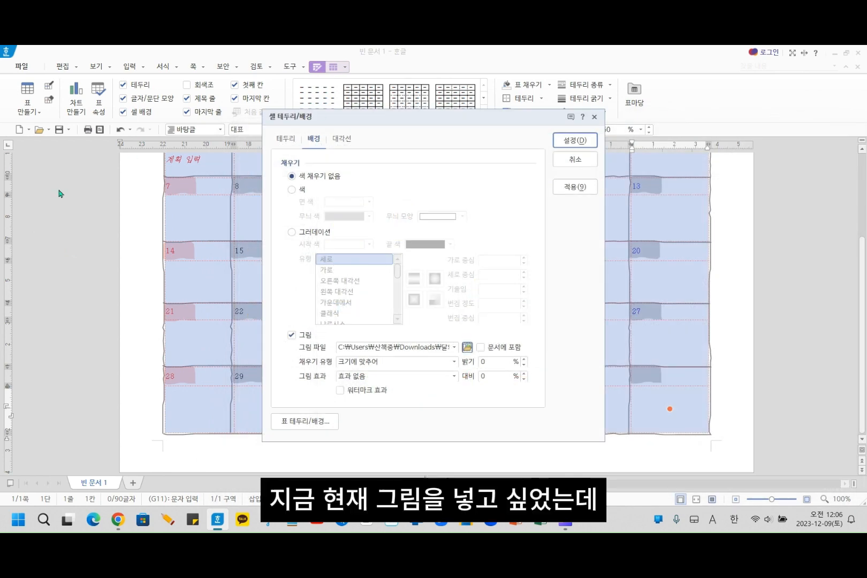
{"action": "left_click", "coordinate": [595, 117]}
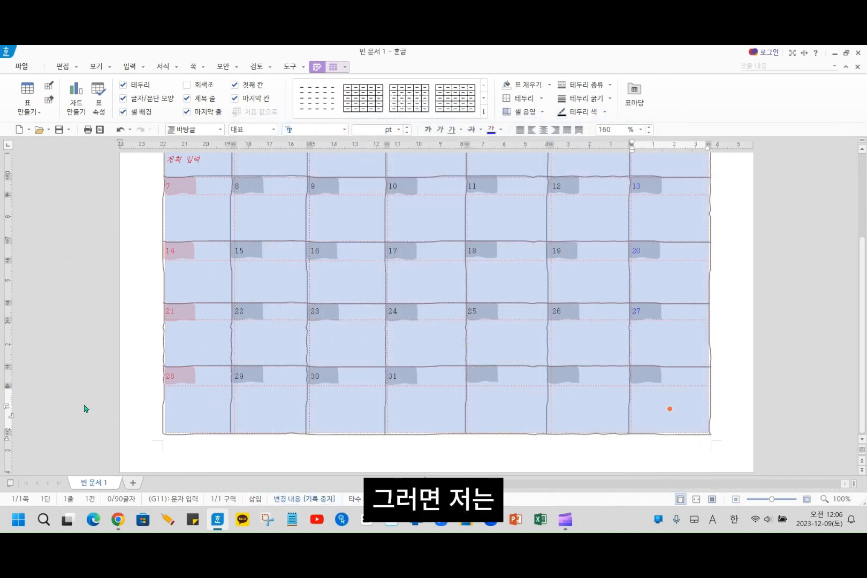
{"action": "key", "text": "Escape"}
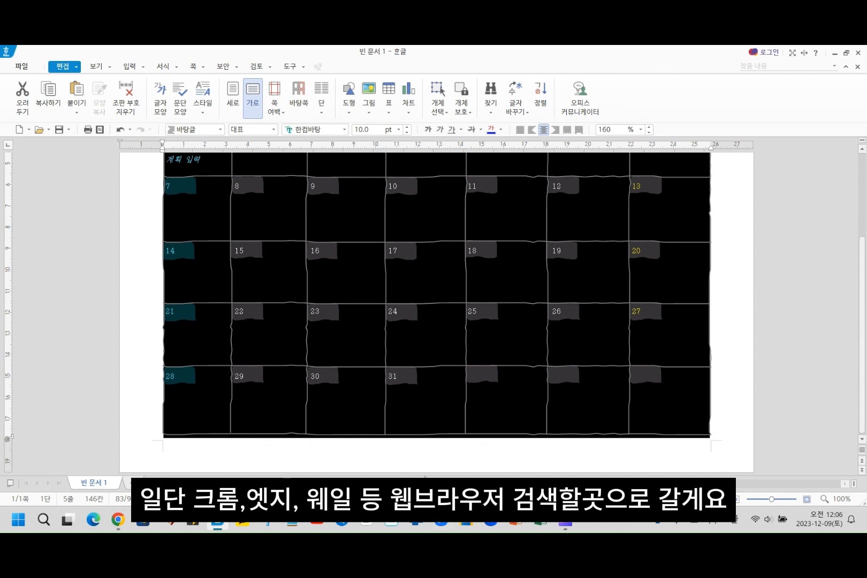
- Switch to Chrome and search for 픽사베이 in a new tab
{"action": "left_click", "coordinate": [118, 519]}
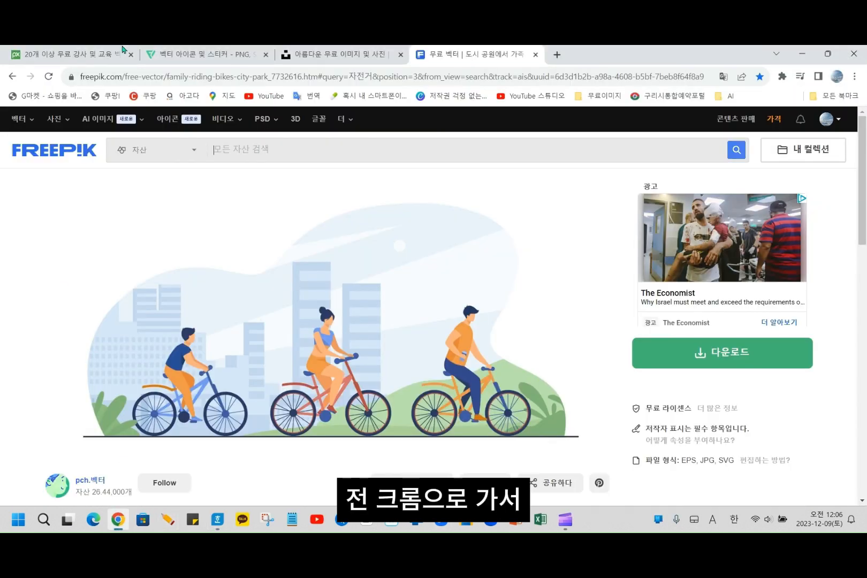
{"action": "left_click", "coordinate": [31, 56]}
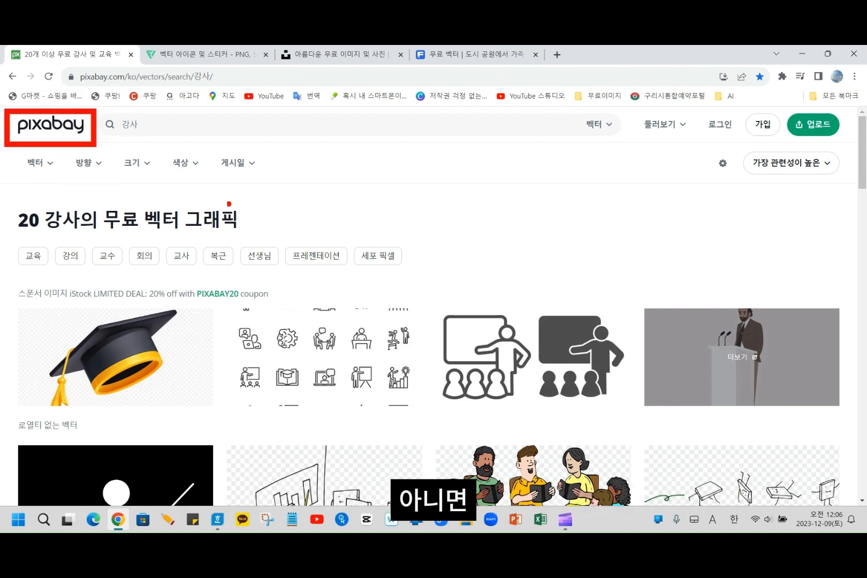
{"action": "left_click", "coordinate": [556, 54]}
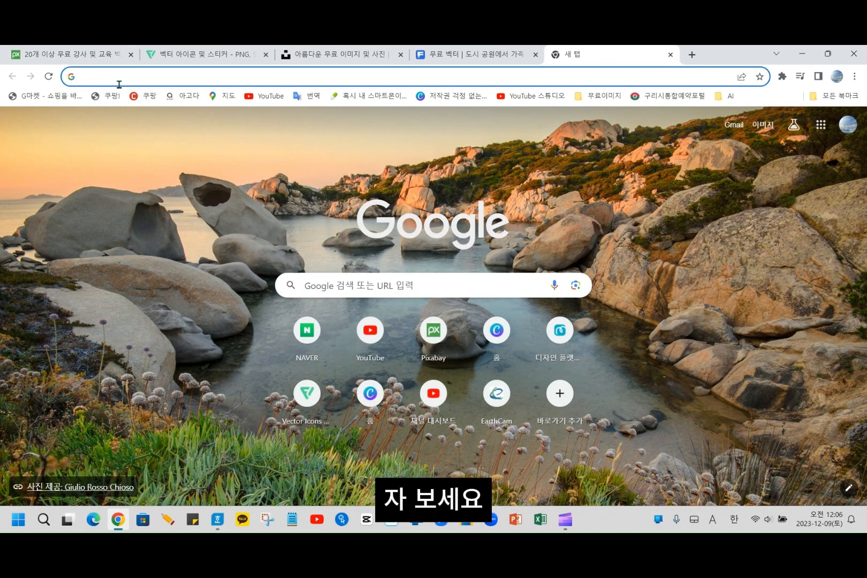
{"action": "type", "text": "v"}
{"action": "key", "text": "BackSpace"}
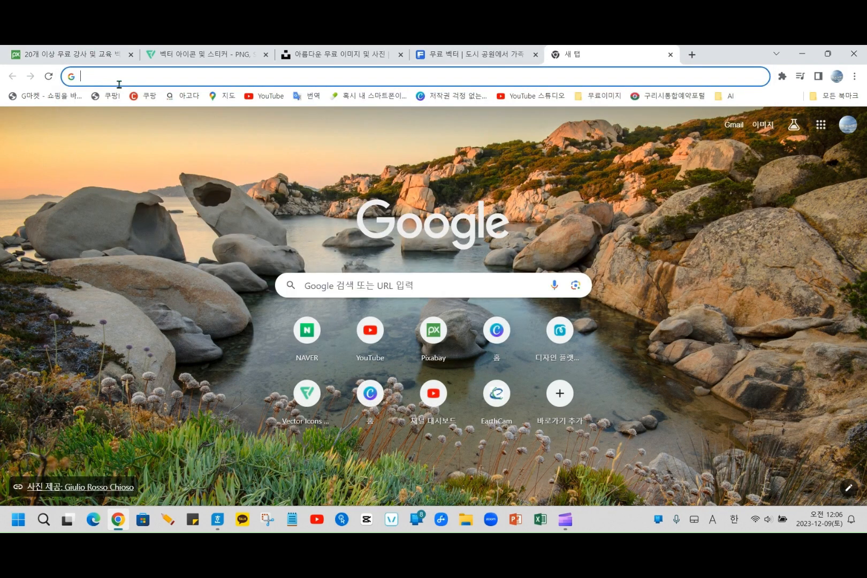
{"action": "key", "text": "Hangul"}
{"action": "type", "text": "픽사베이"}
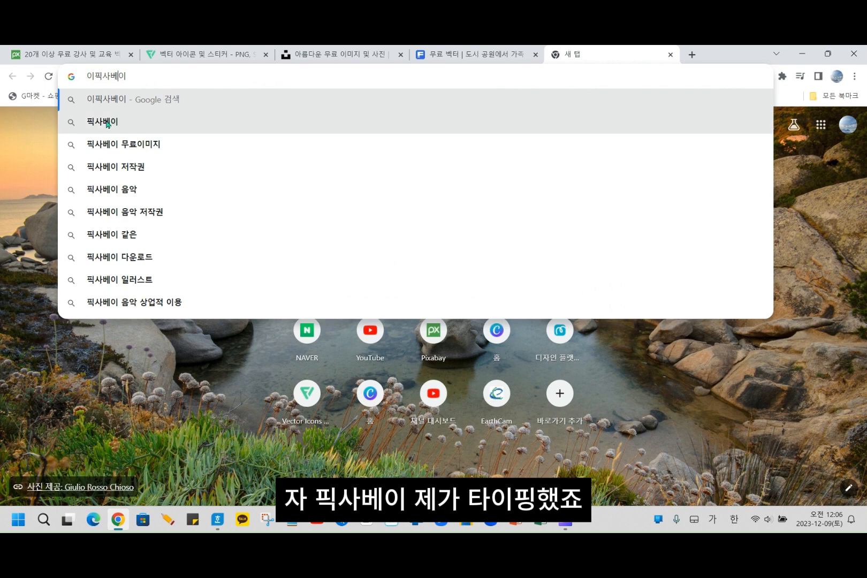
{"action": "left_click", "coordinate": [116, 143]}
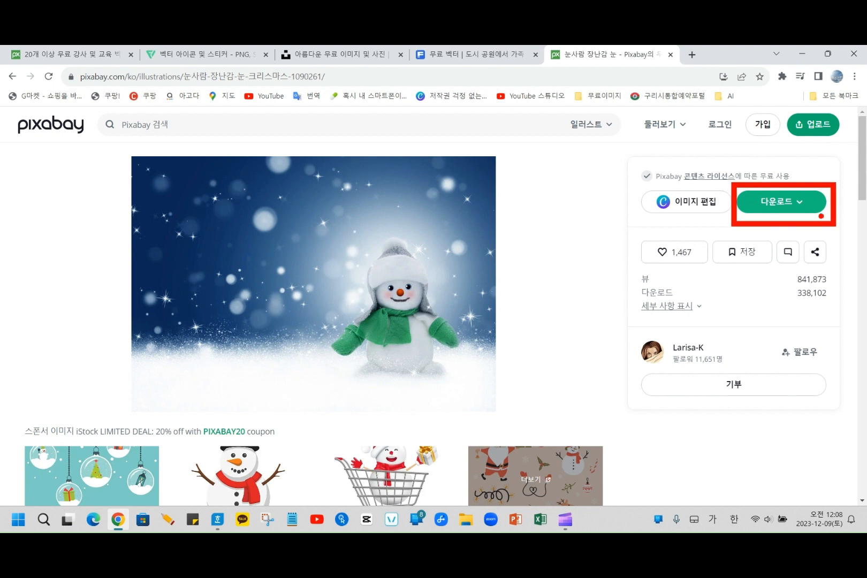
- Download the Pixabay snowman illustration as a 1280×898 JPG and dismiss the thank-you window
{"action": "left_click", "coordinate": [796, 204]}
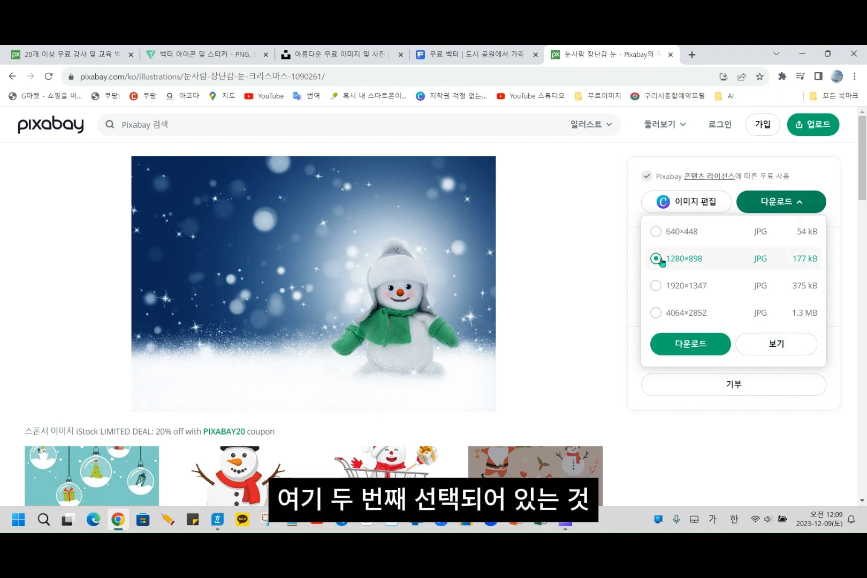
{"action": "left_click", "coordinate": [697, 351]}
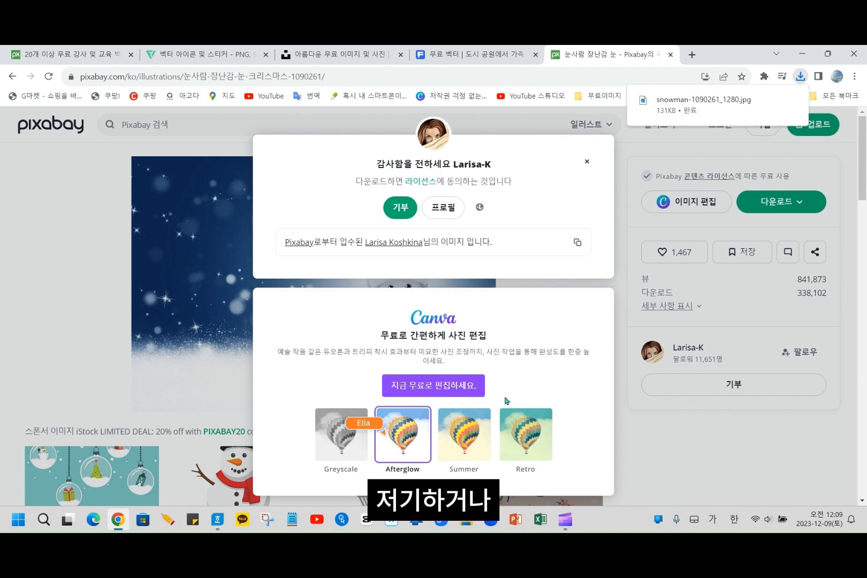
{"action": "left_click", "coordinate": [586, 161]}
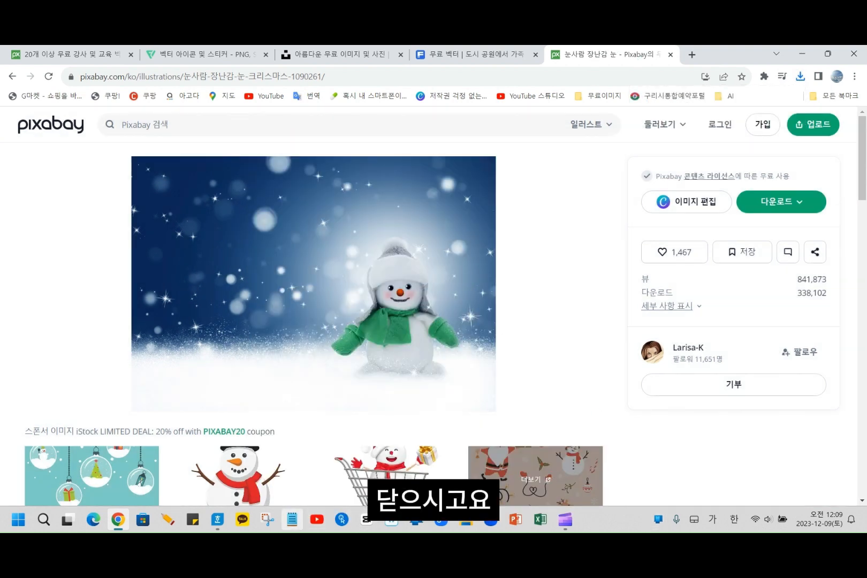
- Switch to Hangul and select the entire calendar table, from the 일요일 header cell to the last cell of the final week
{"action": "left_click", "coordinate": [218, 523]}
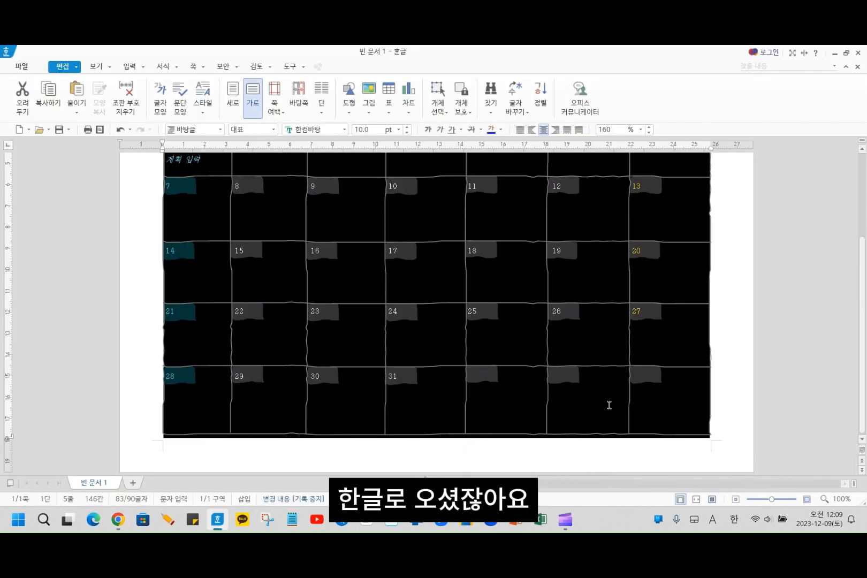
{"action": "scroll", "coordinate": [449, 356], "scroll_direction": "up", "scroll_amount": 3}
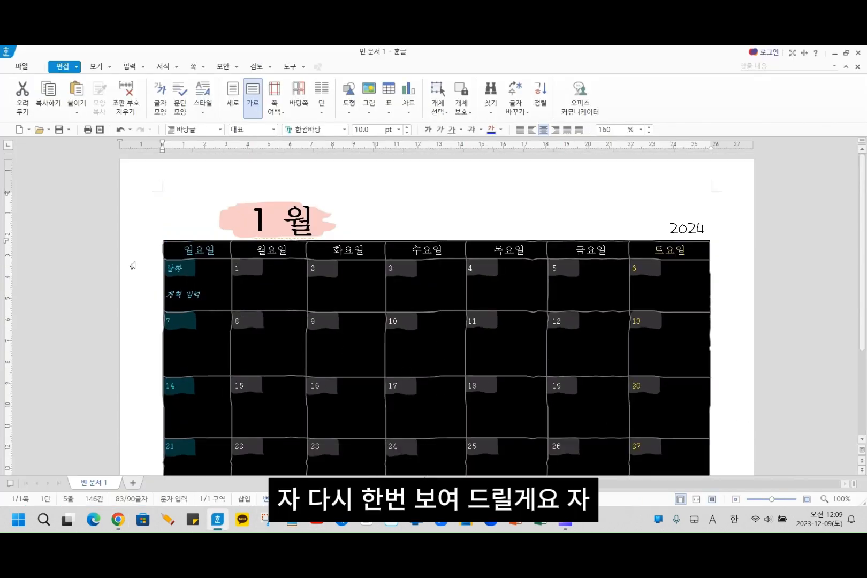
{"action": "left_click", "coordinate": [182, 197]}
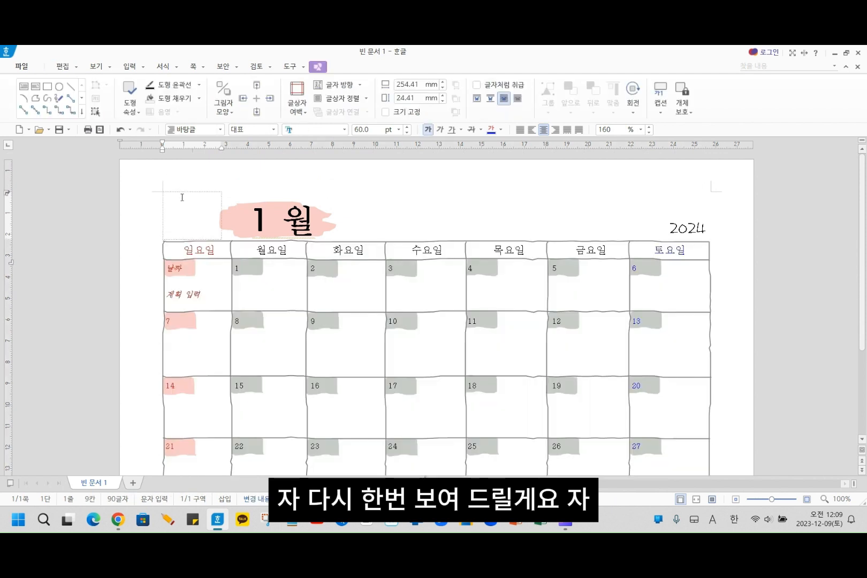
{"action": "left_click", "coordinate": [179, 250]}
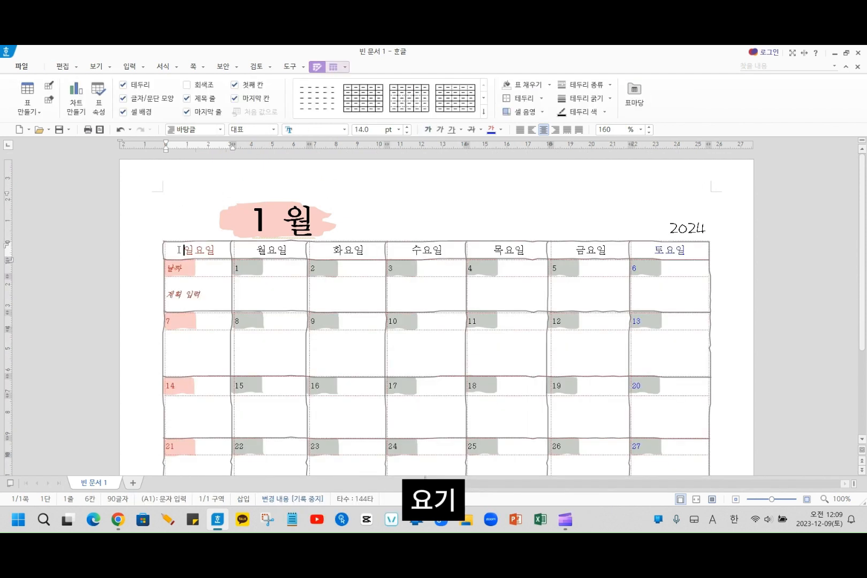
{"action": "left_click_drag", "start_coordinate": [179, 250], "coordinate": [663, 425]}
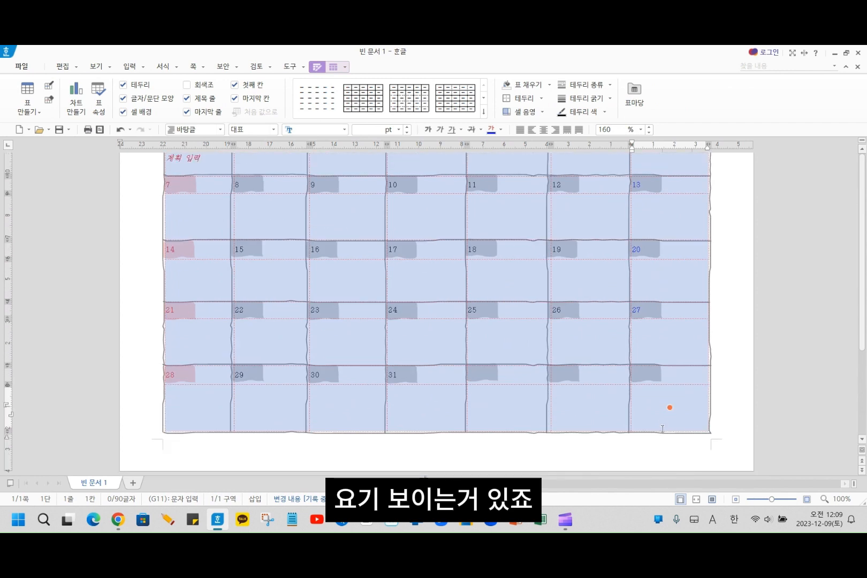
- Fill the selected cells as one cell (하나의 셀처럼 적용) with the picture snowman-1090261_1280 from the 다운로드 folder, embedded in the document
{"action": "right_click", "coordinate": [497, 279]}
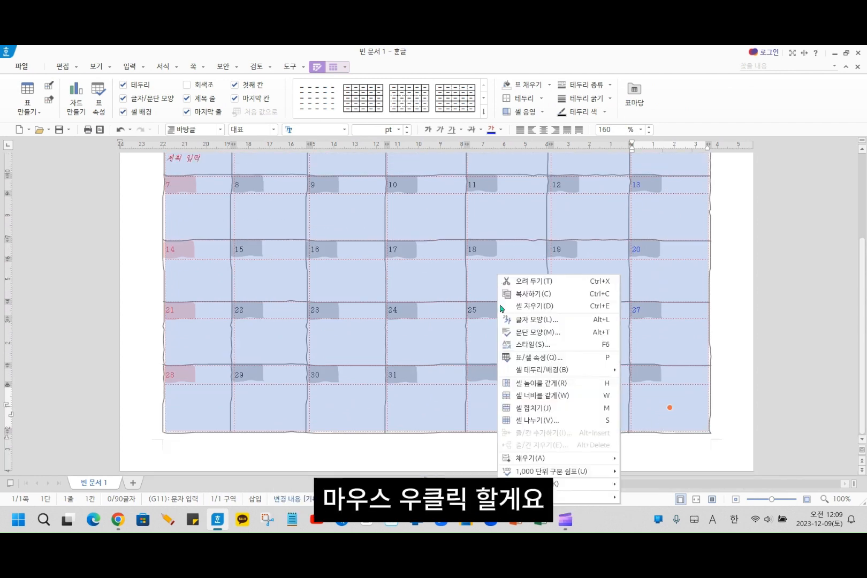
{"action": "mouse_move", "coordinate": [604, 370]}
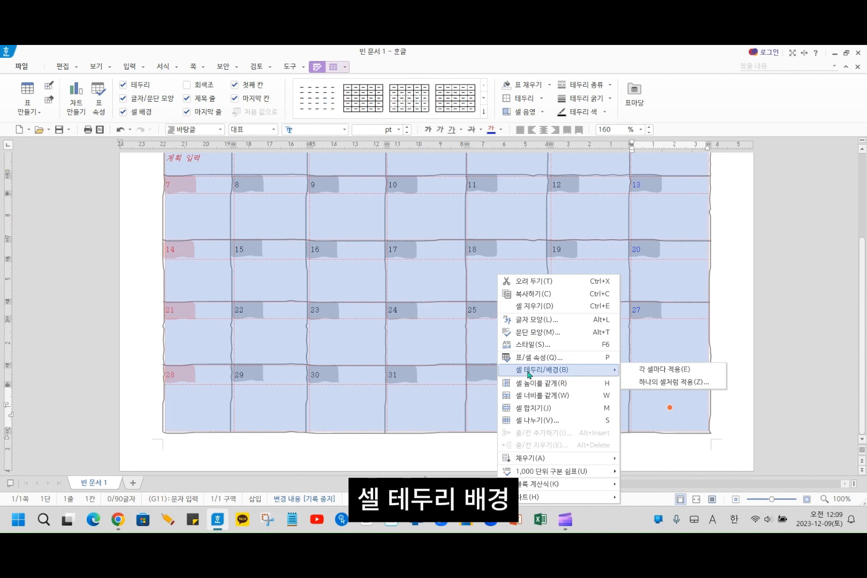
{"action": "left_click", "coordinate": [702, 382]}
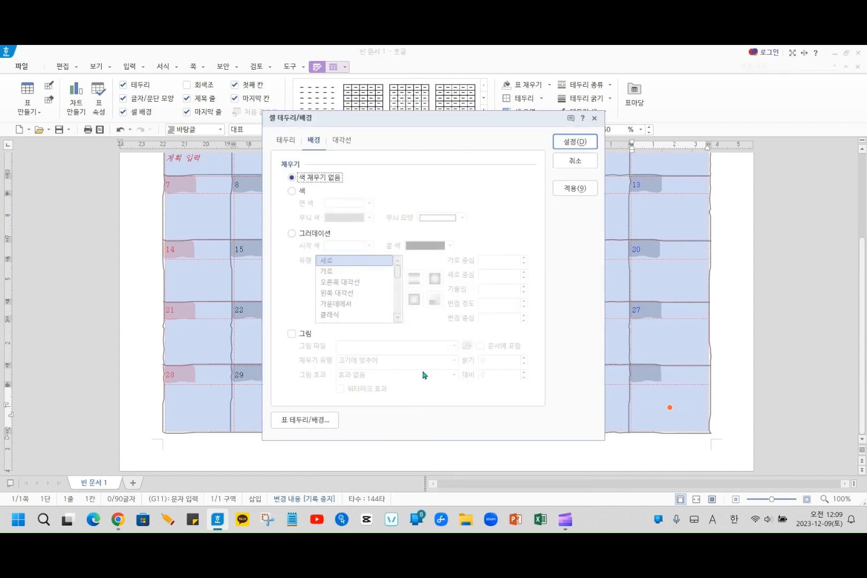
{"action": "left_click", "coordinate": [292, 334]}
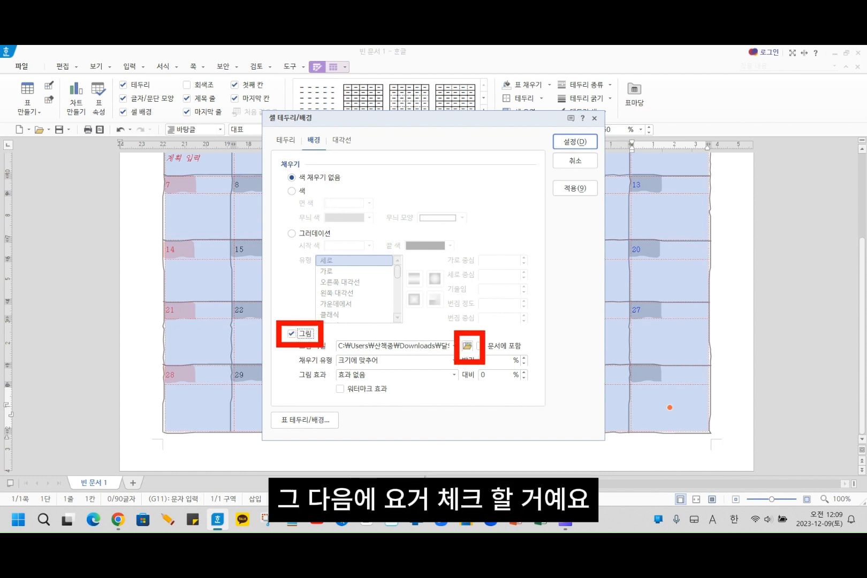
{"action": "left_click", "coordinate": [467, 346]}
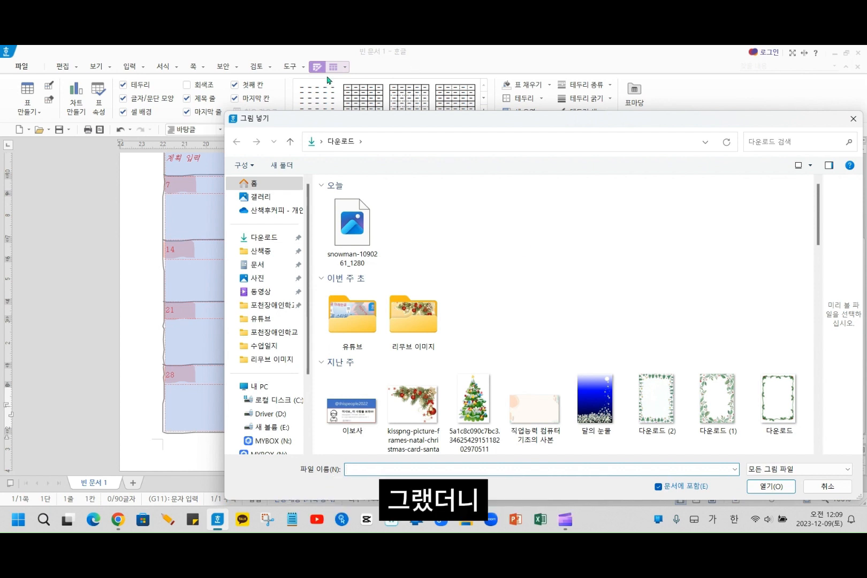
{"action": "left_click", "coordinate": [265, 238]}
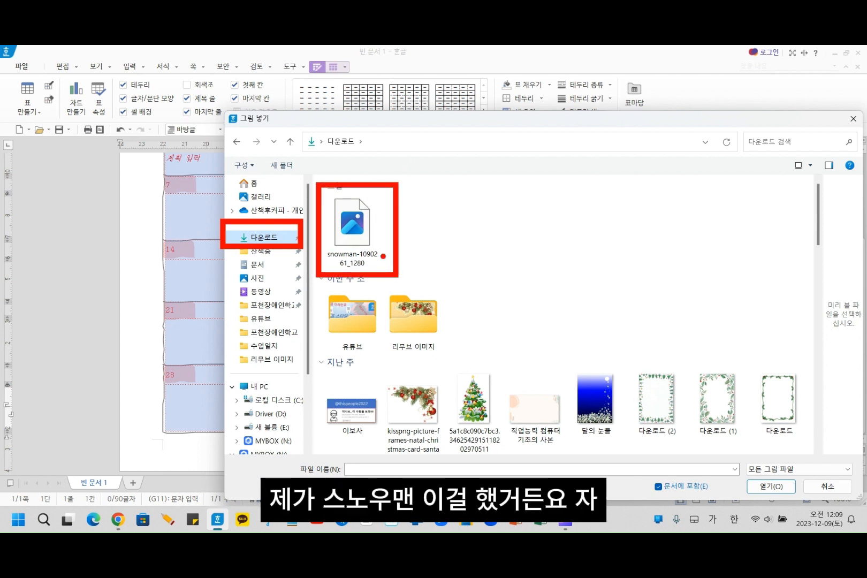
{"action": "left_click", "coordinate": [353, 229]}
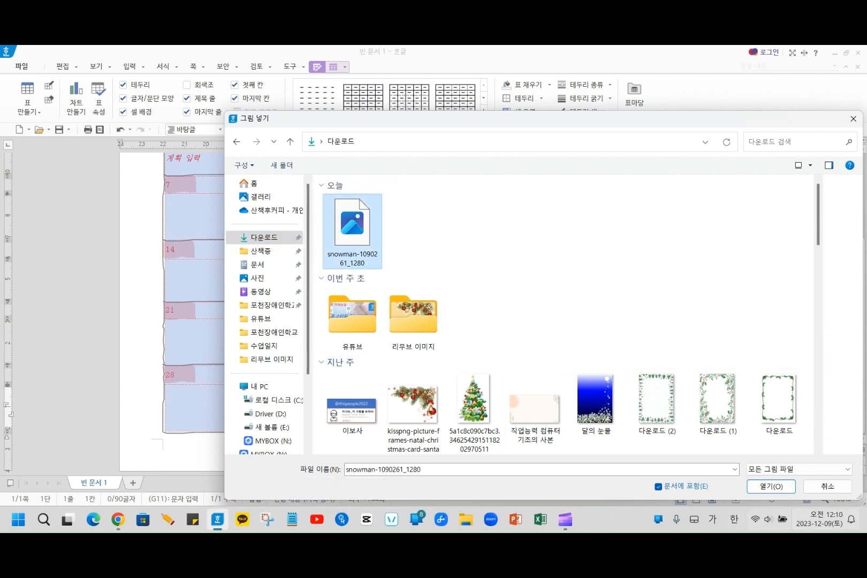
{"action": "left_click", "coordinate": [762, 486]}
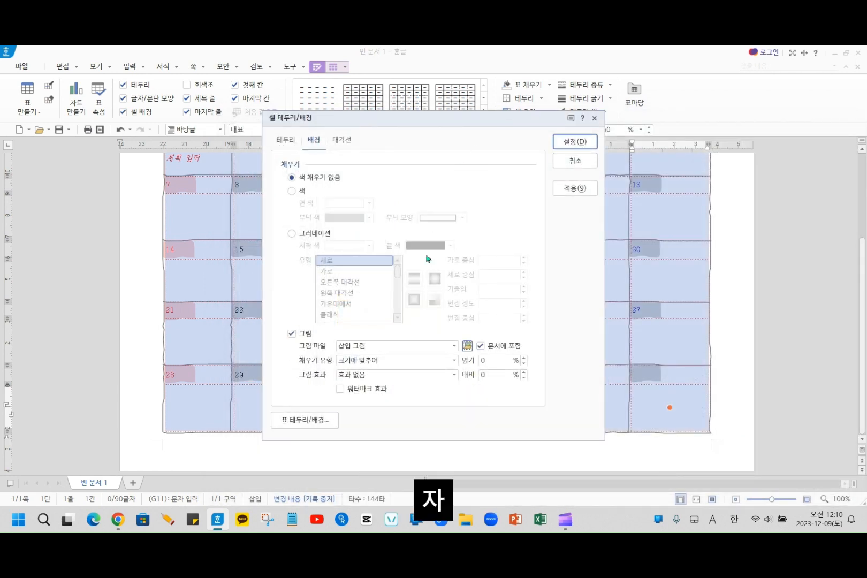
{"action": "left_click", "coordinate": [569, 142]}
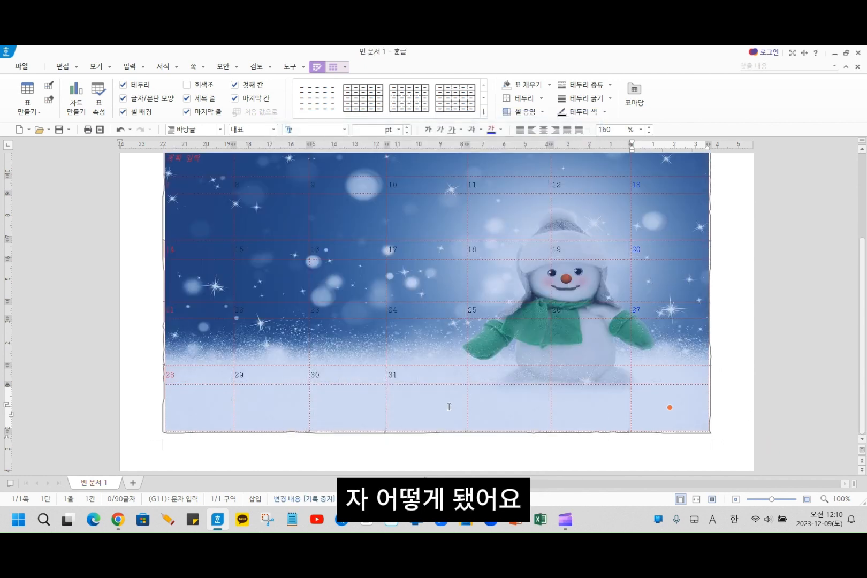
{"action": "scroll", "coordinate": [449, 406], "scroll_direction": "up", "scroll_amount": 3}
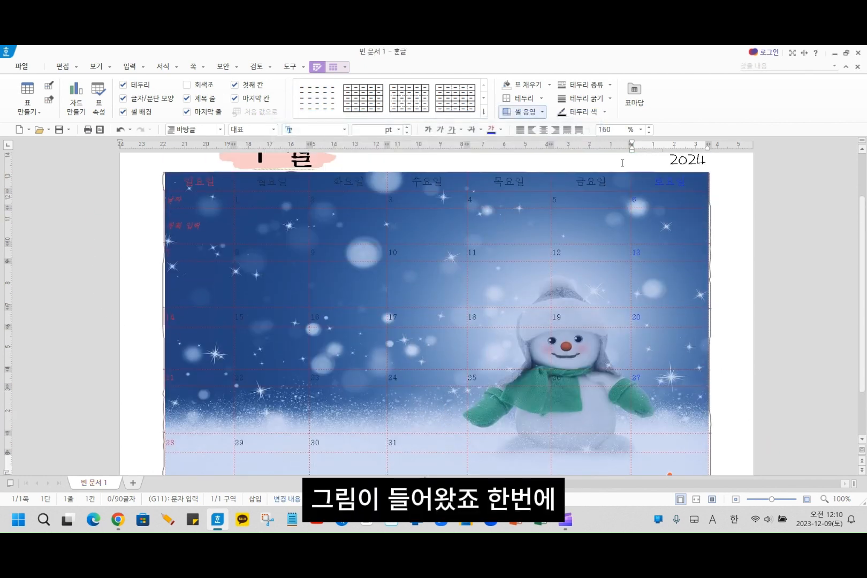
{"action": "scroll", "coordinate": [436, 410], "scroll_direction": "down", "scroll_amount": 3}
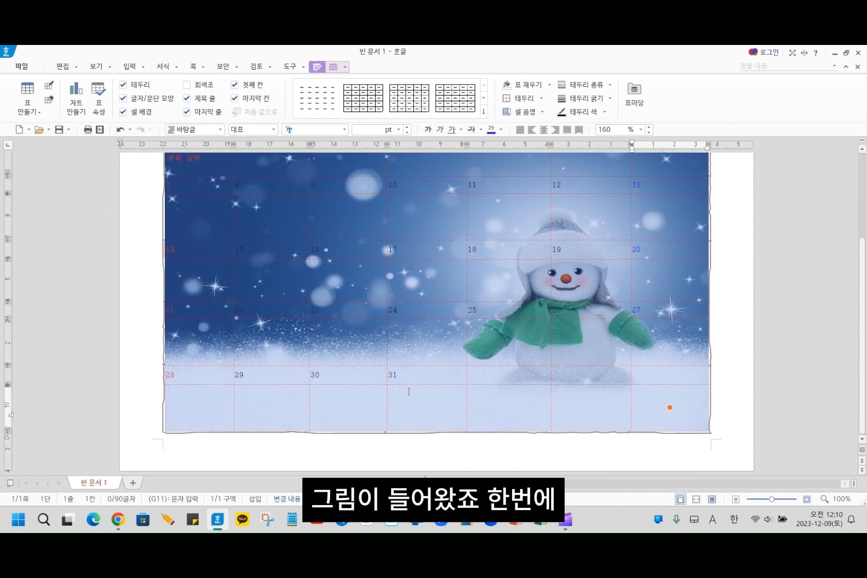
{"action": "scroll", "coordinate": [363, 352], "scroll_direction": "up", "scroll_amount": 3}
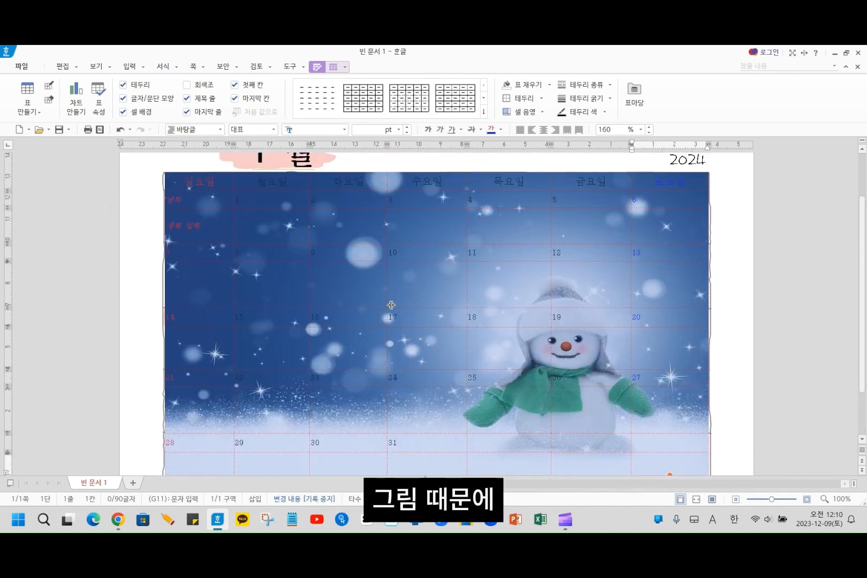
- Reselect the whole calendar table and apply the 워터마크 효과 to its snowman background picture as one cell
{"action": "left_click", "coordinate": [179, 179]}
{"action": "scroll", "coordinate": [645, 468], "scroll_direction": "down", "scroll_amount": 3}
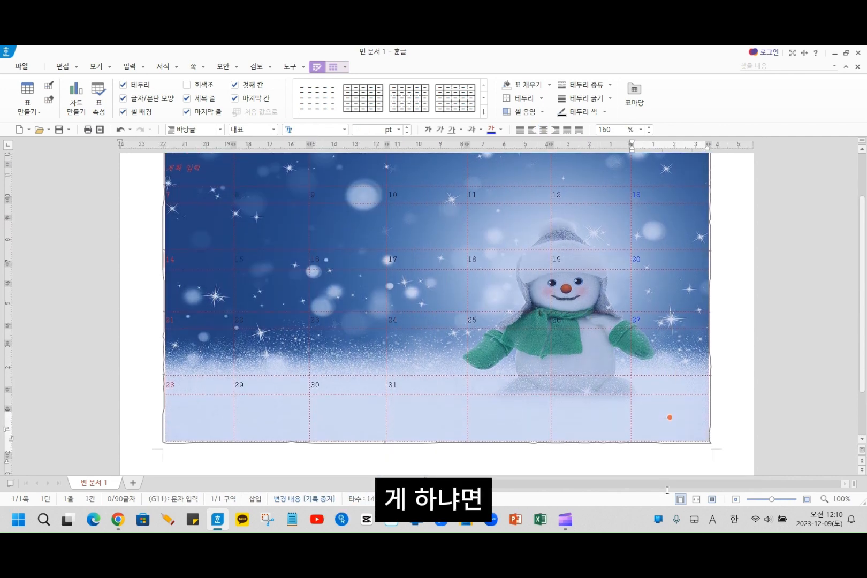
{"action": "left_click", "coordinate": [670, 408]}
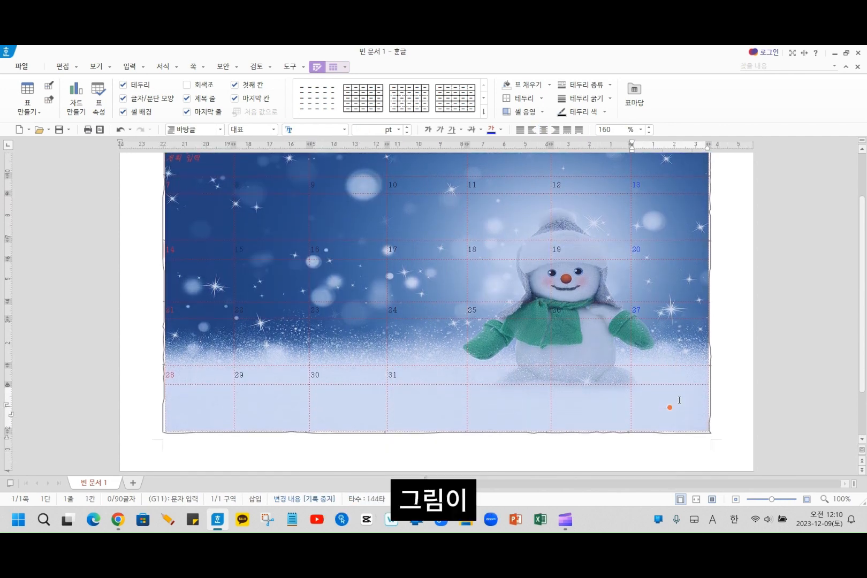
{"action": "right_click", "coordinate": [585, 288]}
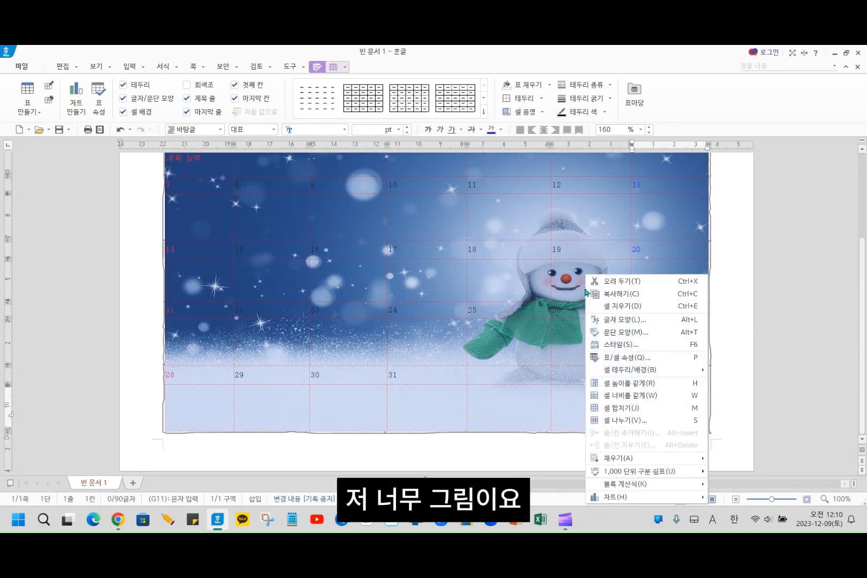
{"action": "mouse_move", "coordinate": [671, 369]}
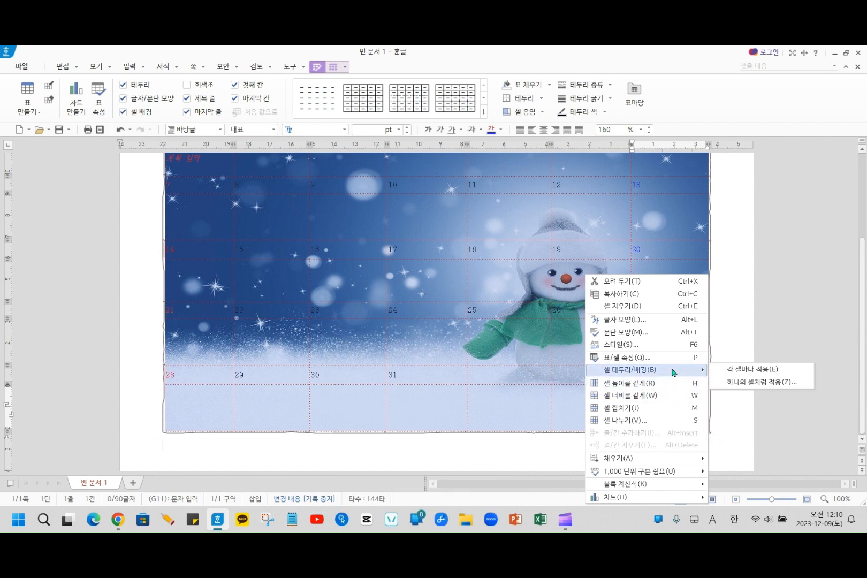
{"action": "left_click", "coordinate": [770, 381]}
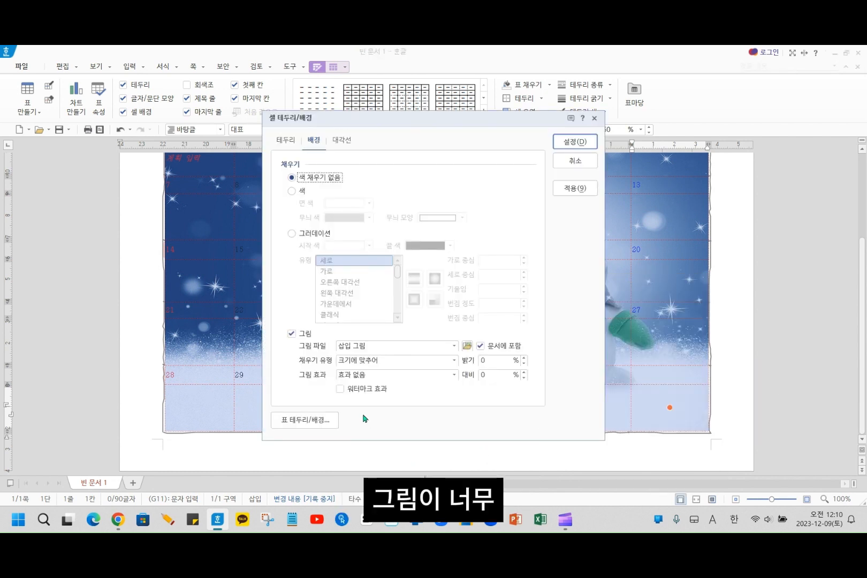
{"action": "left_click", "coordinate": [352, 388]}
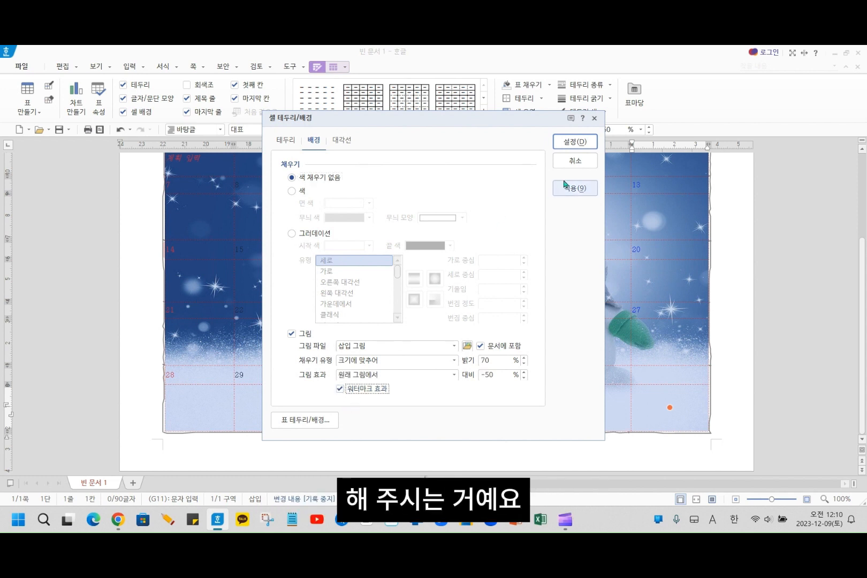
{"action": "left_click", "coordinate": [587, 142]}
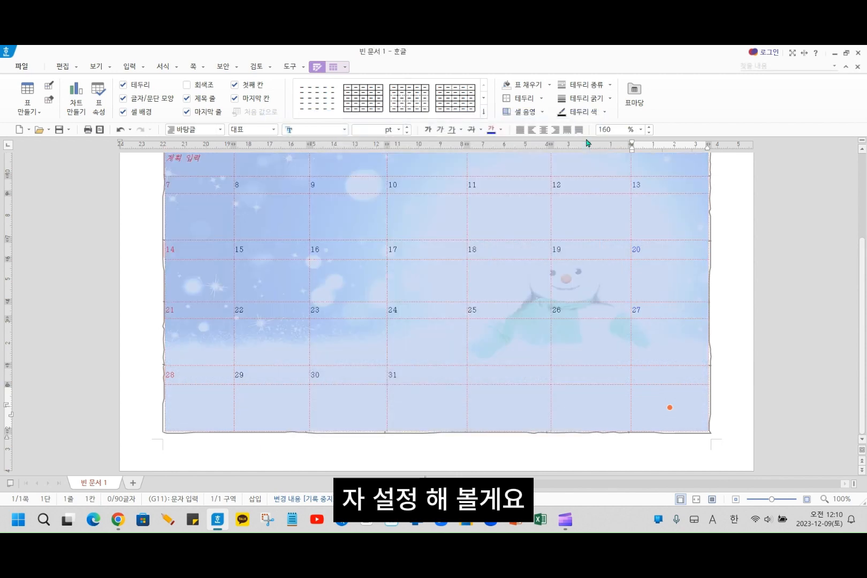
{"action": "scroll", "coordinate": [540, 471], "scroll_direction": "up", "scroll_amount": 3}
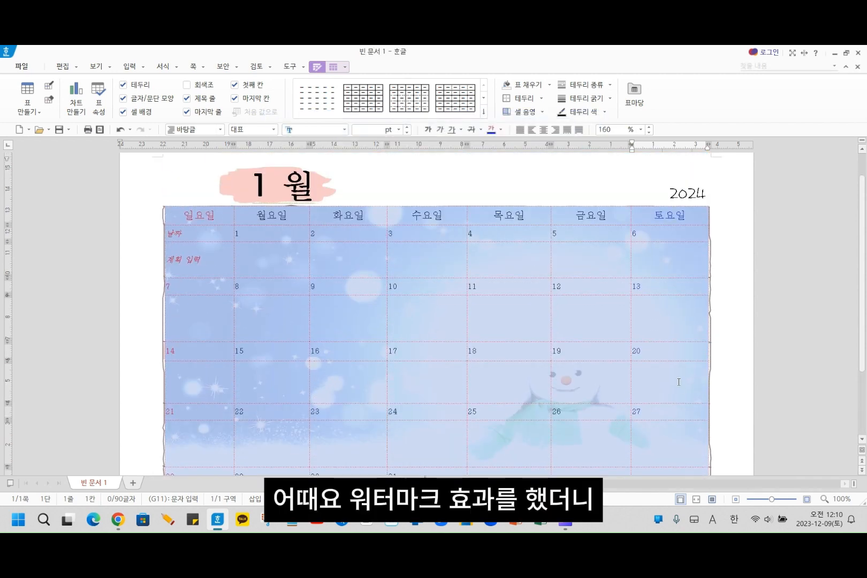
{"action": "left_click", "coordinate": [144, 195]}
{"action": "scroll", "coordinate": [170, 325], "scroll_direction": "down", "scroll_amount": 1}
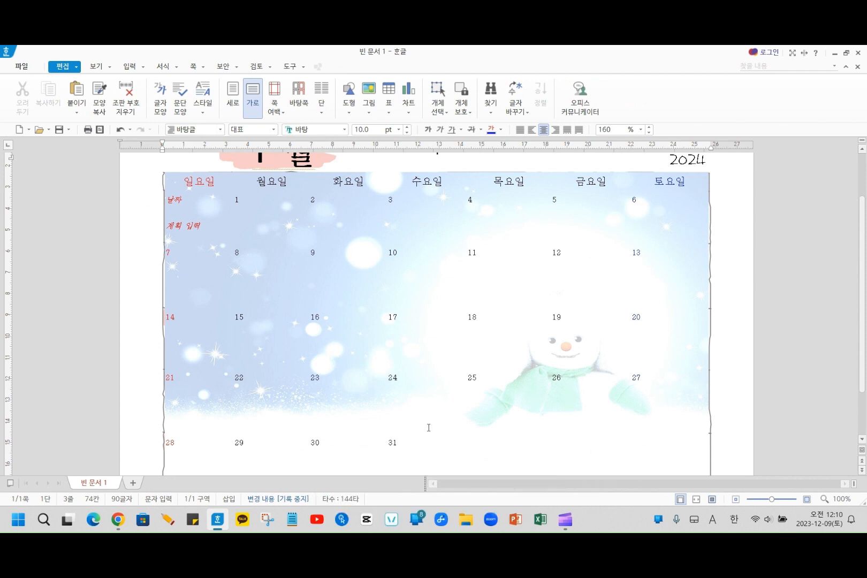
{"action": "scroll", "coordinate": [565, 405], "scroll_direction": "up", "scroll_amount": 1}
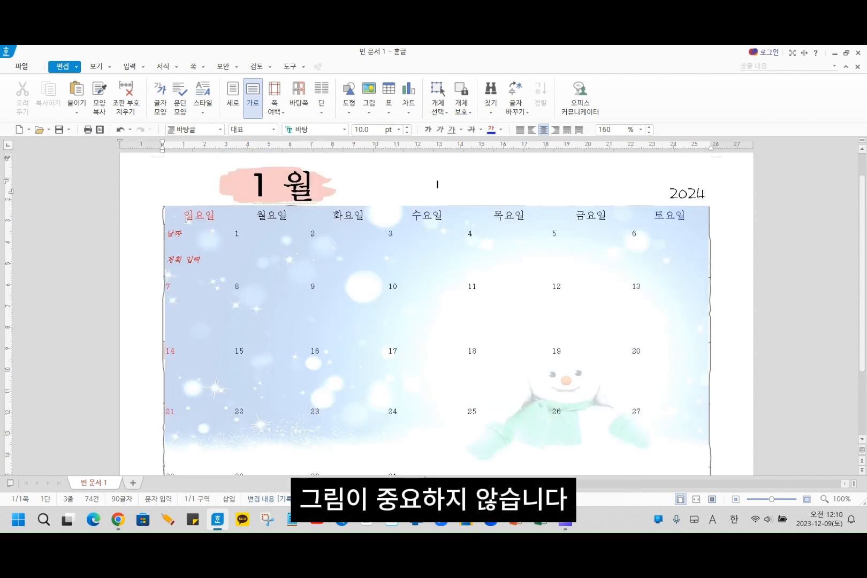
- Select the whole calendar table again and remove the picture fill from its background, treating the cells as one cell
{"action": "left_click_drag", "start_coordinate": [185, 220], "coordinate": [661, 498]}
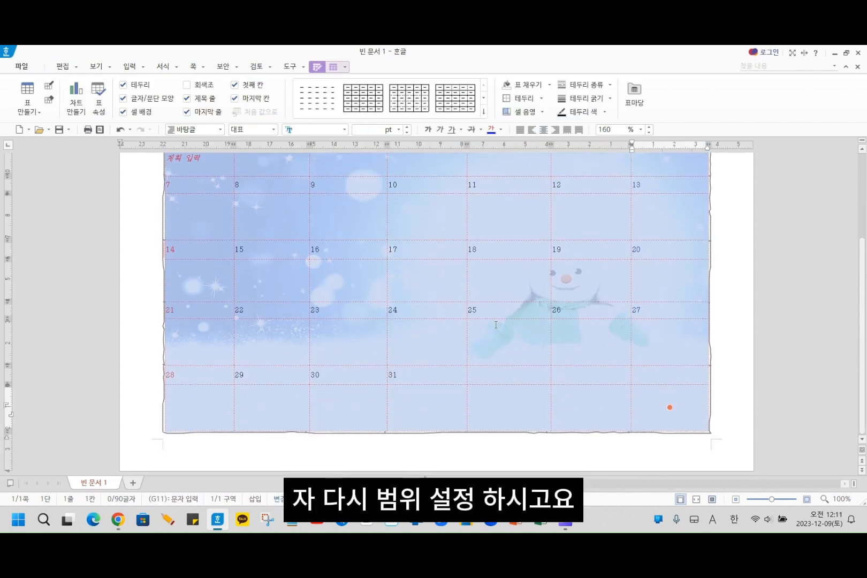
{"action": "right_click", "coordinate": [496, 284]}
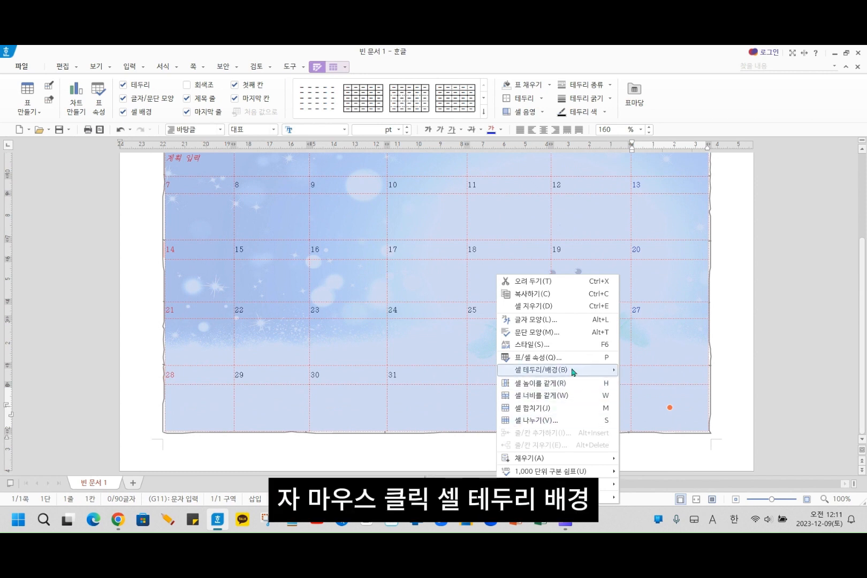
{"action": "mouse_move", "coordinate": [573, 371]}
{"action": "left_click", "coordinate": [654, 383]}
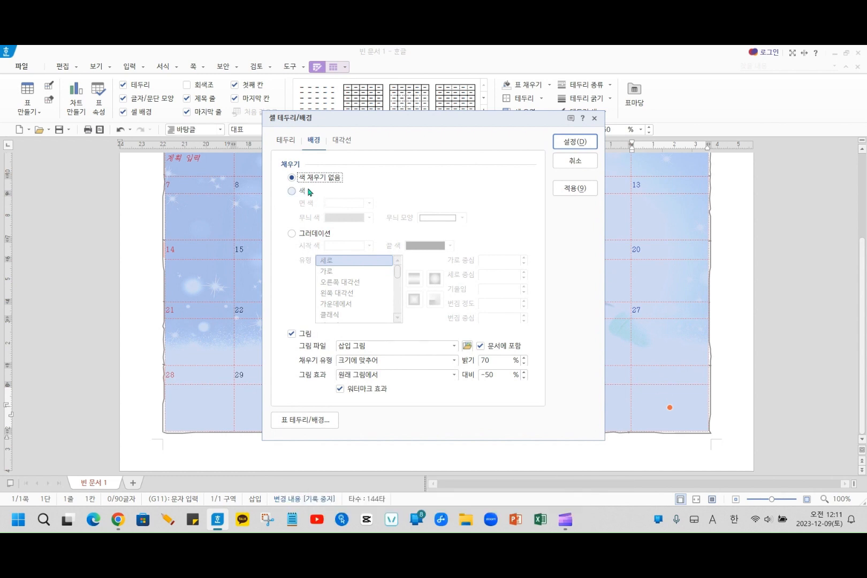
{"action": "left_click", "coordinate": [296, 335]}
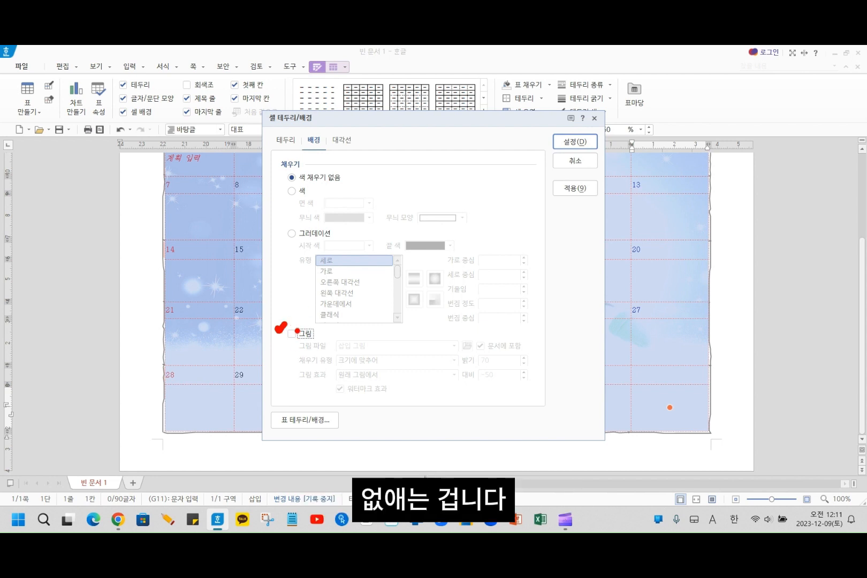
{"action": "left_click", "coordinate": [575, 142]}
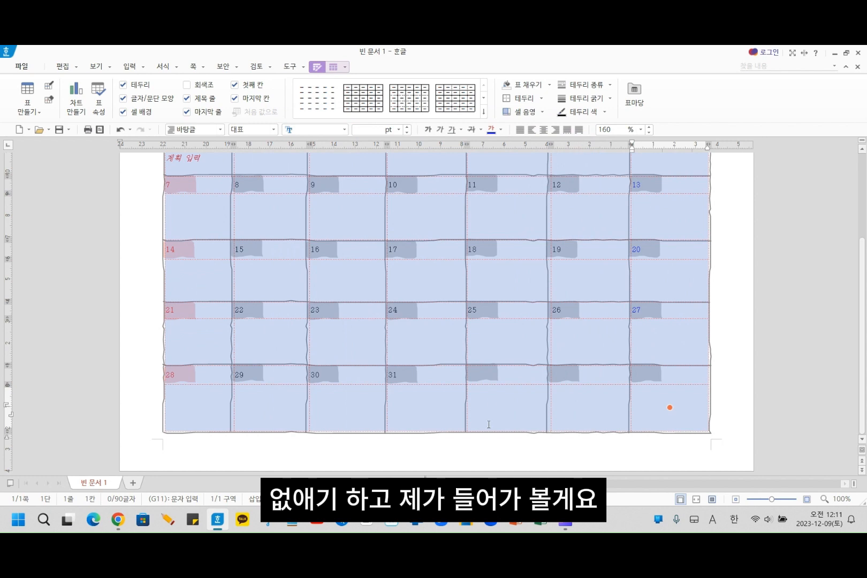
{"action": "left_click", "coordinate": [650, 384]}
{"action": "scroll", "coordinate": [639, 387], "scroll_direction": "up", "scroll_amount": 5}
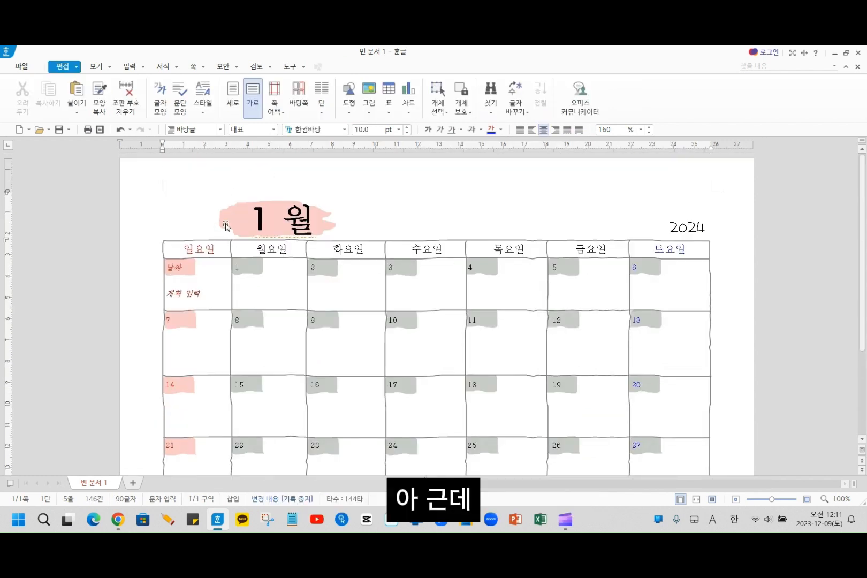
- Place the cursor in the empty text box beside the title "1 월"
{"action": "left_click", "coordinate": [195, 224]}
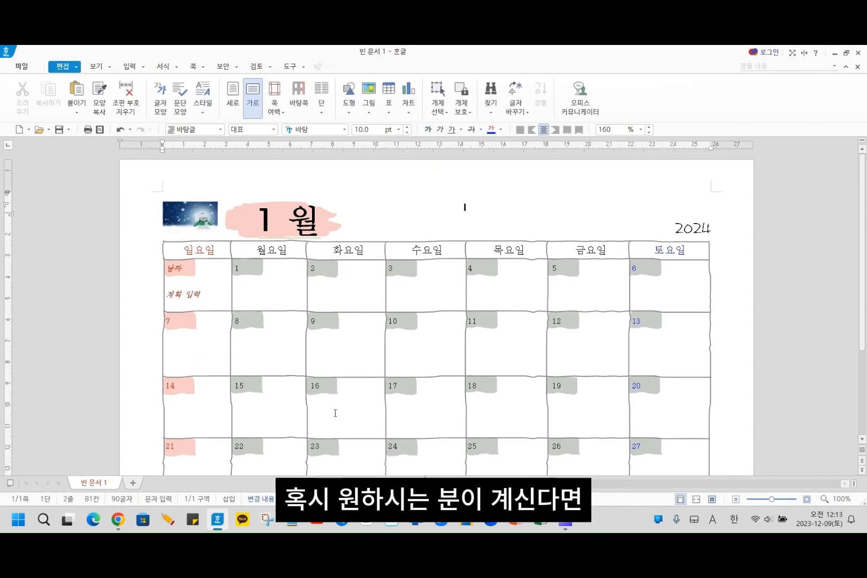
{"action": "scroll", "coordinate": [288, 320], "scroll_direction": "down", "scroll_amount": 4}
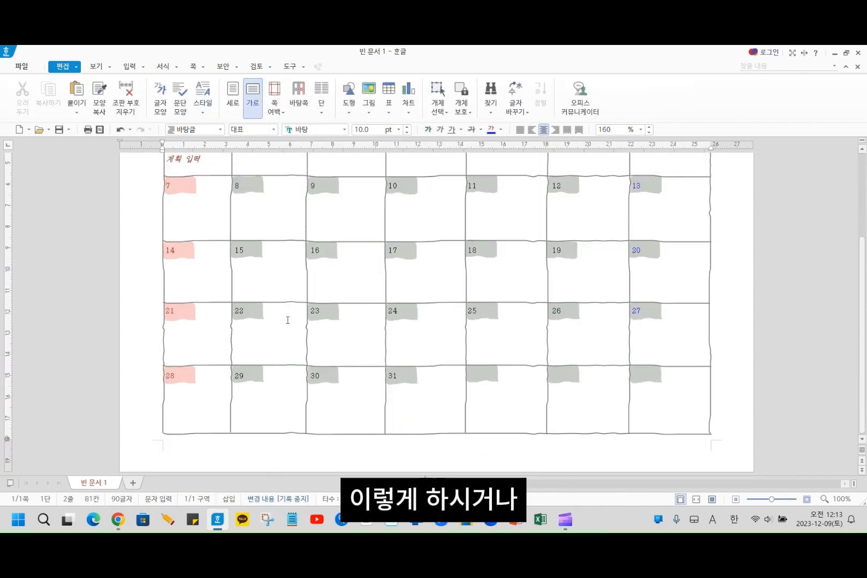
- Examine the calendar for day cells without a date, especially the last three cells of the bottom week row
{"action": "scroll", "coordinate": [288, 320], "scroll_direction": "up", "scroll_amount": 3}
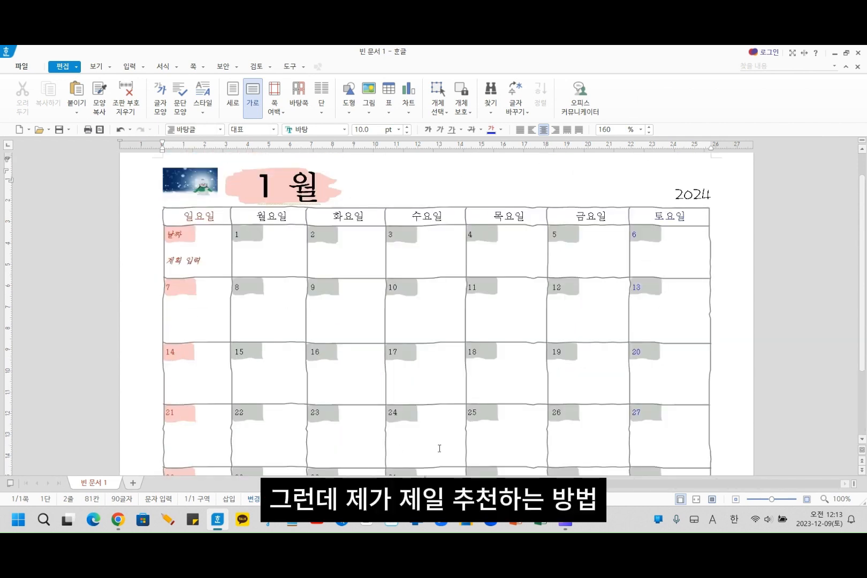
{"action": "scroll", "coordinate": [477, 429], "scroll_direction": "down", "scroll_amount": 3}
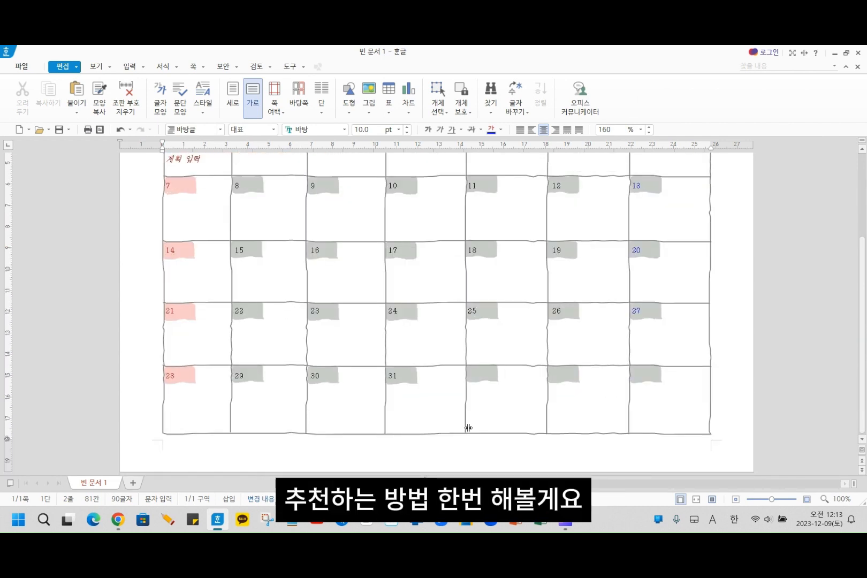
{"action": "scroll", "coordinate": [468, 427], "scroll_direction": "up", "scroll_amount": 2}
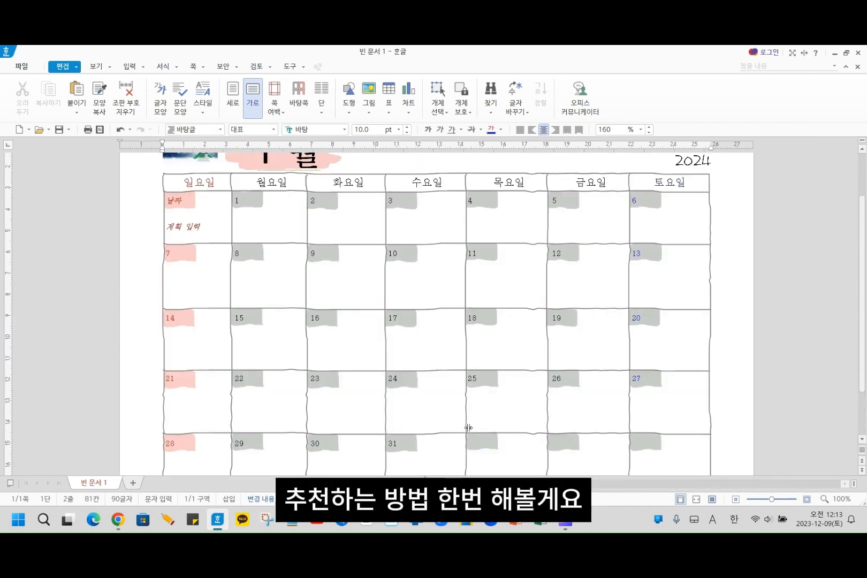
{"action": "scroll", "coordinate": [508, 443], "scroll_direction": "down", "scroll_amount": 1}
{"action": "left_click", "coordinate": [506, 441]}
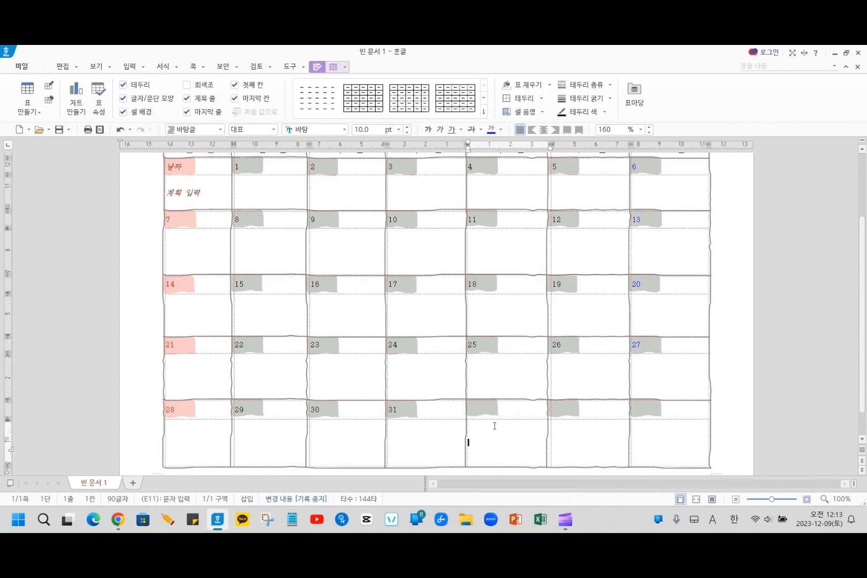
{"action": "left_click", "coordinate": [583, 440]}
{"action": "left_click", "coordinate": [662, 440]}
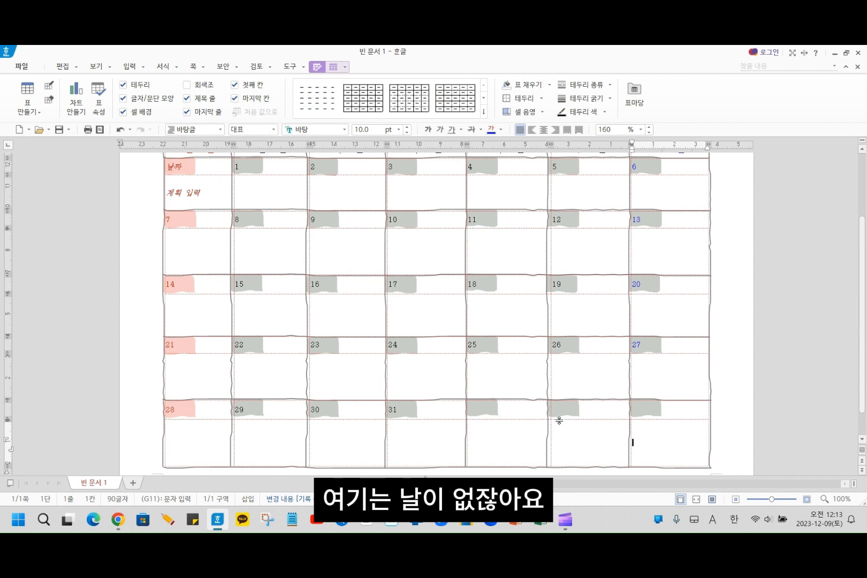
{"action": "left_click", "coordinate": [475, 444]}
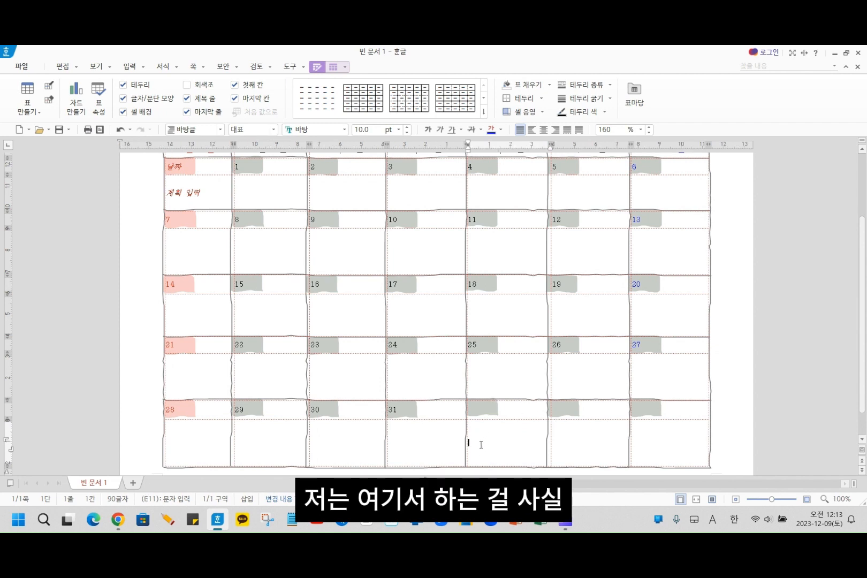
{"action": "scroll", "coordinate": [481, 444], "scroll_direction": "up", "scroll_amount": 1}
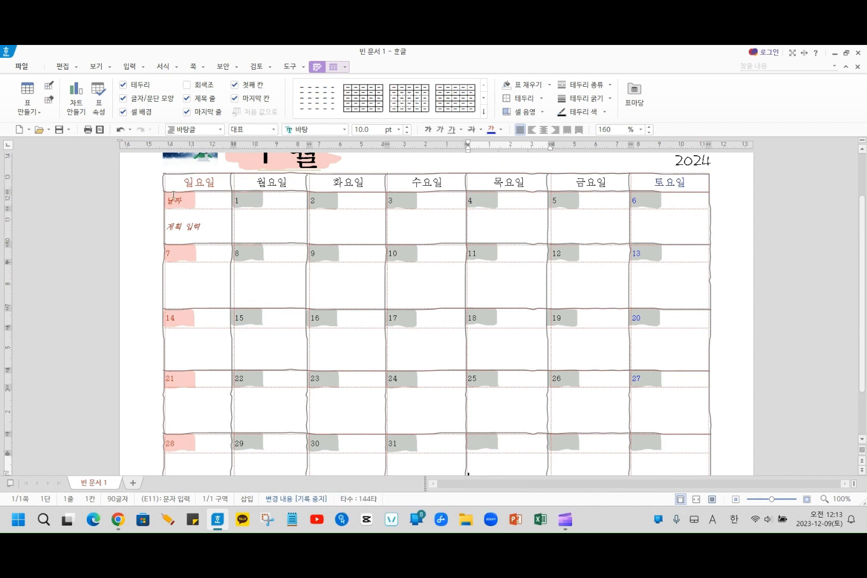
{"action": "left_click", "coordinate": [194, 221]}
{"action": "key", "text": "ctrl+z"}
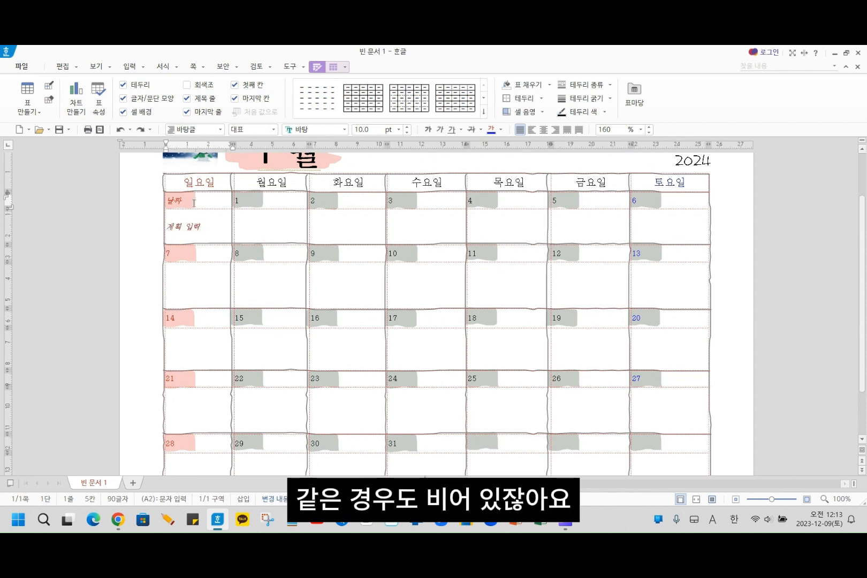
{"action": "left_click_drag", "start_coordinate": [197, 201], "coordinate": [198, 228]}
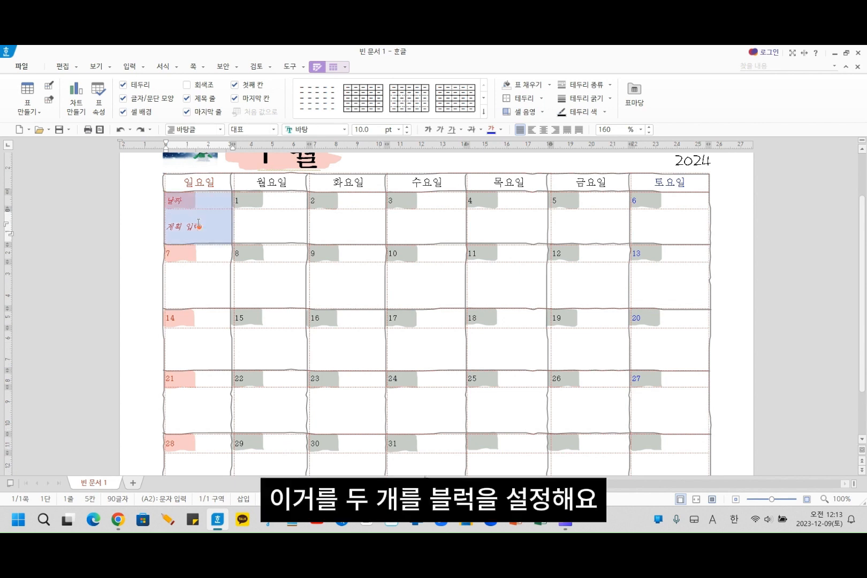
{"action": "left_click", "coordinate": [204, 198]}
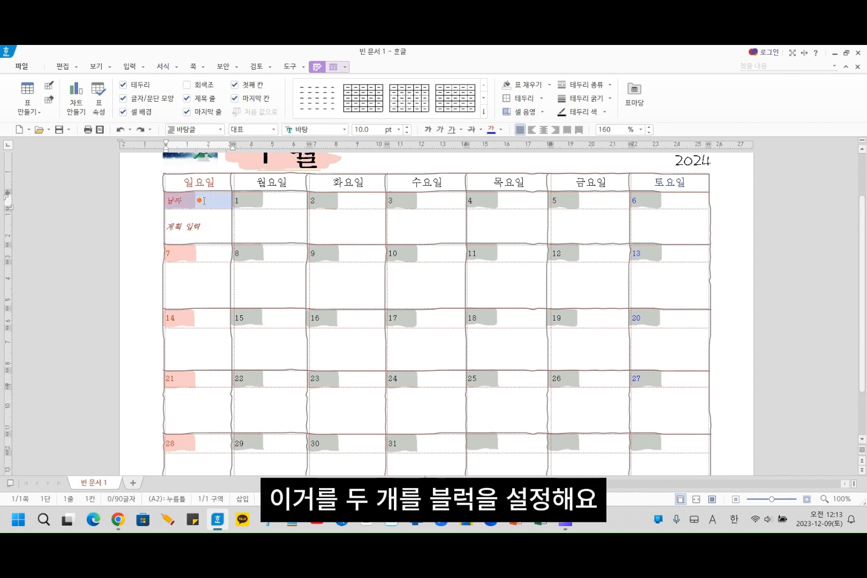
{"action": "left_click_drag", "start_coordinate": [205, 201], "coordinate": [207, 232]}
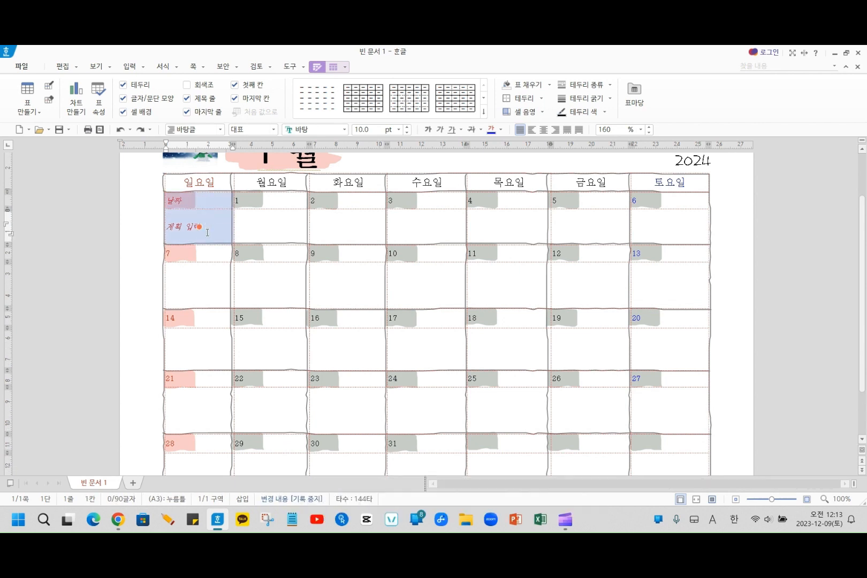
{"action": "key", "text": "Delete"}
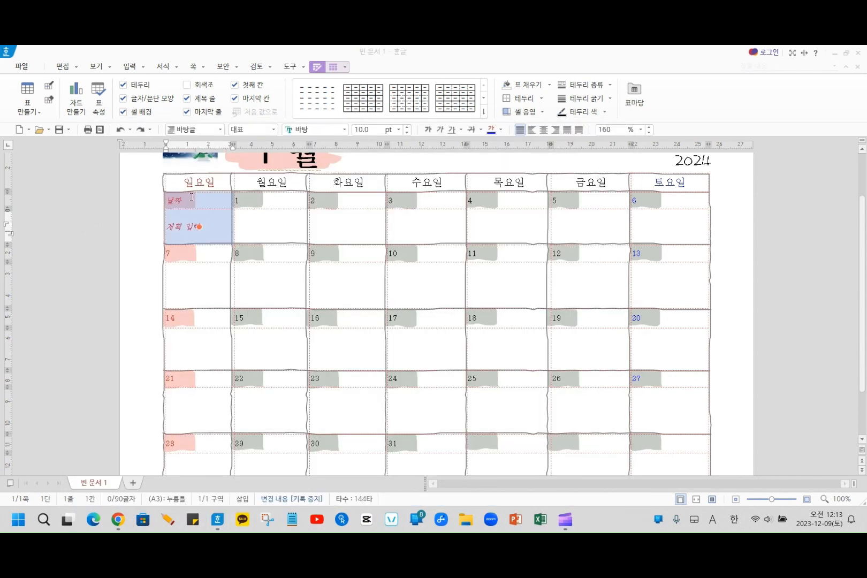
{"action": "left_click_drag", "start_coordinate": [133, 199], "coordinate": [190, 200]}
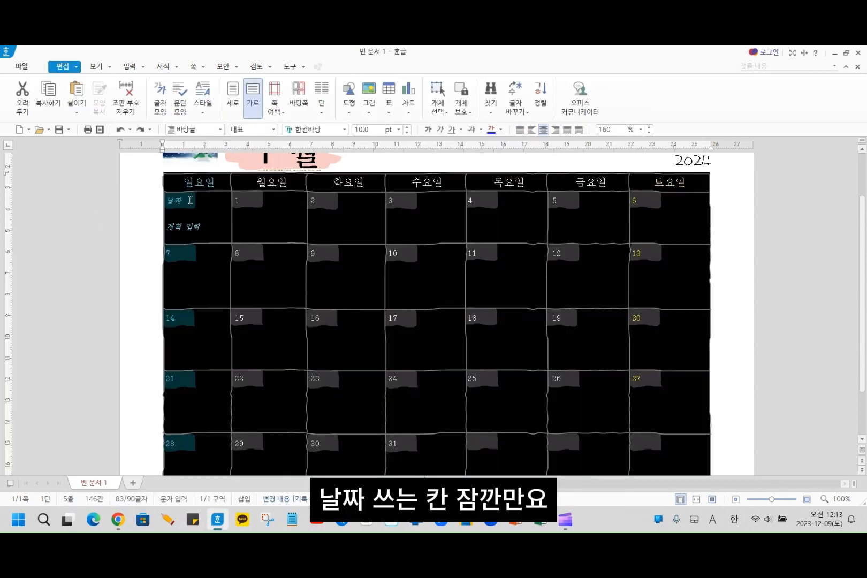
{"action": "left_click", "coordinate": [134, 208]}
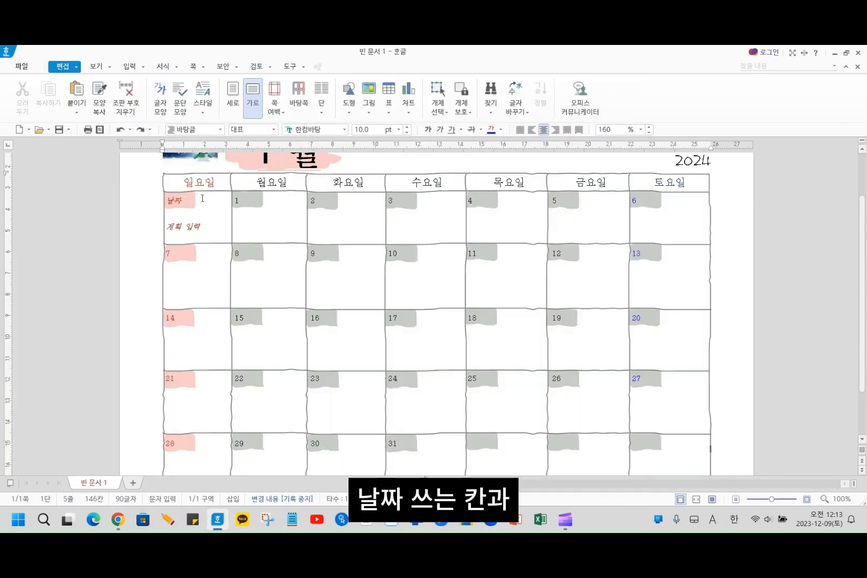
- Merge the 날짜 cell and the 계획 입력 cell under 일요일 in the first week into one cell
{"action": "left_click_drag", "start_coordinate": [202, 198], "coordinate": [200, 227]}
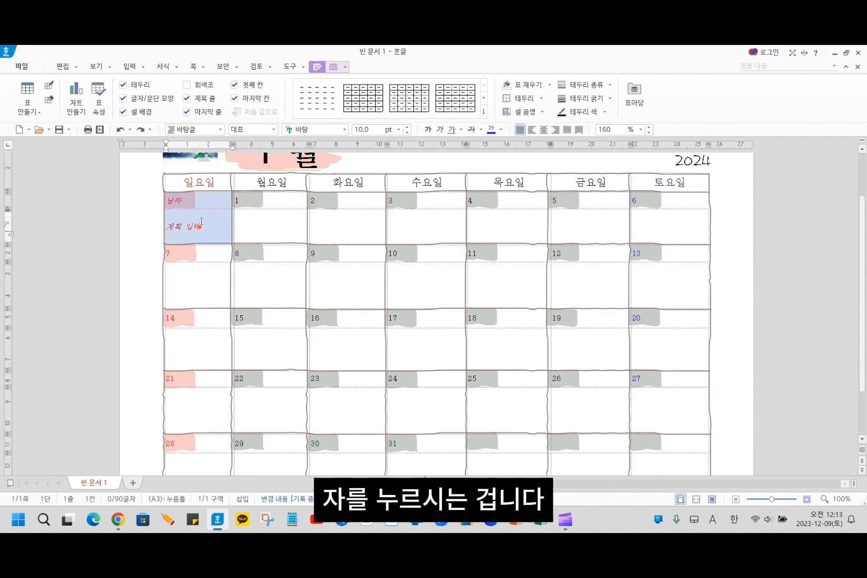
{"action": "left_click_drag", "start_coordinate": [274, 203], "coordinate": [281, 267]}
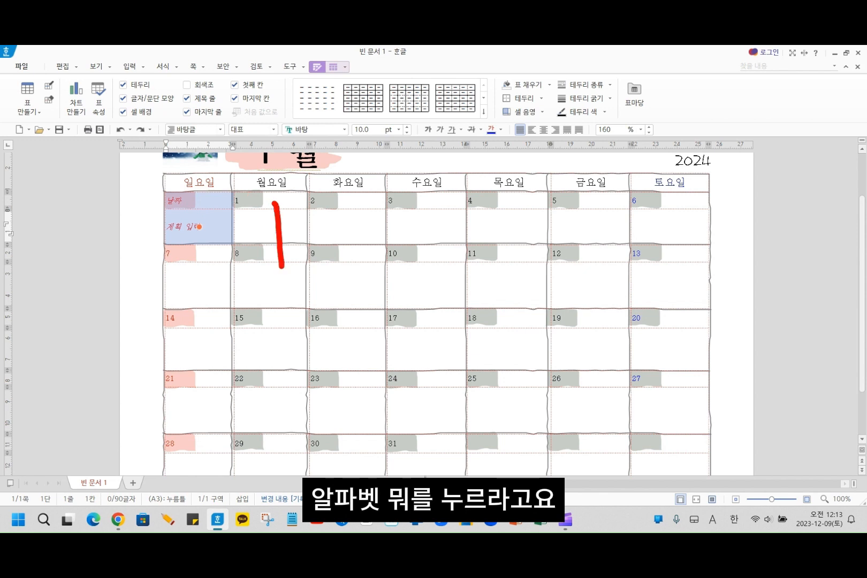
{"action": "mouse_move", "coordinate": [274, 204]}
{"action": "left_mouse_down"}
{"action": "mouse_move", "coordinate": [334, 192]}
{"action": "mouse_move", "coordinate": [348, 259]}
{"action": "left_mouse_up"}
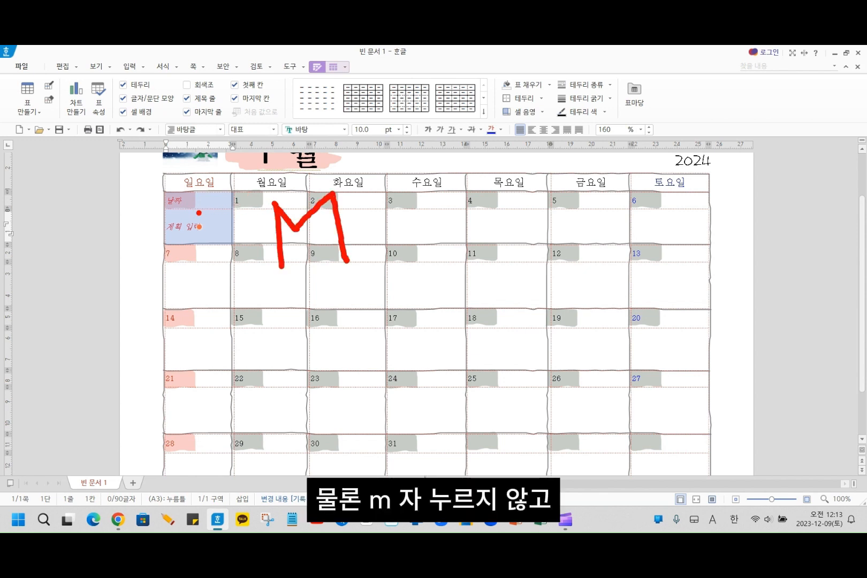
{"action": "key", "text": "Escape"}
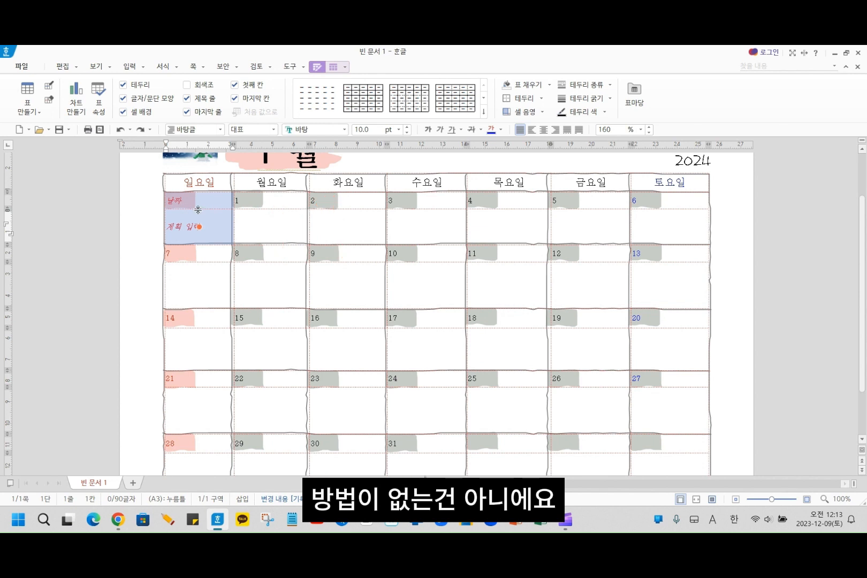
{"action": "right_click", "coordinate": [202, 205]}
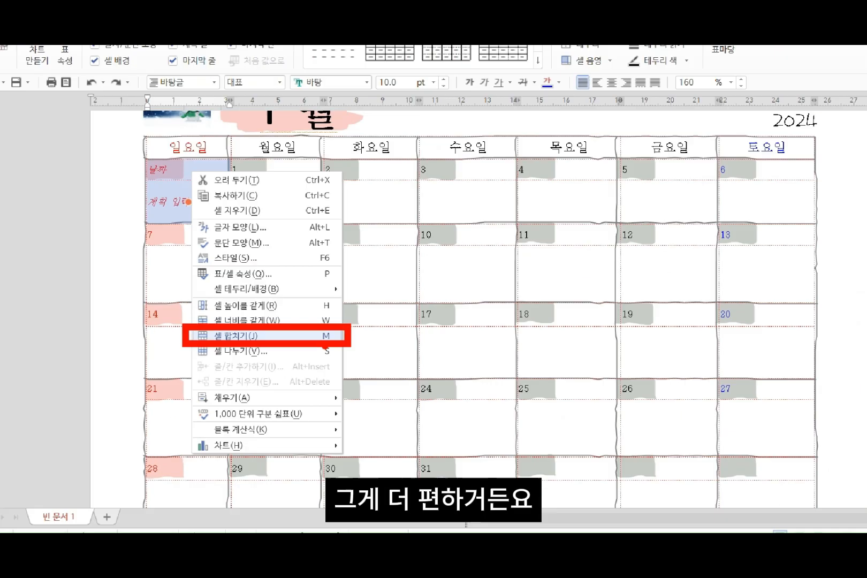
{"action": "key", "text": "m"}
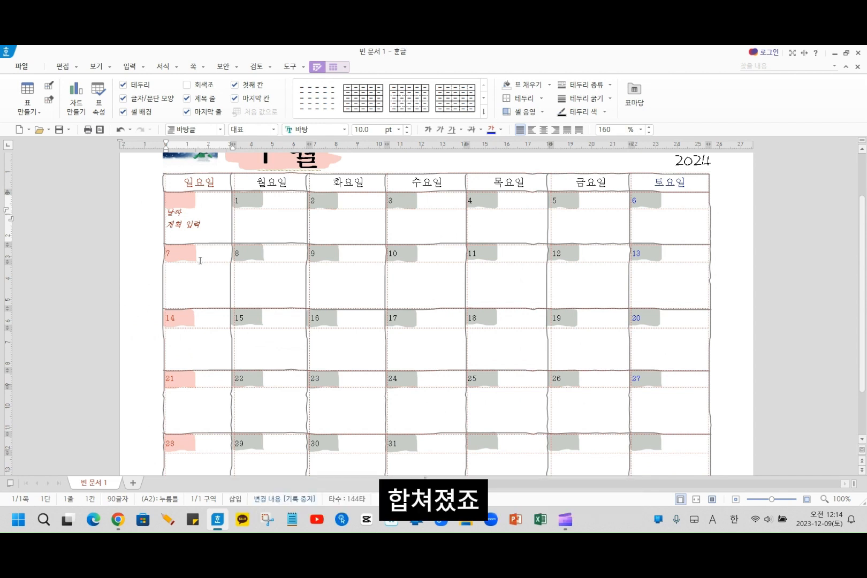
- Delete both click-here fields (누름틀), 계획 입력 and 날짜, from the merged first Sunday cell
{"action": "right_click", "coordinate": [175, 217]}
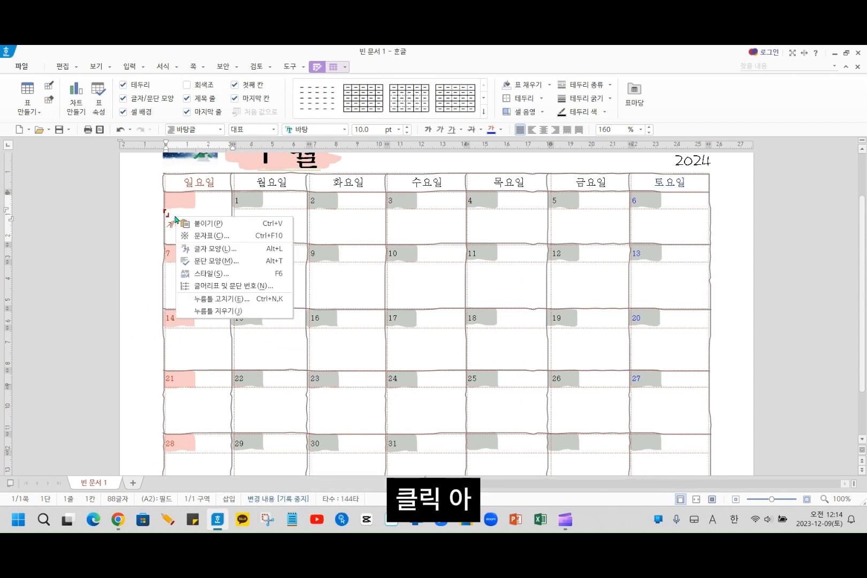
{"action": "left_click", "coordinate": [178, 216]}
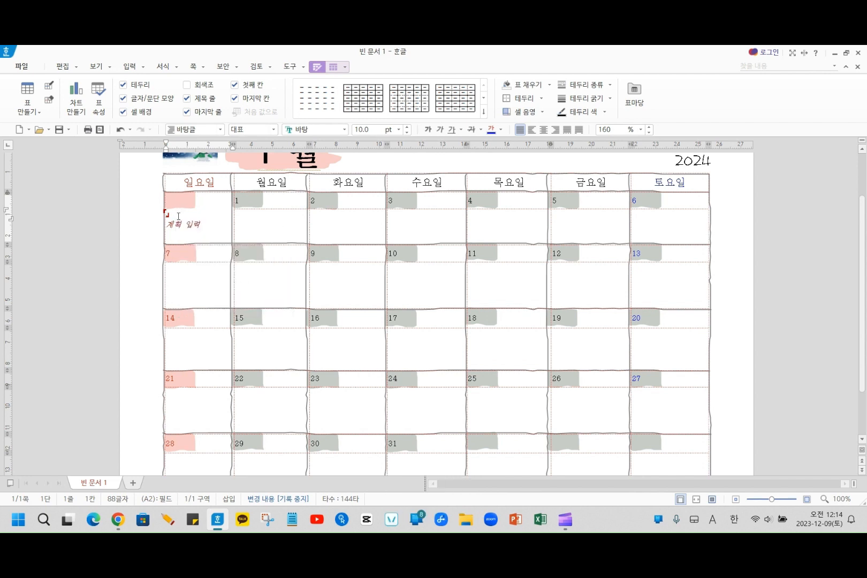
{"action": "left_click", "coordinate": [194, 228]}
{"action": "key", "text": "BackSpace"}
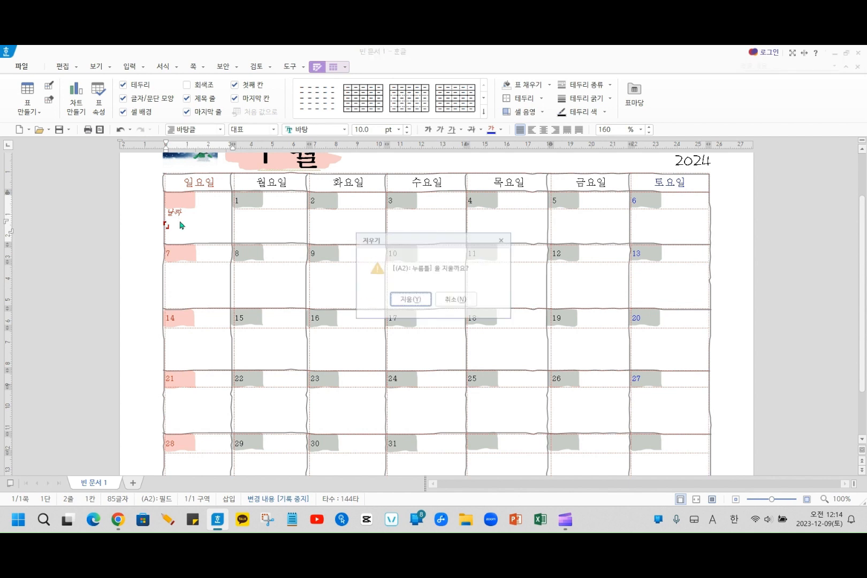
{"action": "left_click", "coordinate": [399, 302]}
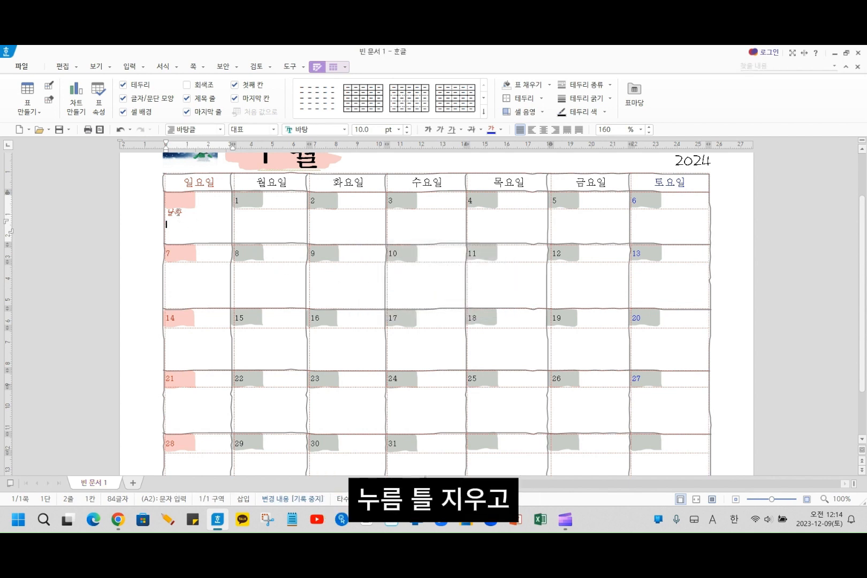
{"action": "left_click", "coordinate": [190, 216]}
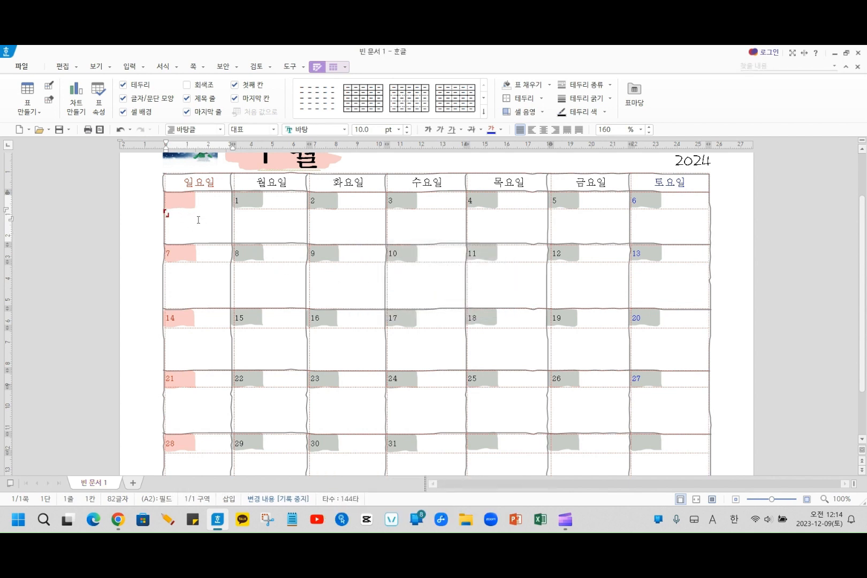
{"action": "key", "text": "BackSpace"}
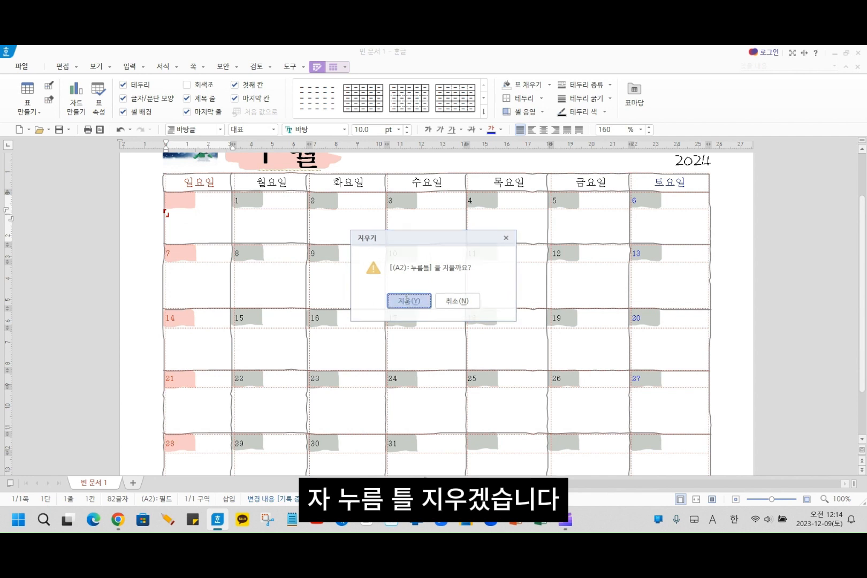
{"action": "left_click", "coordinate": [406, 300]}
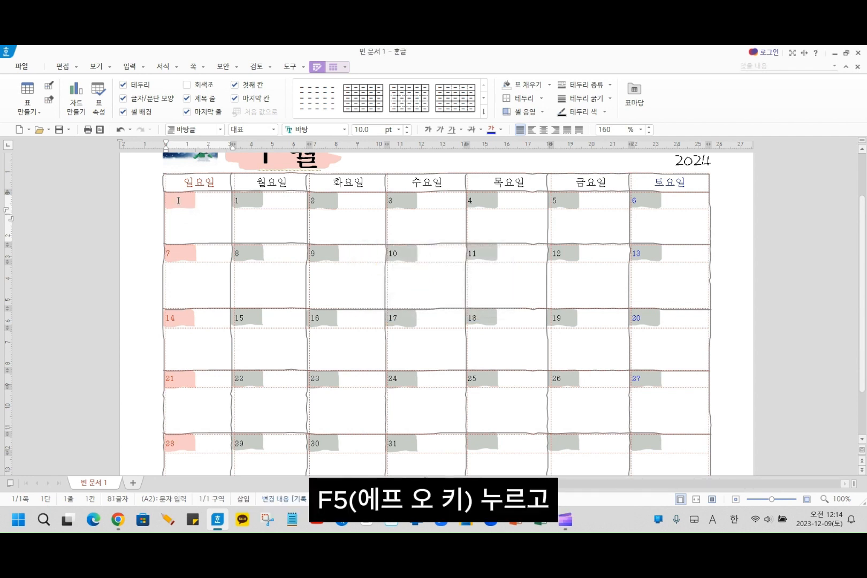
- Fill the merged first Sunday cell with the embedded picture snowman-1090261_1280, applying the cell background as one cell (하나의 셀처럼 적용)
{"action": "key", "text": "F5"}
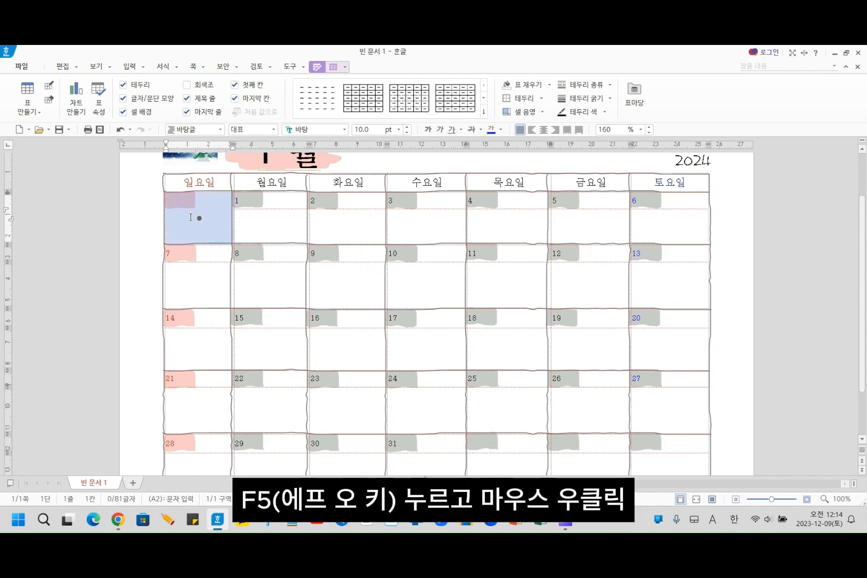
{"action": "right_click", "coordinate": [190, 216]}
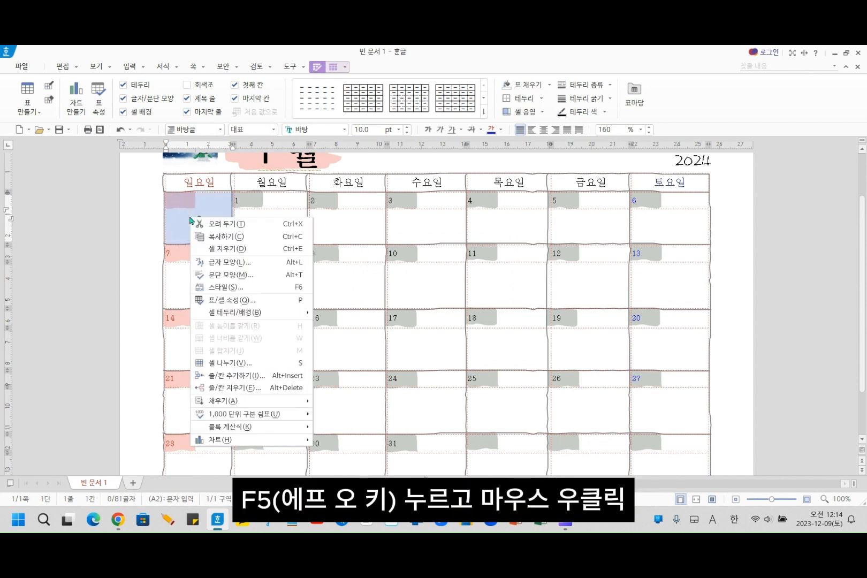
{"action": "mouse_move", "coordinate": [243, 313]}
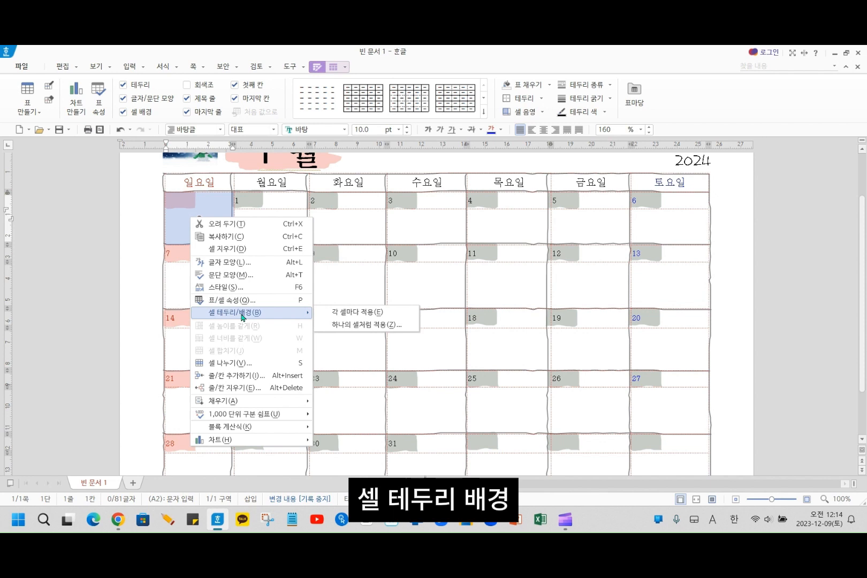
{"action": "left_click", "coordinate": [371, 324]}
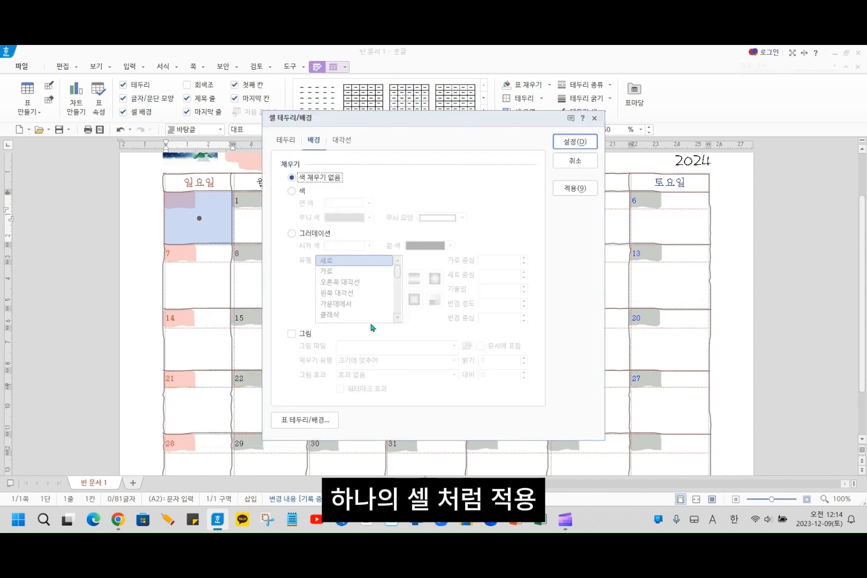
{"action": "left_click", "coordinate": [303, 334]}
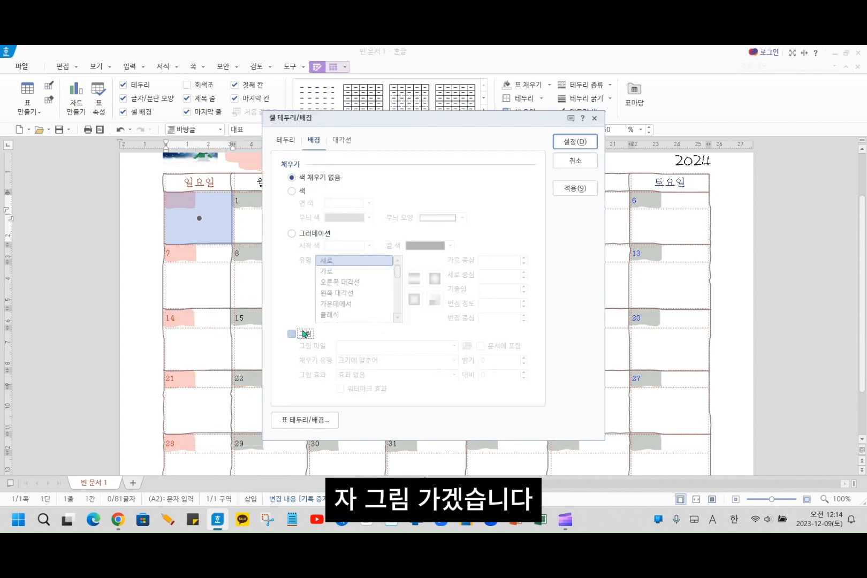
{"action": "left_click", "coordinate": [466, 346]}
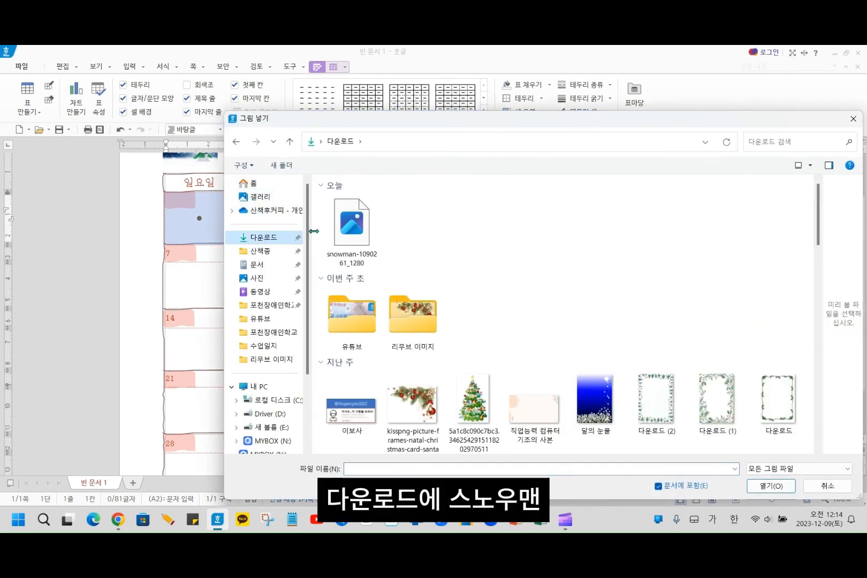
{"action": "left_click", "coordinate": [352, 227]}
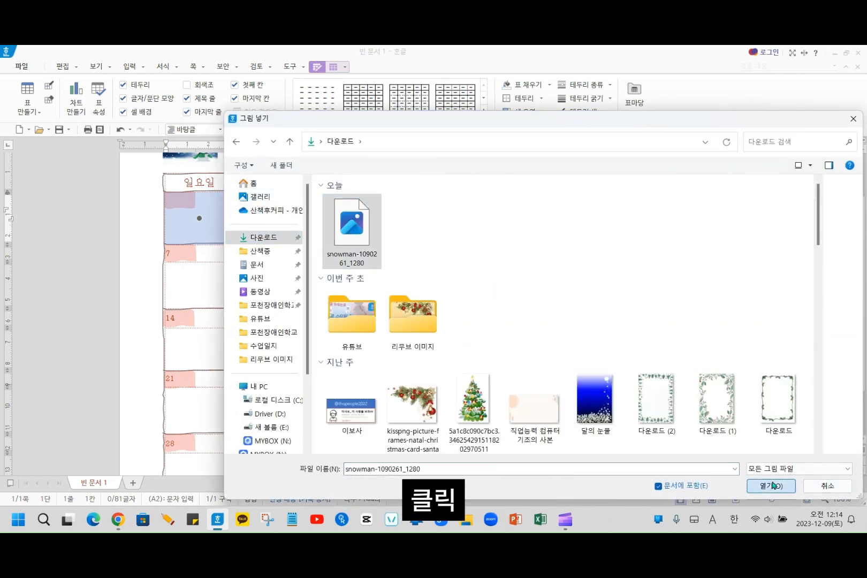
{"action": "left_click", "coordinate": [771, 485]}
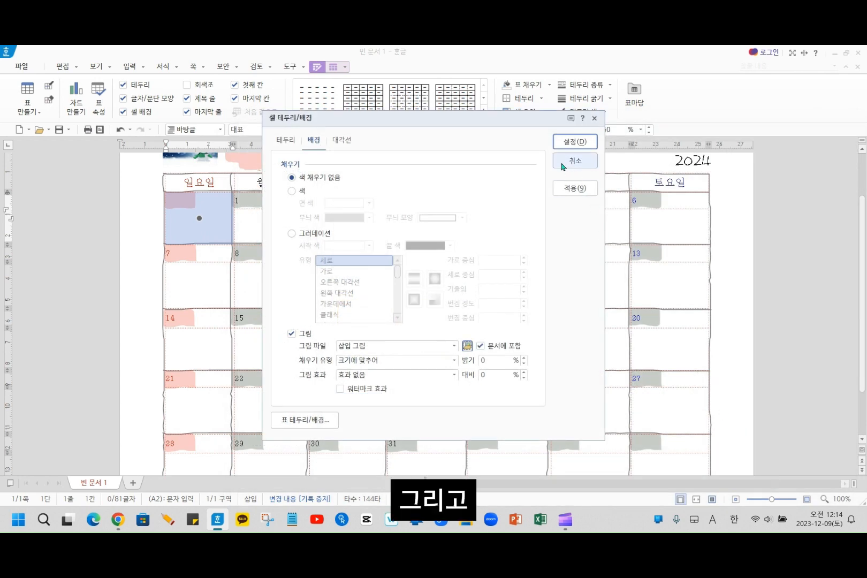
{"action": "left_click", "coordinate": [563, 142]}
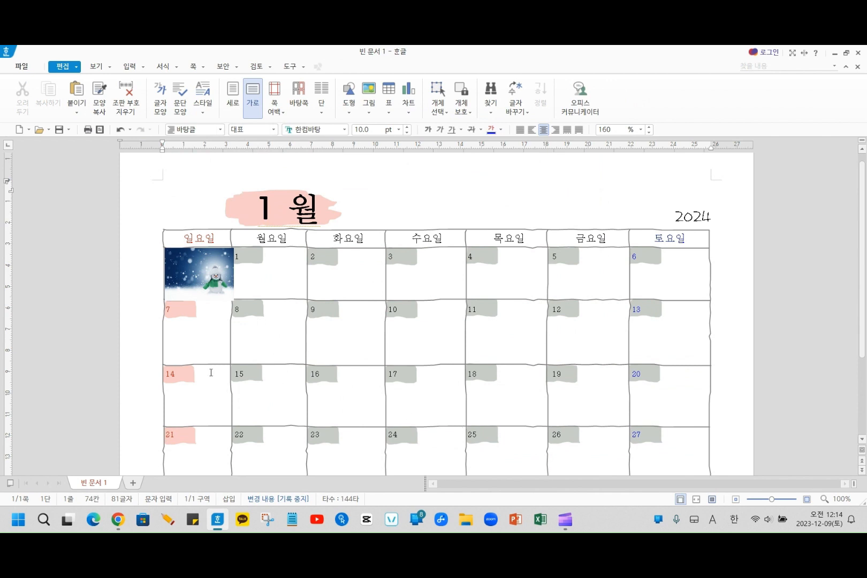
{"action": "left_click", "coordinate": [140, 283]}
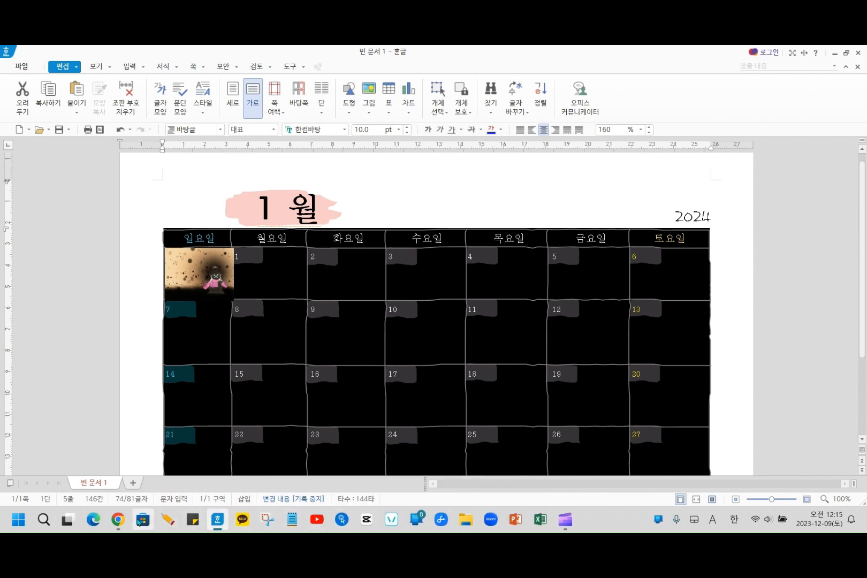
- Switch to Chrome, go to the Pixabay home page and open its 겨울 (winter) image category
{"action": "left_click", "coordinate": [118, 519]}
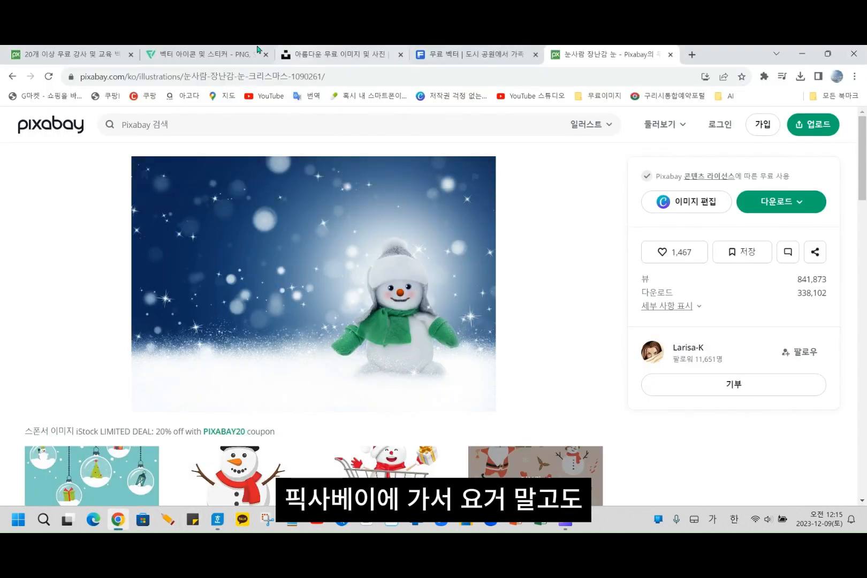
{"action": "scroll", "coordinate": [185, 485], "scroll_direction": "down", "scroll_amount": 2}
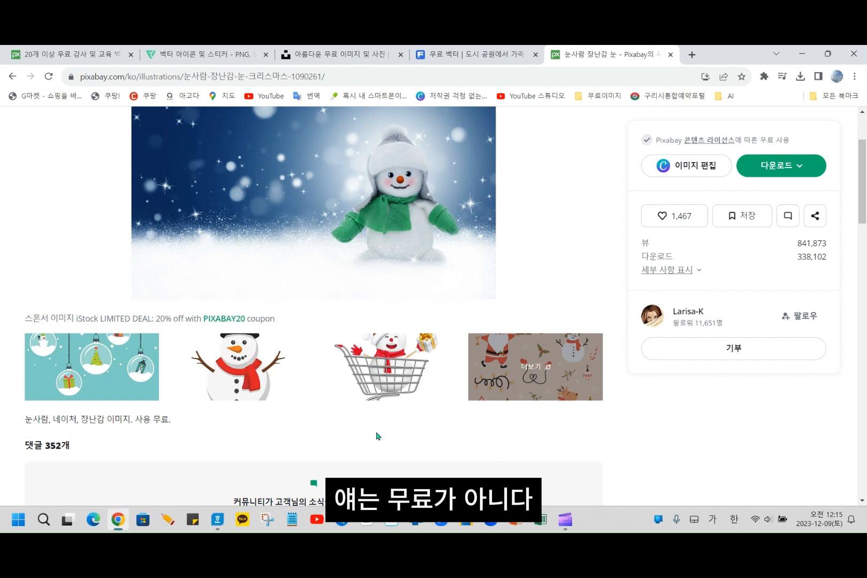
{"action": "scroll", "coordinate": [321, 321], "scroll_direction": "up", "scroll_amount": 2}
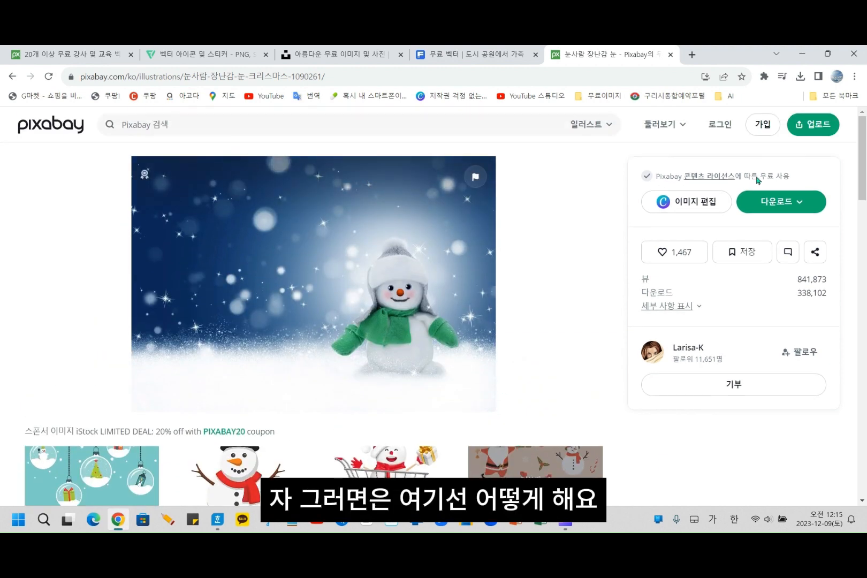
{"action": "left_click", "coordinate": [12, 76]}
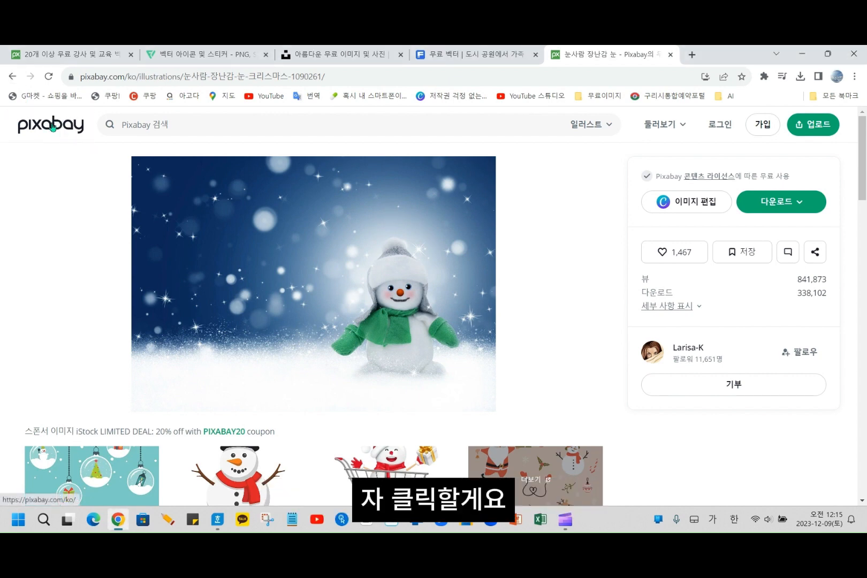
{"action": "left_click", "coordinate": [52, 127]}
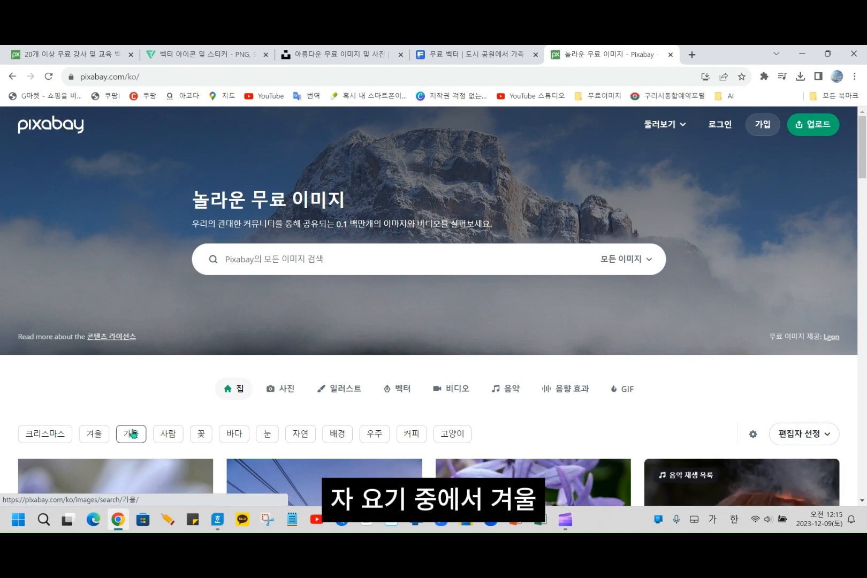
{"action": "scroll", "coordinate": [132, 433], "scroll_direction": "down", "scroll_amount": 2}
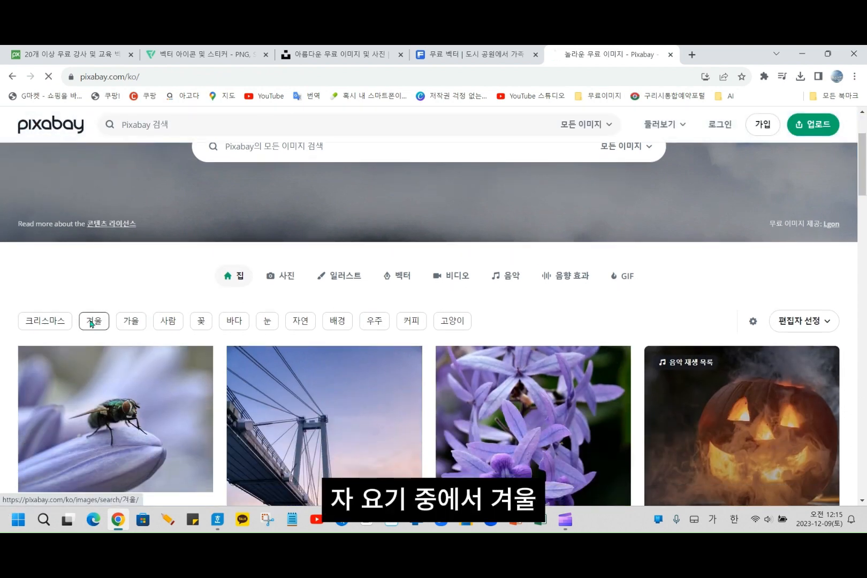
{"action": "left_click", "coordinate": [91, 324]}
- Look through the 겨울 image results for a winter picture suited to an empty planner cell
{"action": "scroll", "coordinate": [186, 386], "scroll_direction": "down", "scroll_amount": 6}
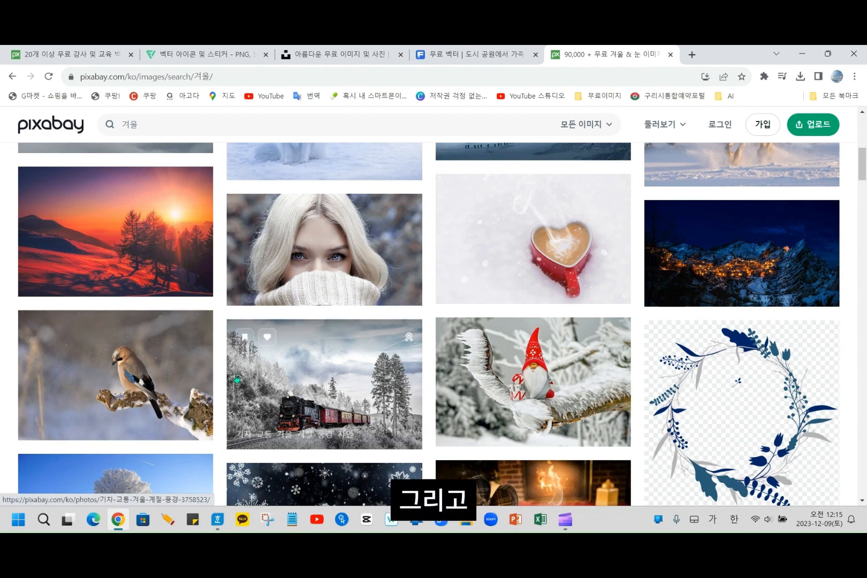
{"action": "scroll", "coordinate": [236, 379], "scroll_direction": "down", "scroll_amount": 1}
{"action": "scroll", "coordinate": [429, 391], "scroll_direction": "down", "scroll_amount": 2}
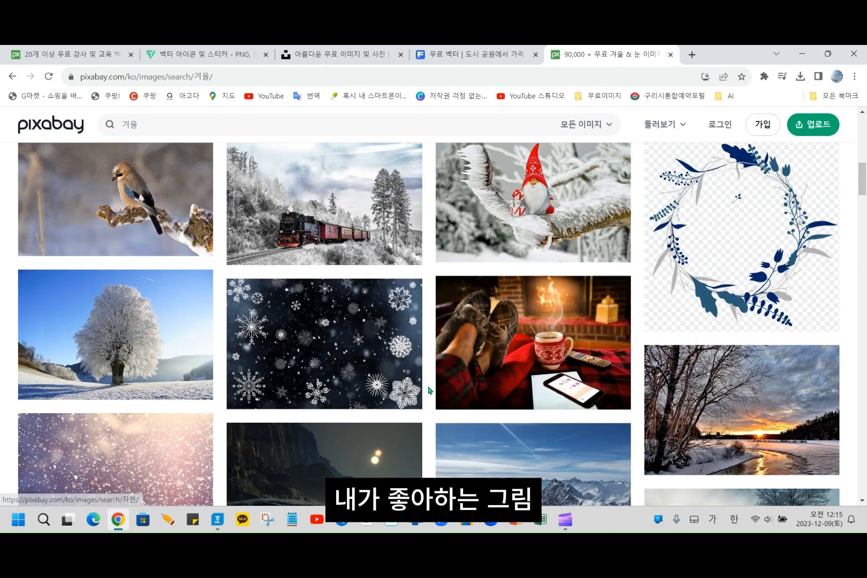
{"action": "scroll", "coordinate": [429, 390], "scroll_direction": "down", "scroll_amount": 2}
{"action": "scroll", "coordinate": [427, 390], "scroll_direction": "down", "scroll_amount": 2}
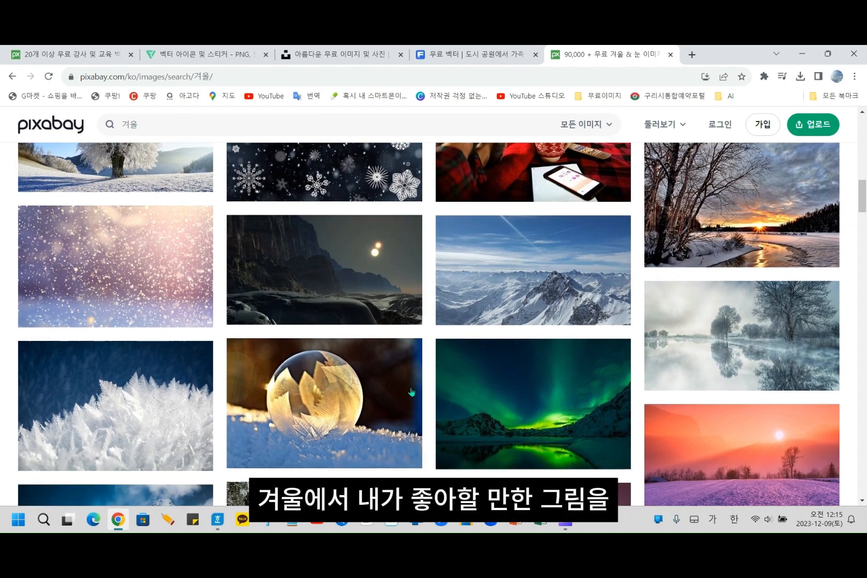
{"action": "scroll", "coordinate": [411, 392], "scroll_direction": "down", "scroll_amount": 6}
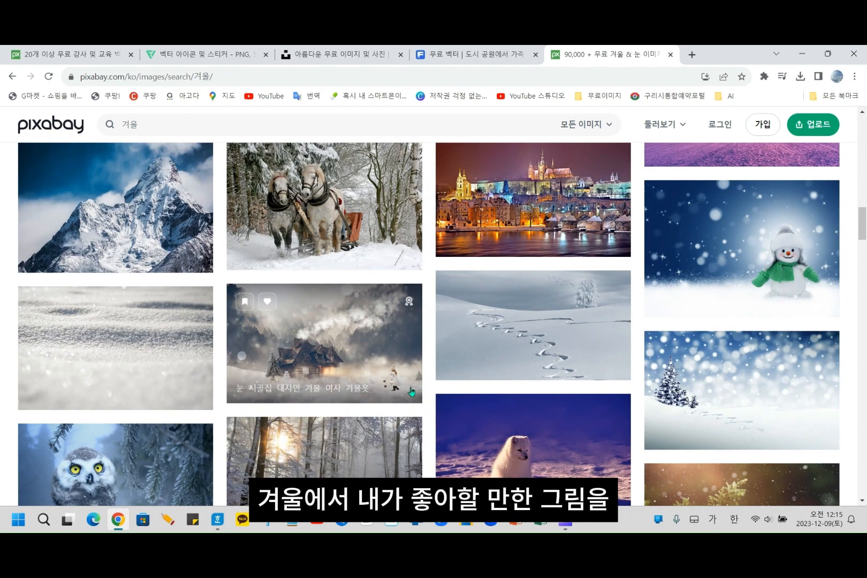
{"action": "scroll", "coordinate": [411, 391], "scroll_direction": "down", "scroll_amount": 4}
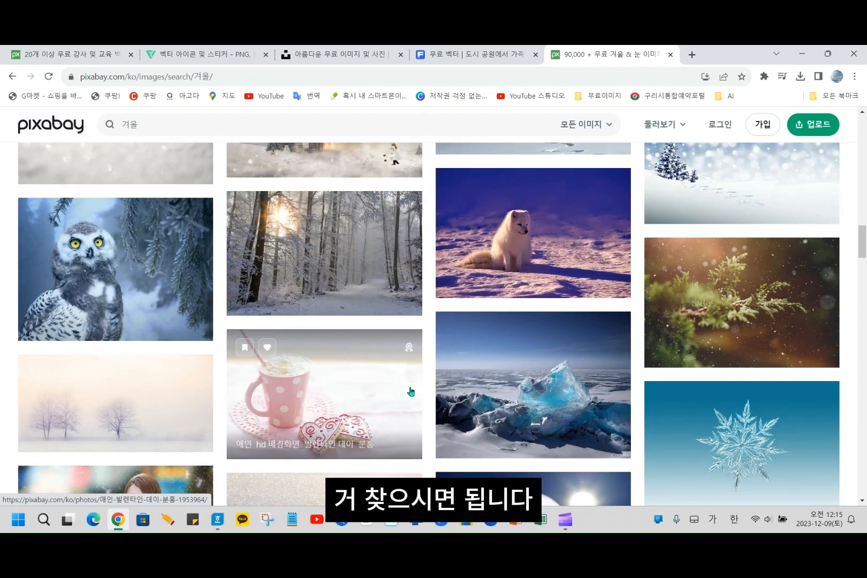
{"action": "scroll", "coordinate": [411, 392], "scroll_direction": "down", "scroll_amount": 3}
{"action": "scroll", "coordinate": [411, 392], "scroll_direction": "down", "scroll_amount": 3}
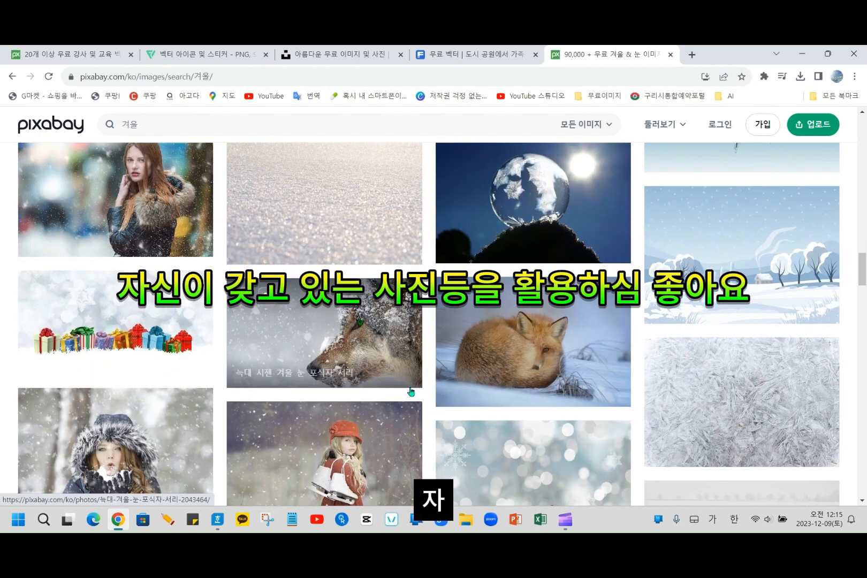
{"action": "scroll", "coordinate": [411, 392], "scroll_direction": "down", "scroll_amount": 10}
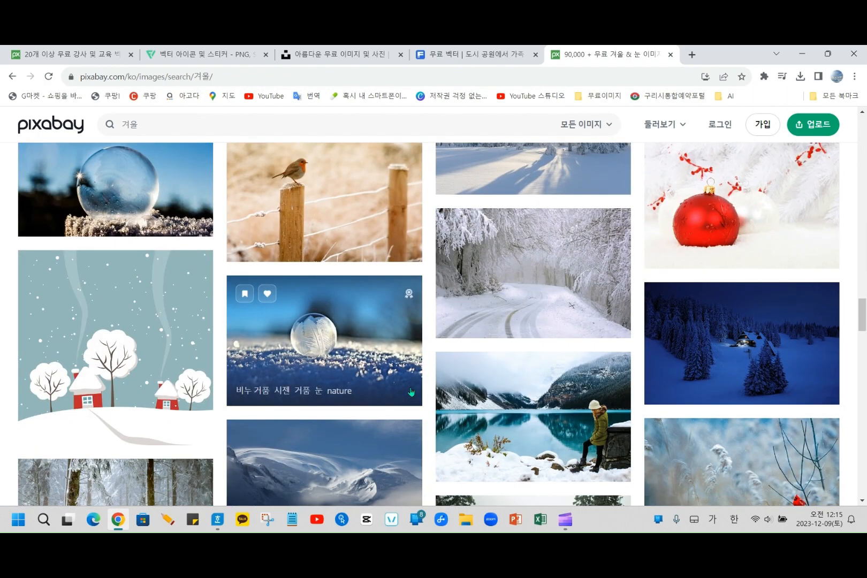
{"action": "scroll", "coordinate": [411, 391], "scroll_direction": "down", "scroll_amount": 4}
{"action": "scroll", "coordinate": [346, 390], "scroll_direction": "up", "scroll_amount": 3}
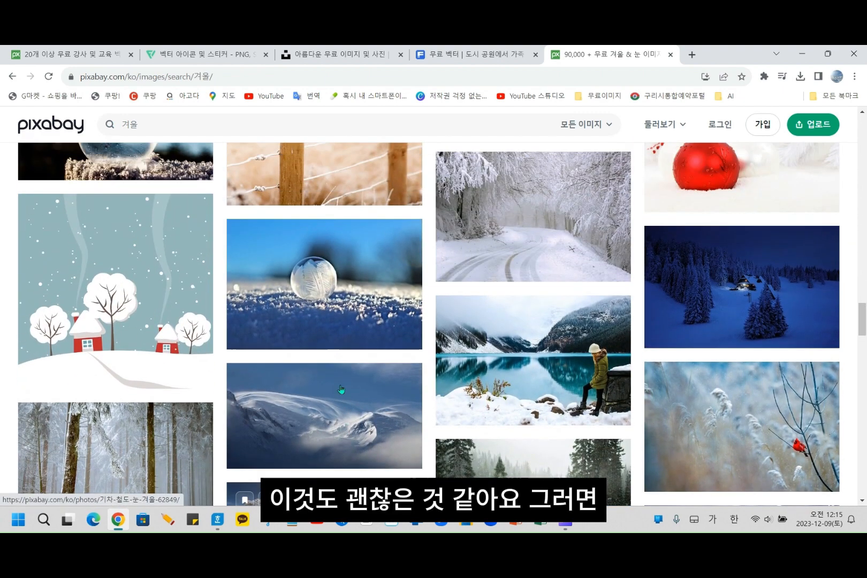
- Download the winter illustration of red houses and snowy trees as a 1280-pixel PNG and dismiss the thank-you window
{"action": "left_click", "coordinate": [114, 300]}
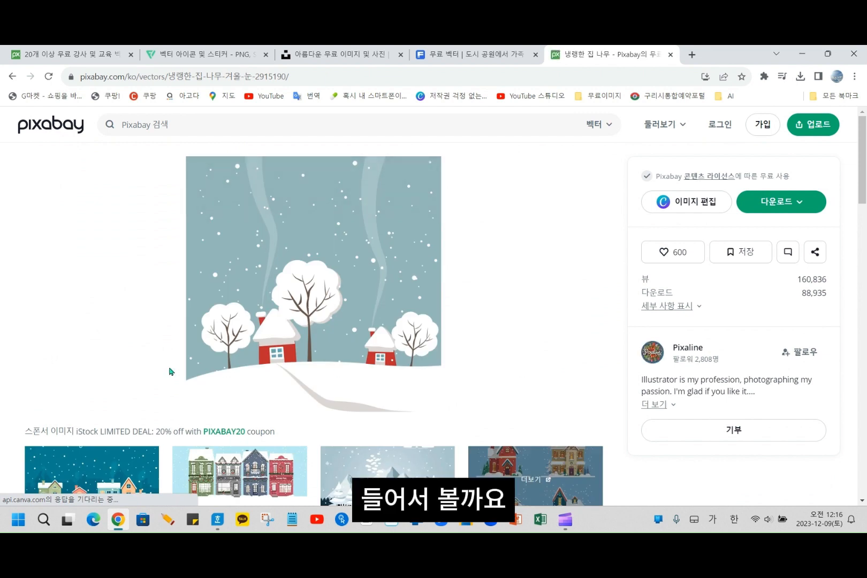
{"action": "left_click", "coordinate": [782, 203]}
{"action": "left_click", "coordinate": [684, 348]}
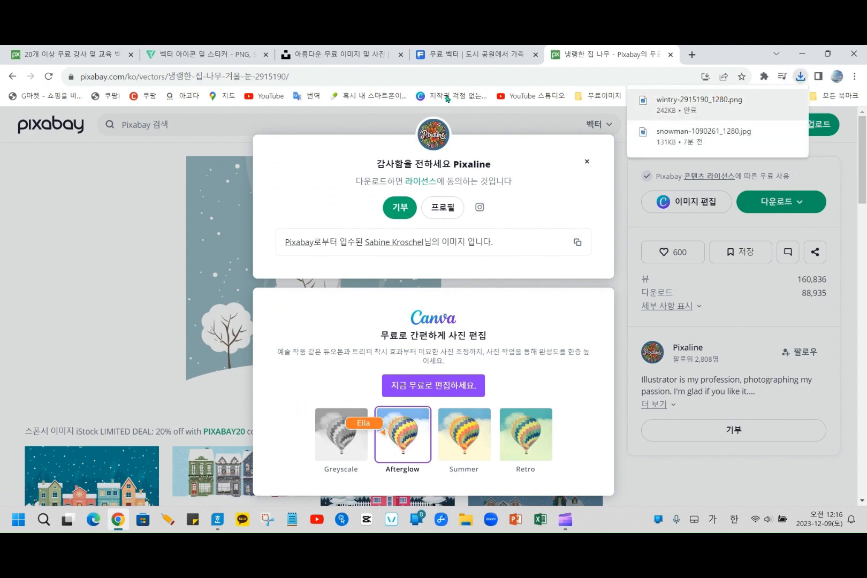
{"action": "left_click", "coordinate": [579, 165]}
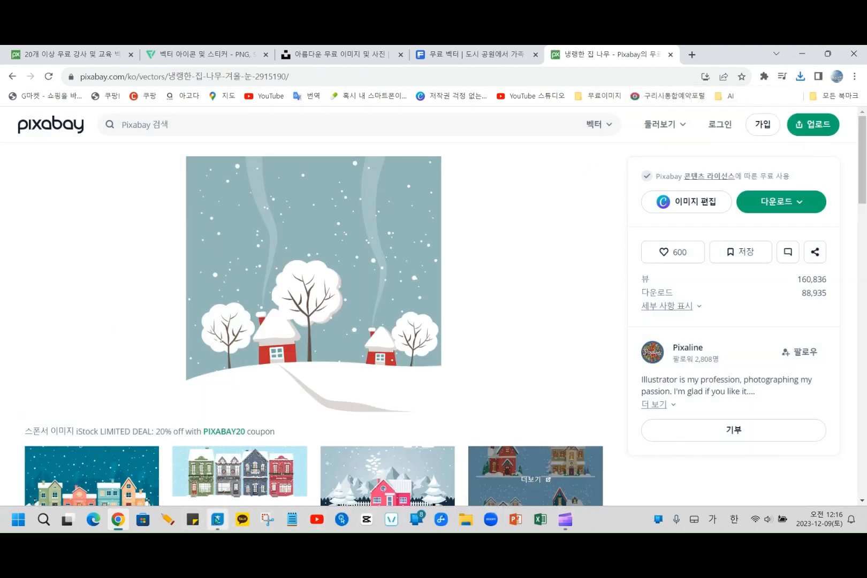
- Switch to Hangul and open the cell border/background settings, applied as one cell (하나의 셀처럼 적용), for the two empty Thursday cells after the 31st
{"action": "left_click", "coordinate": [216, 519]}
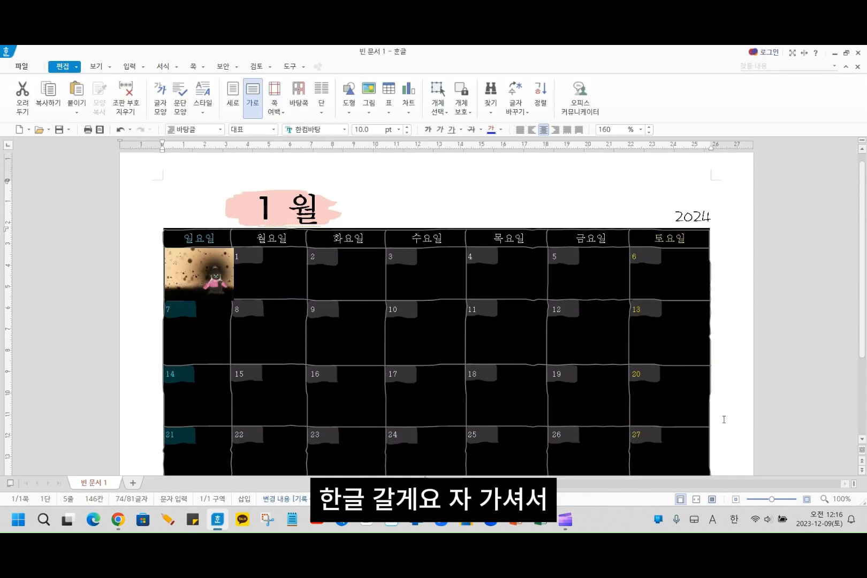
{"action": "scroll", "coordinate": [722, 416], "scroll_direction": "down", "scroll_amount": 4}
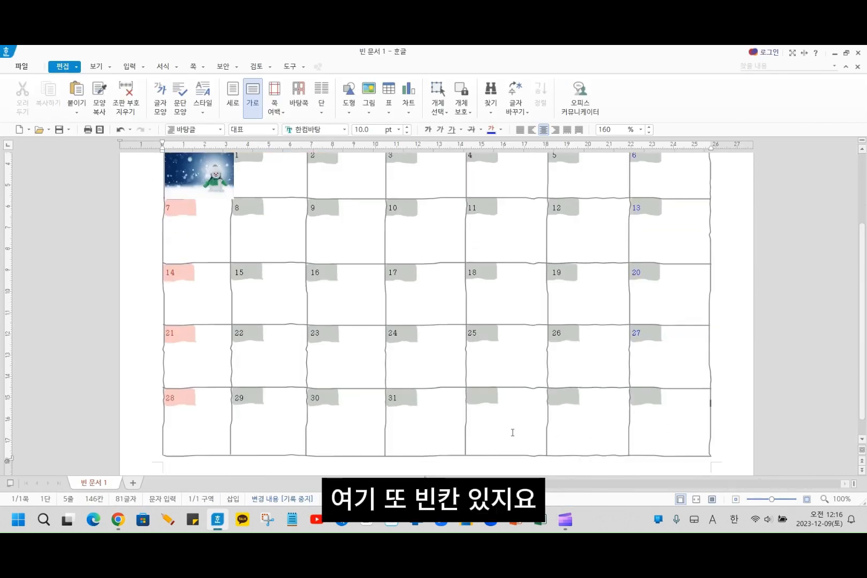
{"action": "left_click", "coordinate": [512, 433]}
{"action": "left_click_drag", "start_coordinate": [487, 394], "coordinate": [512, 437]}
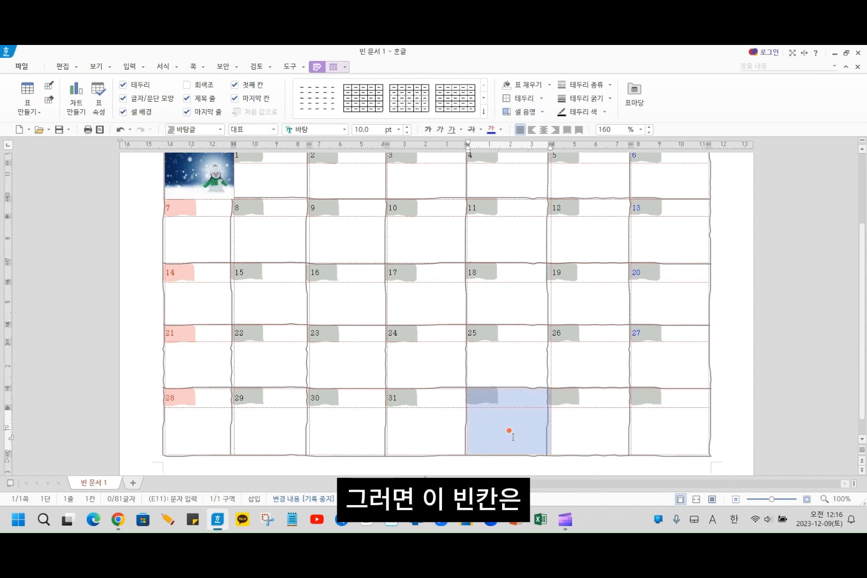
{"action": "right_click", "coordinate": [492, 411]}
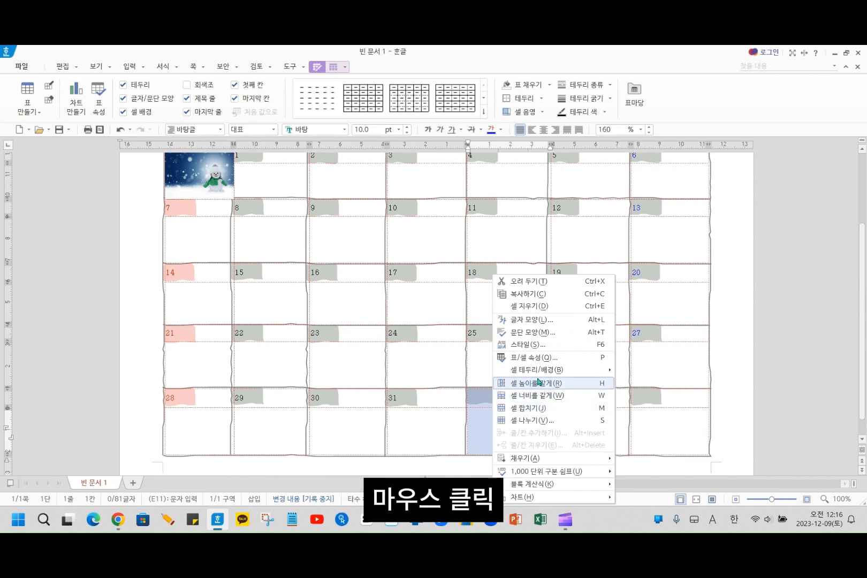
{"action": "mouse_move", "coordinate": [544, 373]}
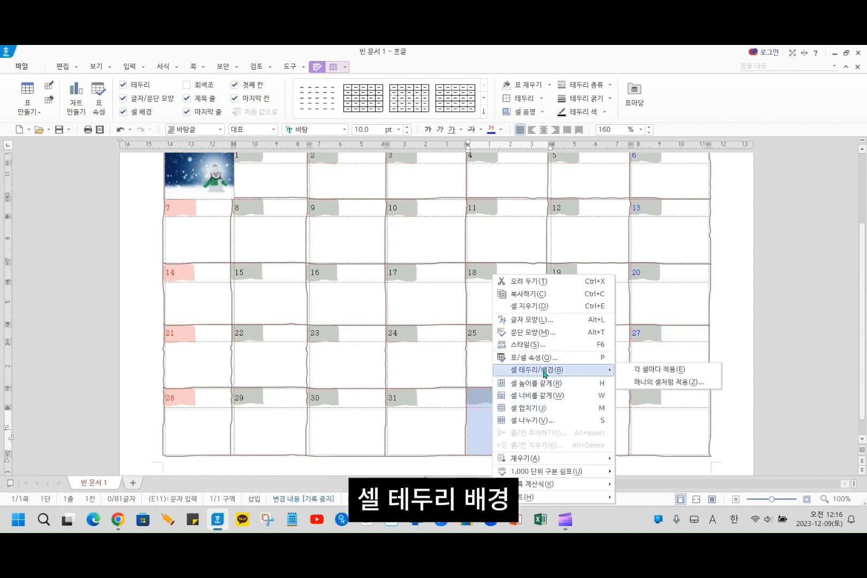
{"action": "left_click", "coordinate": [669, 381]}
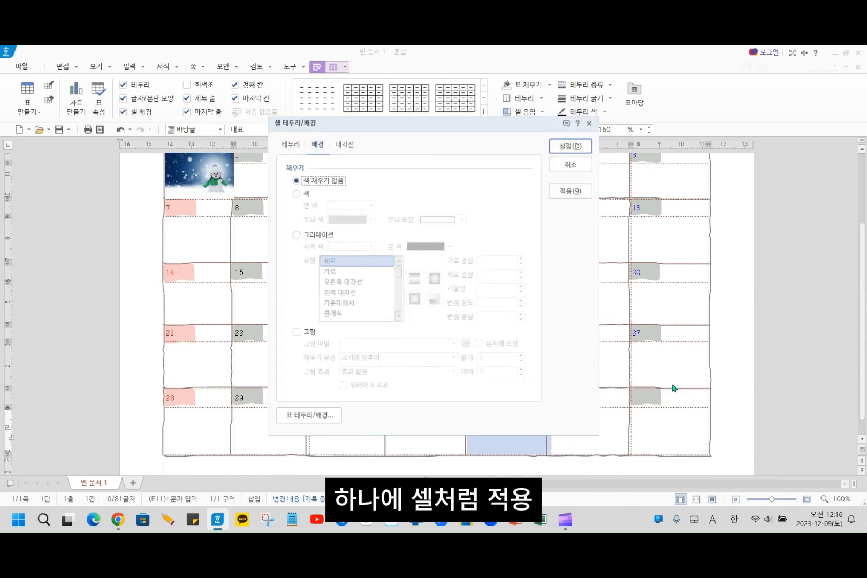
- Fill the selected Thursday cells with the embedded picture wintry-2915190_1280 from the Downloads folder, then deselect them
{"action": "left_click", "coordinate": [305, 334]}
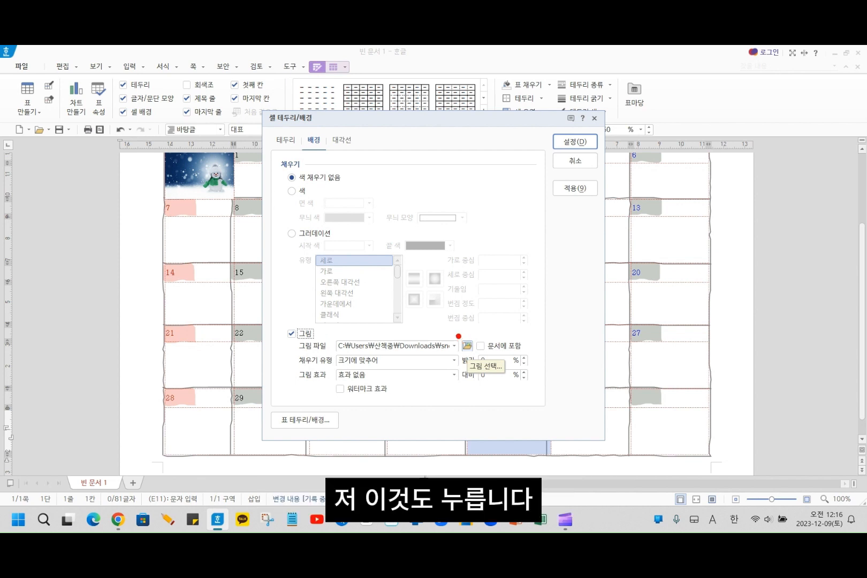
{"action": "left_click_drag", "start_coordinate": [458, 336], "coordinate": [471, 354]}
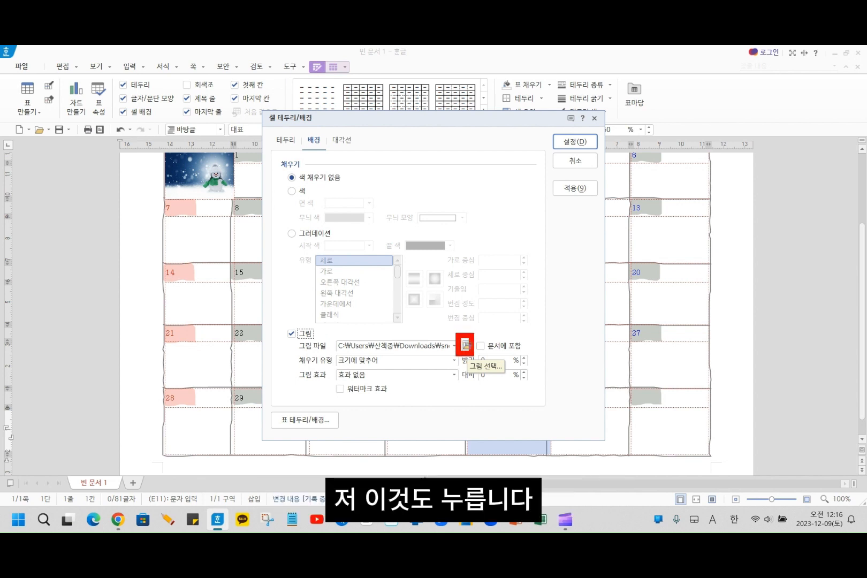
{"action": "left_click", "coordinate": [467, 347]}
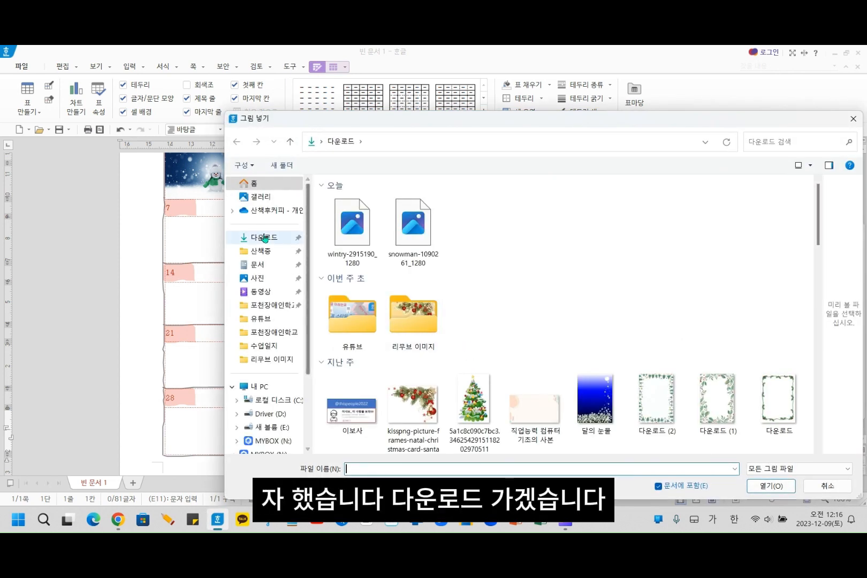
{"action": "left_click", "coordinate": [348, 235]}
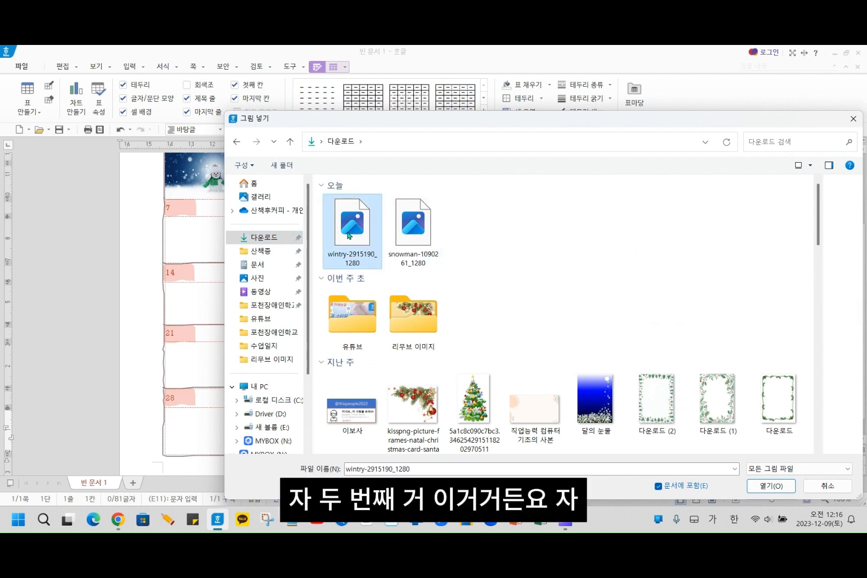
{"action": "left_click", "coordinate": [769, 486]}
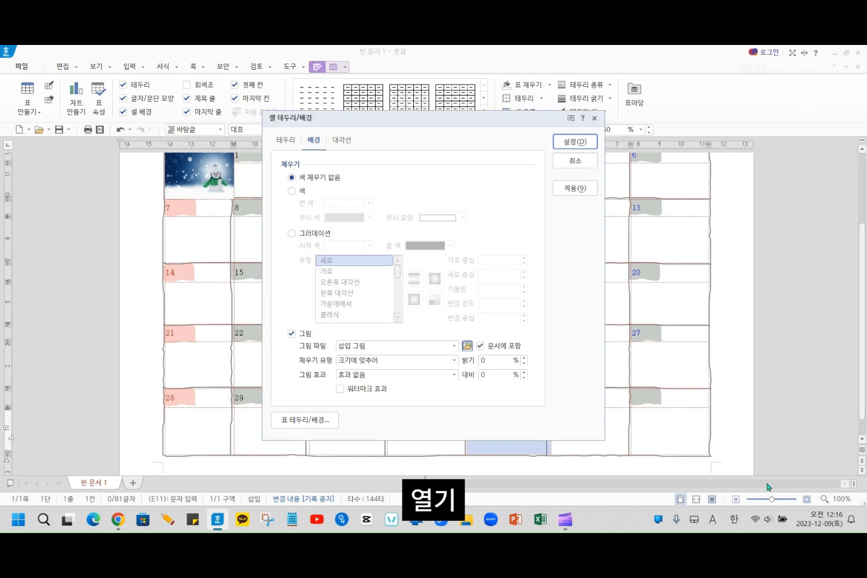
{"action": "left_click", "coordinate": [575, 142]}
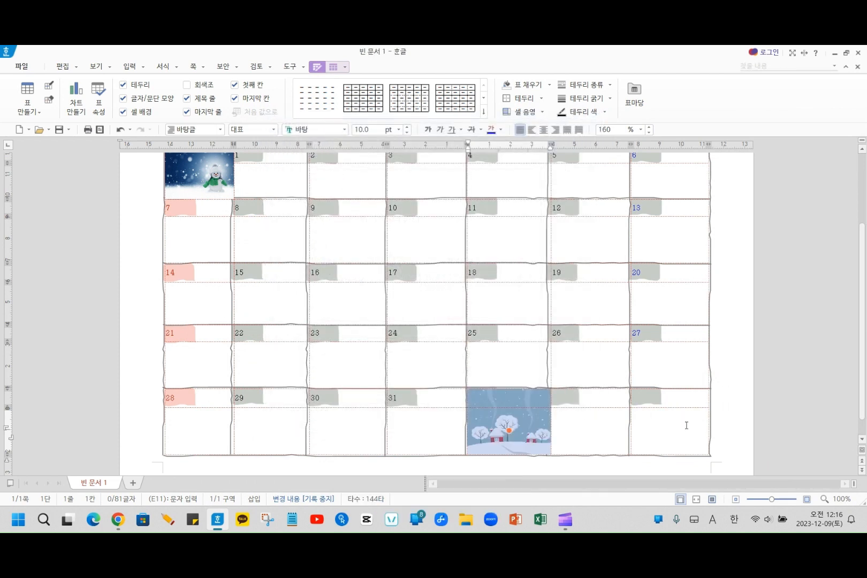
{"action": "left_click", "coordinate": [669, 431]}
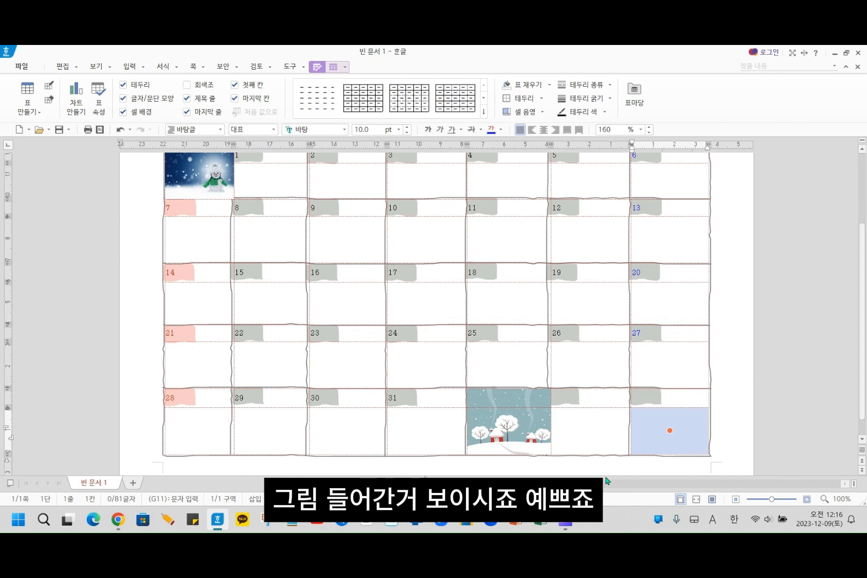
{"action": "left_click", "coordinate": [562, 425]}
{"action": "scroll", "coordinate": [540, 439], "scroll_direction": "up", "scroll_amount": 4}
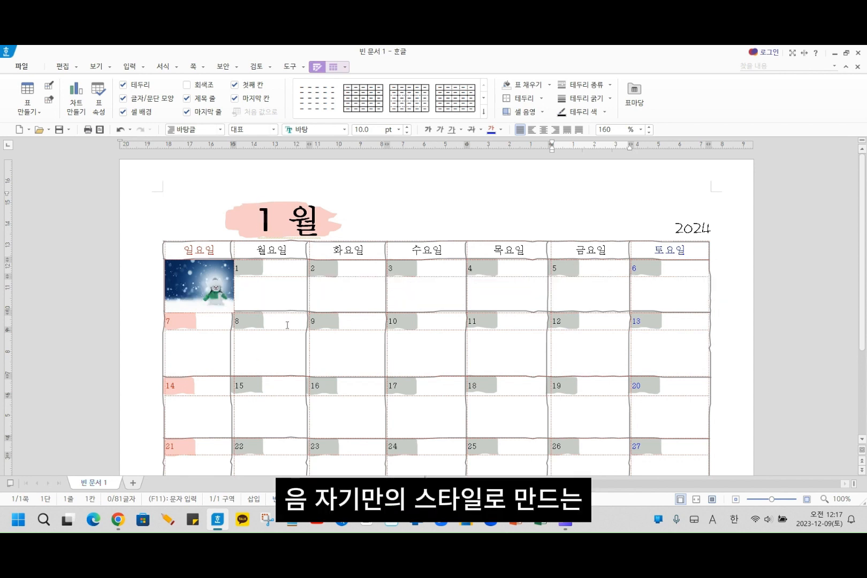
{"action": "left_click", "coordinate": [216, 518]}
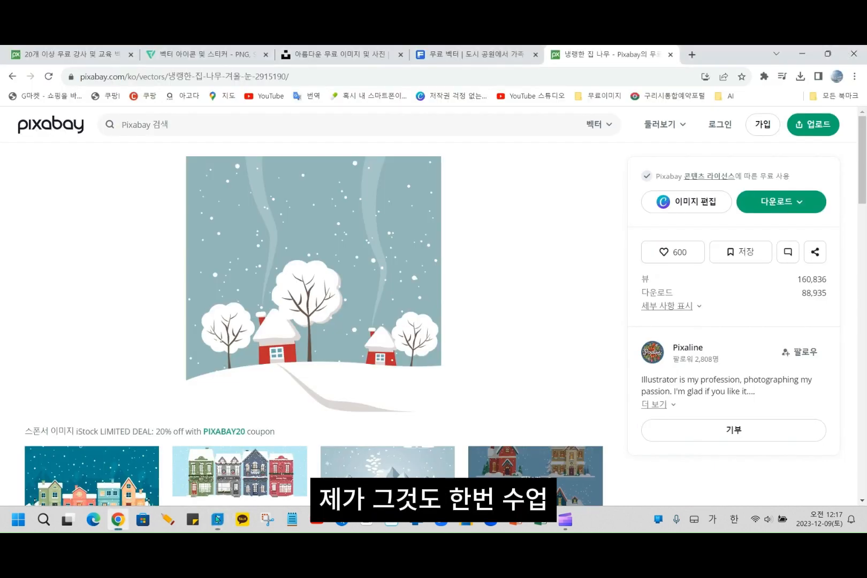
{"action": "left_click", "coordinate": [217, 519]}
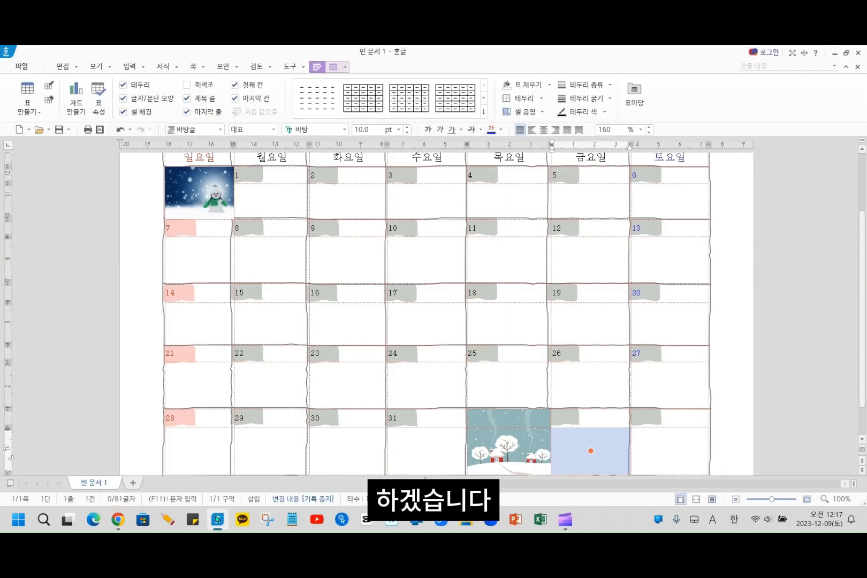